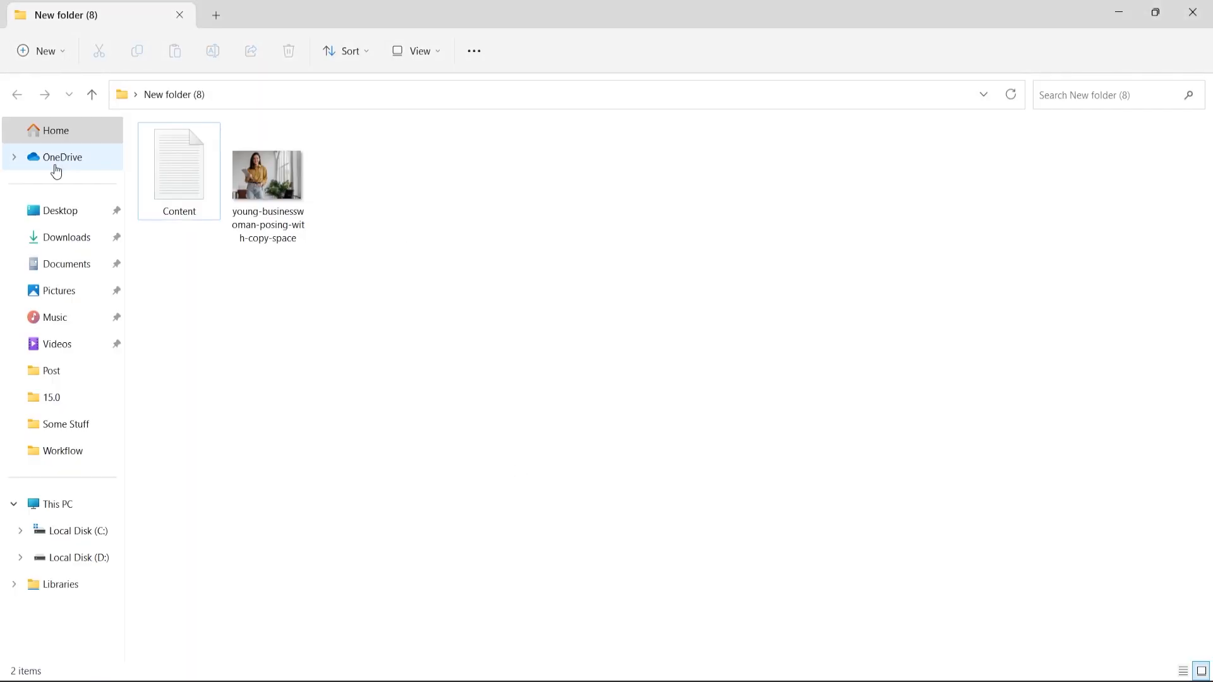
- Open the Content text file and draw a closed four-sided shape with the Pen tool across the artboard's upper right corner
{"action": "double_click", "coordinate": [187, 178]}
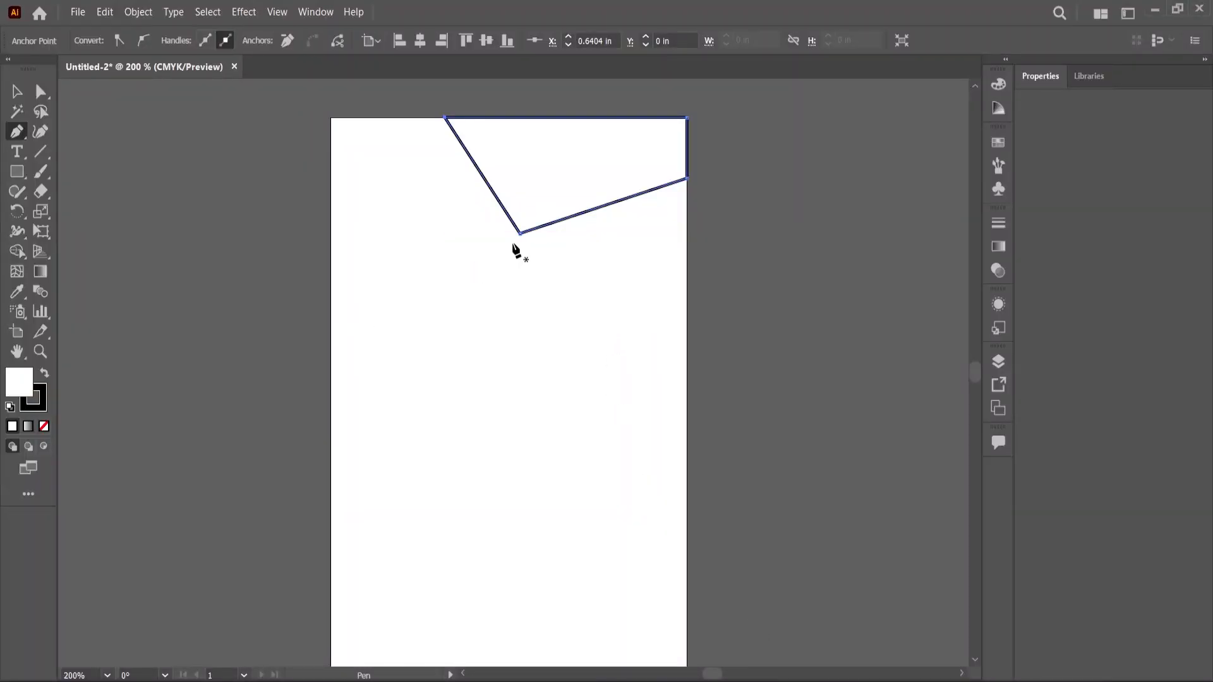
{"action": "left_click", "coordinate": [520, 234]}
{"action": "key", "text": "ctrl+z"}
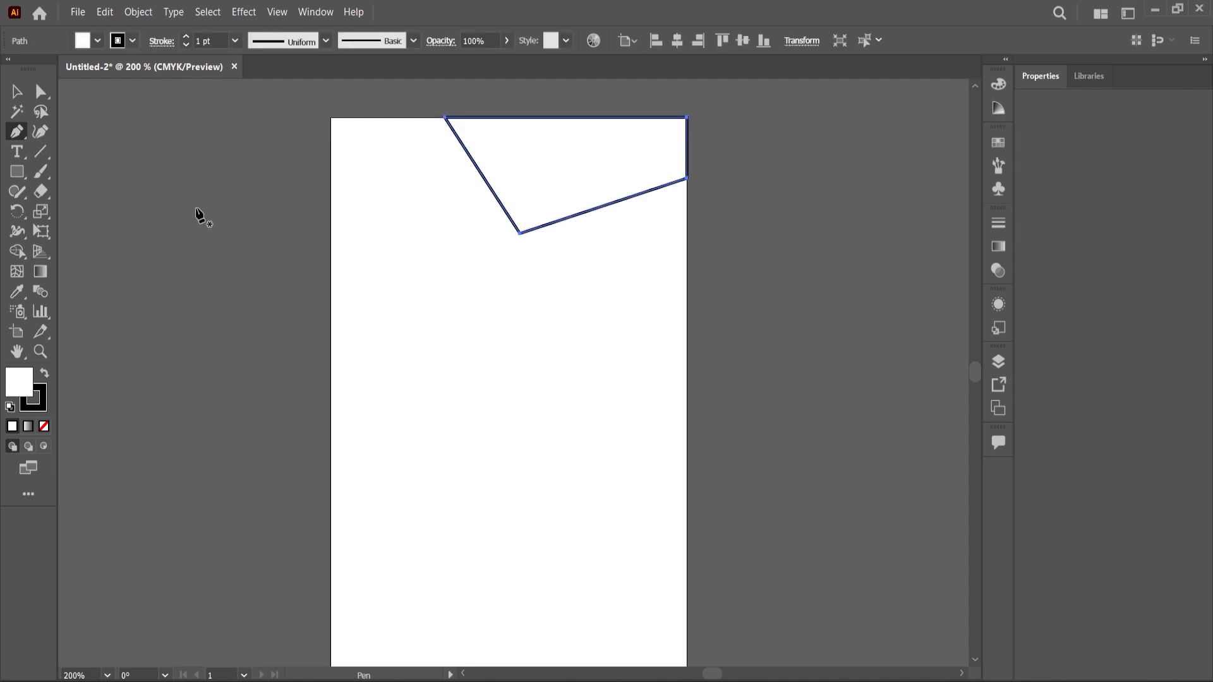
- Fill the four-sided corner shape with dark navy 0c2e47 and remove its stroke
{"action": "left_click", "coordinate": [21, 96]}
{"action": "double_click", "coordinate": [19, 382]}
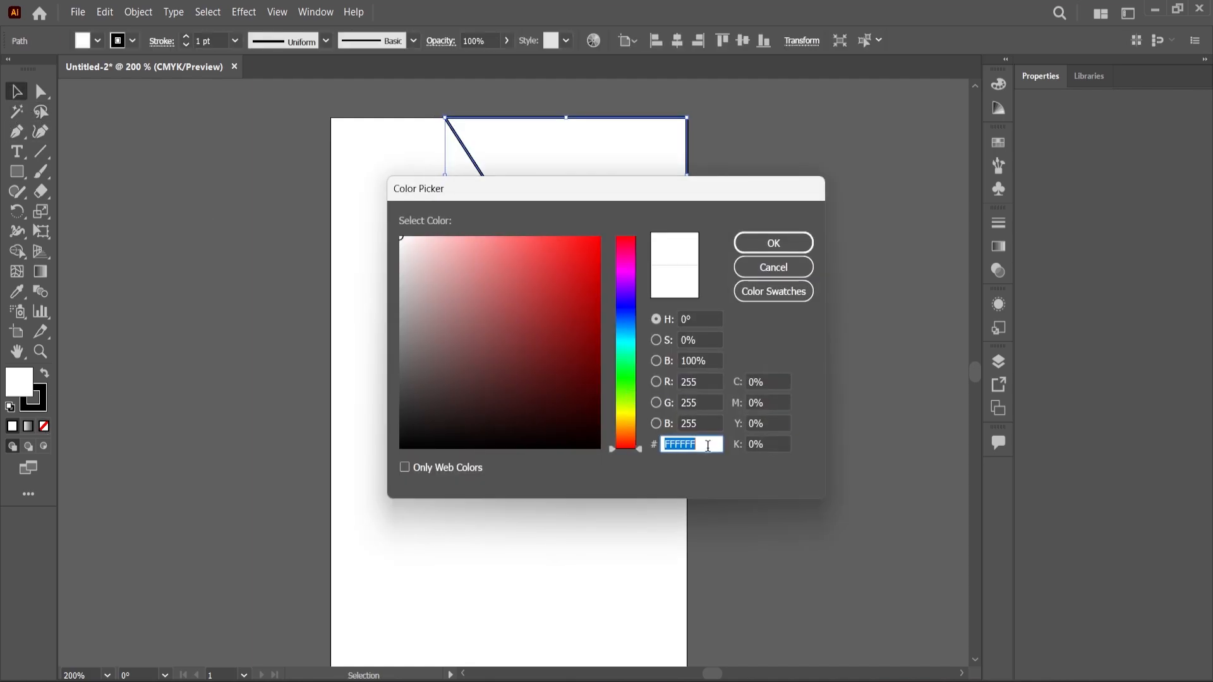
{"action": "left_click", "coordinate": [799, 247]}
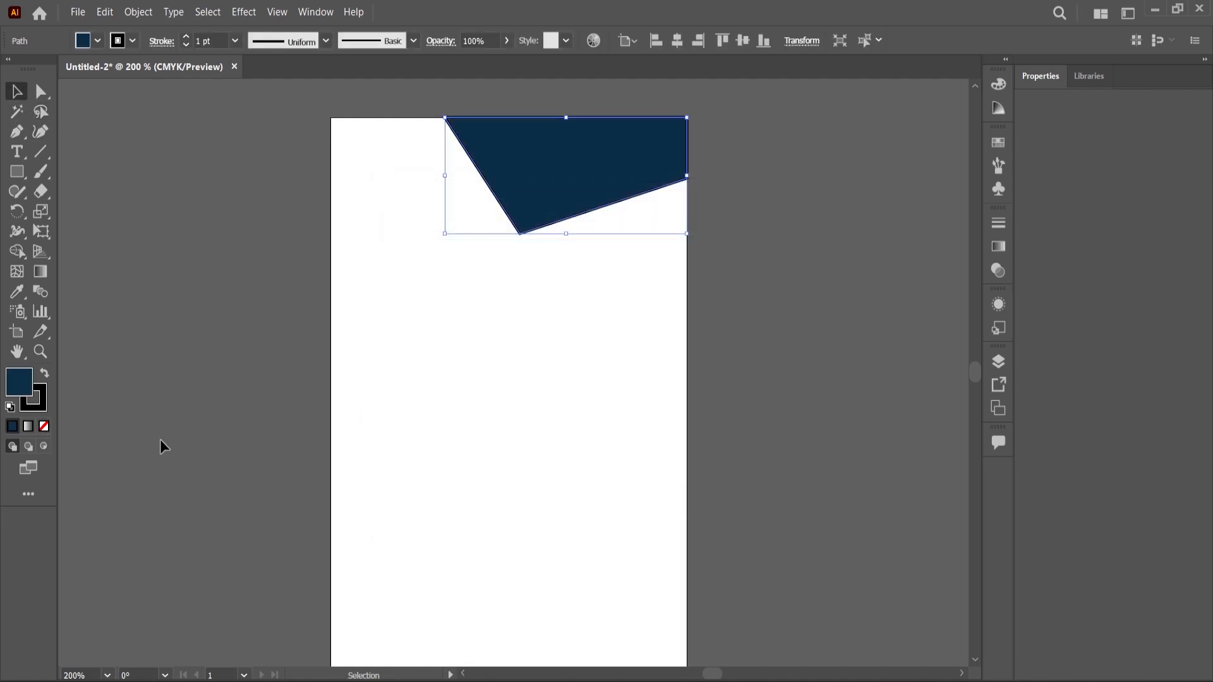
{"action": "left_click", "coordinate": [45, 411]}
{"action": "left_click", "coordinate": [45, 428]}
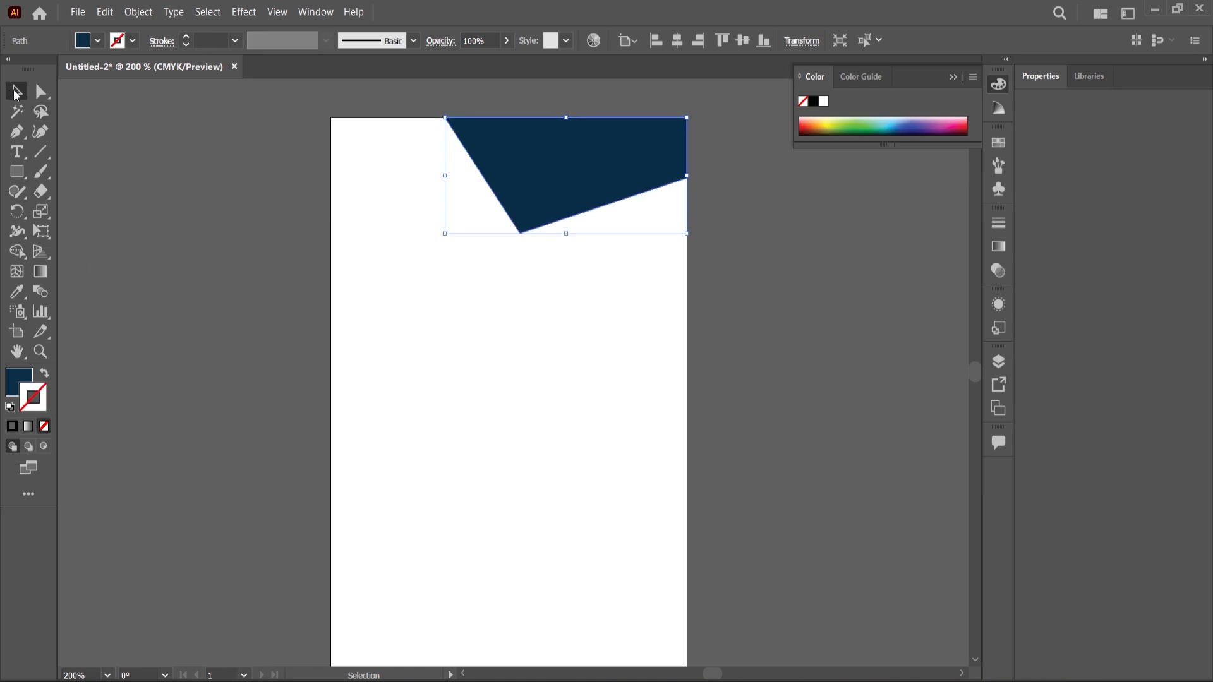
{"action": "left_click", "coordinate": [495, 259]}
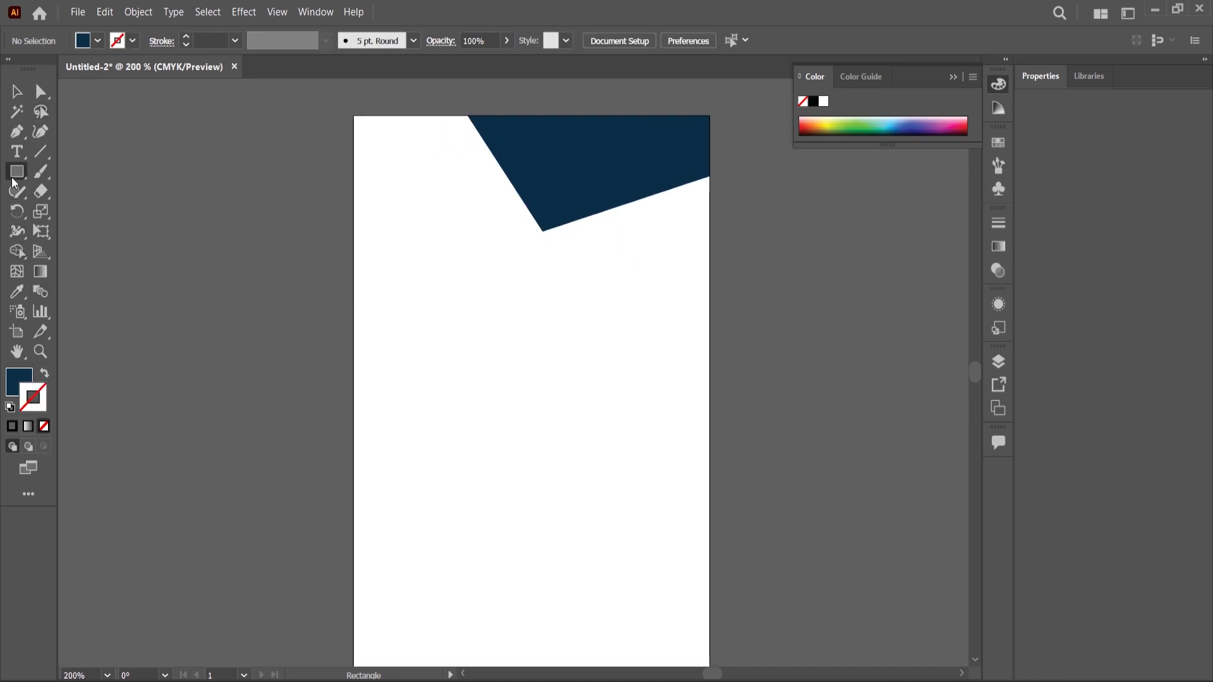
- Draw a tall navy rectangle over the upper middle of the artboard, overlapping the corner shape
{"action": "left_click_drag", "start_coordinate": [410, 160], "coordinate": [655, 498]}
{"action": "left_click", "coordinate": [776, 314]}
{"action": "left_click", "coordinate": [565, 330]}
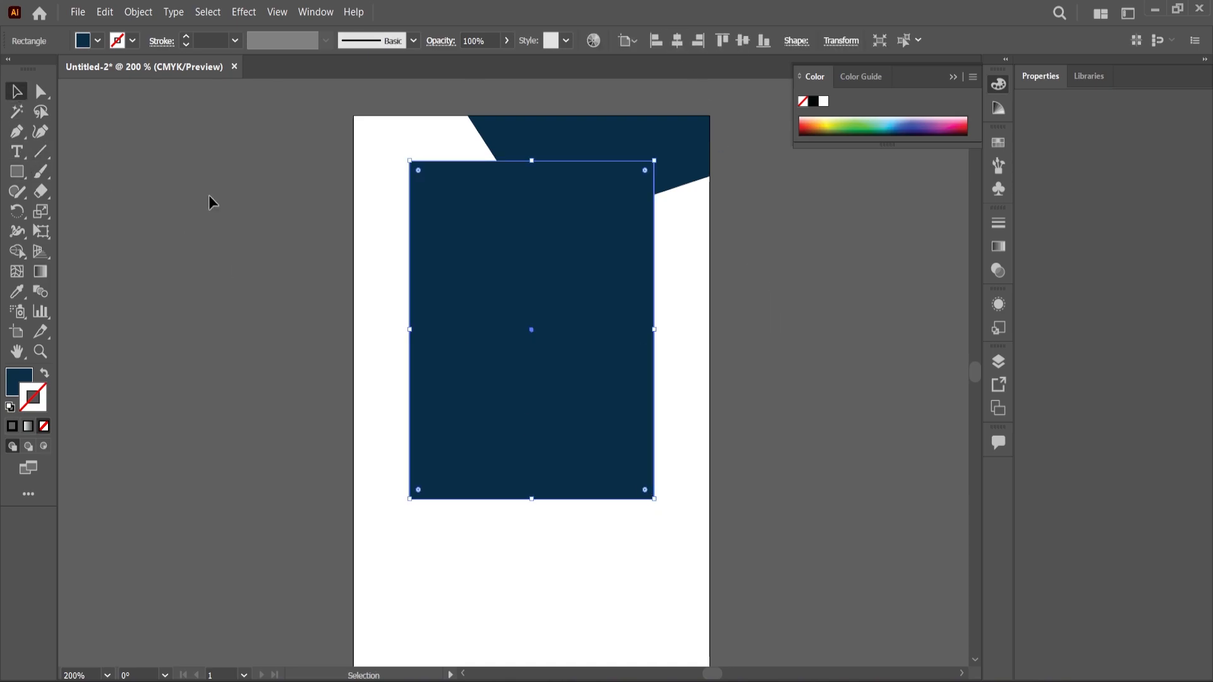
- Raise the rectangle's lower right anchor point straight up so its bottom edge slants
{"action": "left_click", "coordinate": [42, 93]}
{"action": "left_click_drag", "start_coordinate": [655, 499], "coordinate": [654, 412]}
{"action": "left_click", "coordinate": [17, 92]}
{"action": "left_click", "coordinate": [297, 199]}
{"action": "scroll", "coordinate": [559, 301], "scroll_direction": "down", "scroll_amount": 1}
{"action": "scroll", "coordinate": [592, 328], "scroll_direction": "up", "scroll_amount": 1}
{"action": "left_click", "coordinate": [594, 341]}
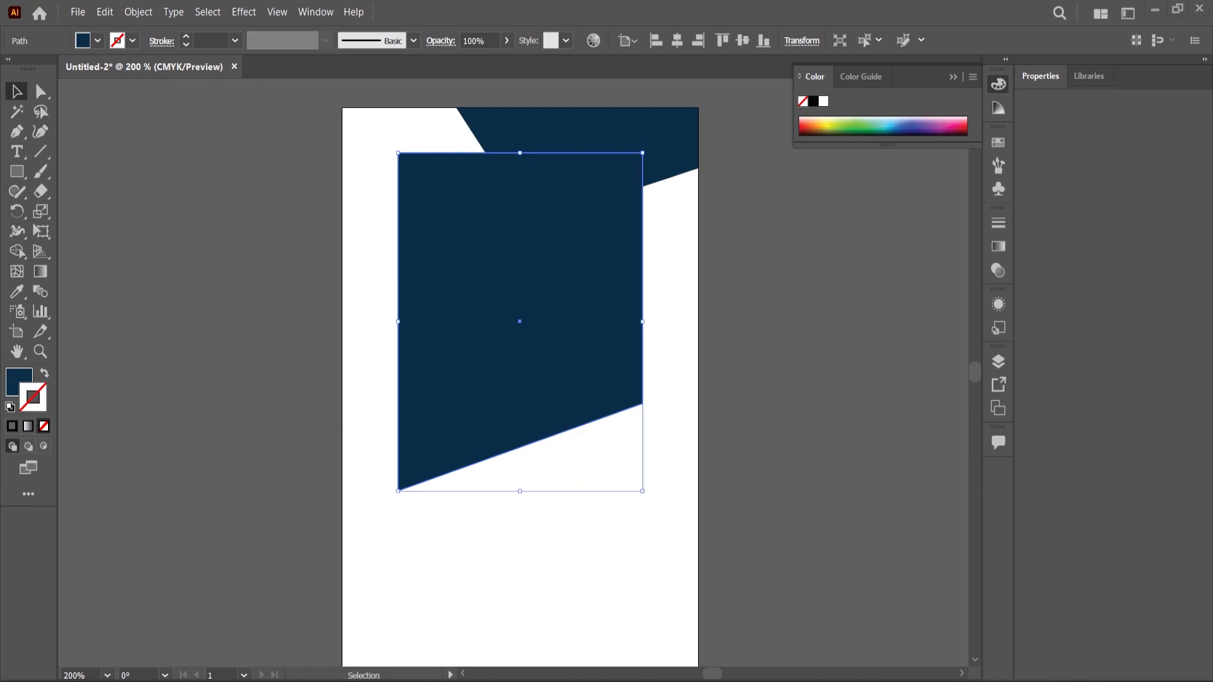
- Place the young-businesswoman-posing-with-copy-space photo from the file folder into the document and embed it
{"action": "key", "text": "alt+Tab"}
{"action": "left_click_drag", "start_coordinate": [268, 179], "coordinate": [509, 448]}
{"action": "scroll", "coordinate": [610, 402], "scroll_direction": "down", "scroll_amount": 2}
{"action": "scroll", "coordinate": [607, 401], "scroll_direction": "down", "scroll_amount": 3}
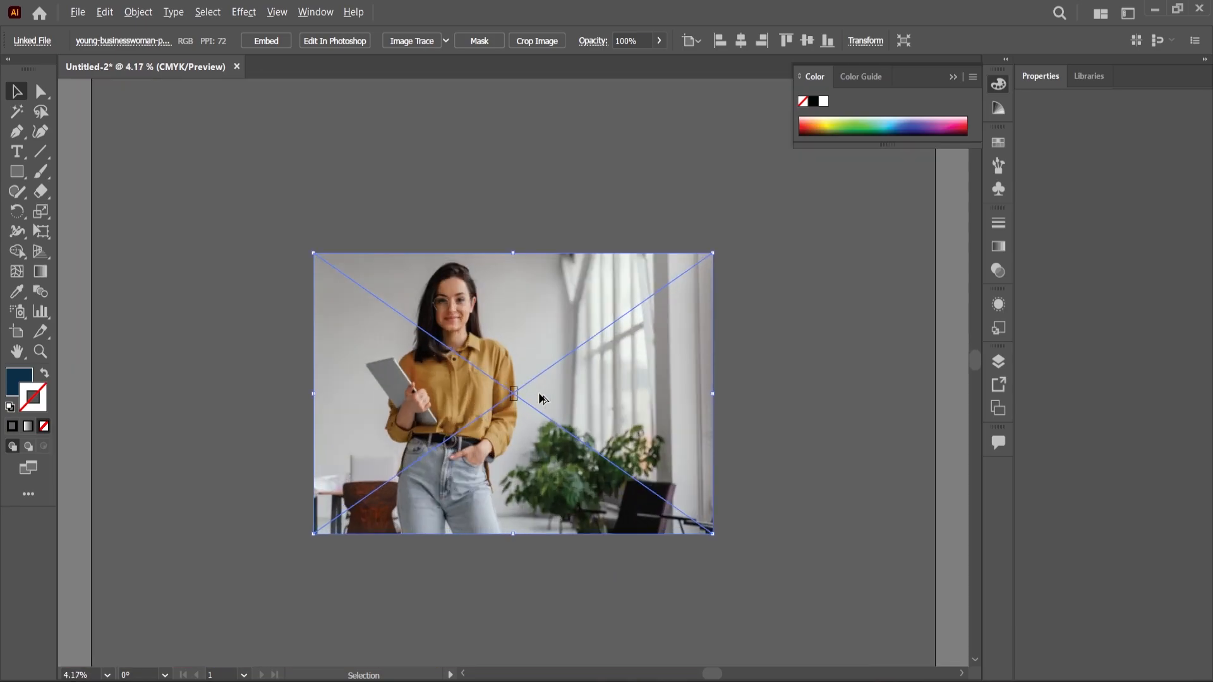
{"action": "left_click", "coordinate": [269, 44]}
- Scale the embedded photo down proportionally in several passes and move it next to the artboard's shapes
{"action": "left_click_drag", "start_coordinate": [714, 254], "coordinate": [479, 404]}
{"action": "scroll", "coordinate": [510, 409], "scroll_direction": "up", "scroll_amount": 1}
{"action": "scroll", "coordinate": [511, 466], "scroll_direction": "up", "scroll_amount": 8}
{"action": "left_click_drag", "start_coordinate": [302, 384], "coordinate": [408, 381]}
{"action": "left_click_drag", "start_coordinate": [461, 447], "coordinate": [266, 447]}
{"action": "scroll", "coordinate": [534, 424], "scroll_direction": "down", "scroll_amount": 2}
{"action": "left_click_drag", "start_coordinate": [174, 426], "coordinate": [422, 367]}
{"action": "scroll", "coordinate": [508, 341], "scroll_direction": "up", "scroll_amount": 2}
{"action": "left_click_drag", "start_coordinate": [494, 339], "coordinate": [579, 340]}
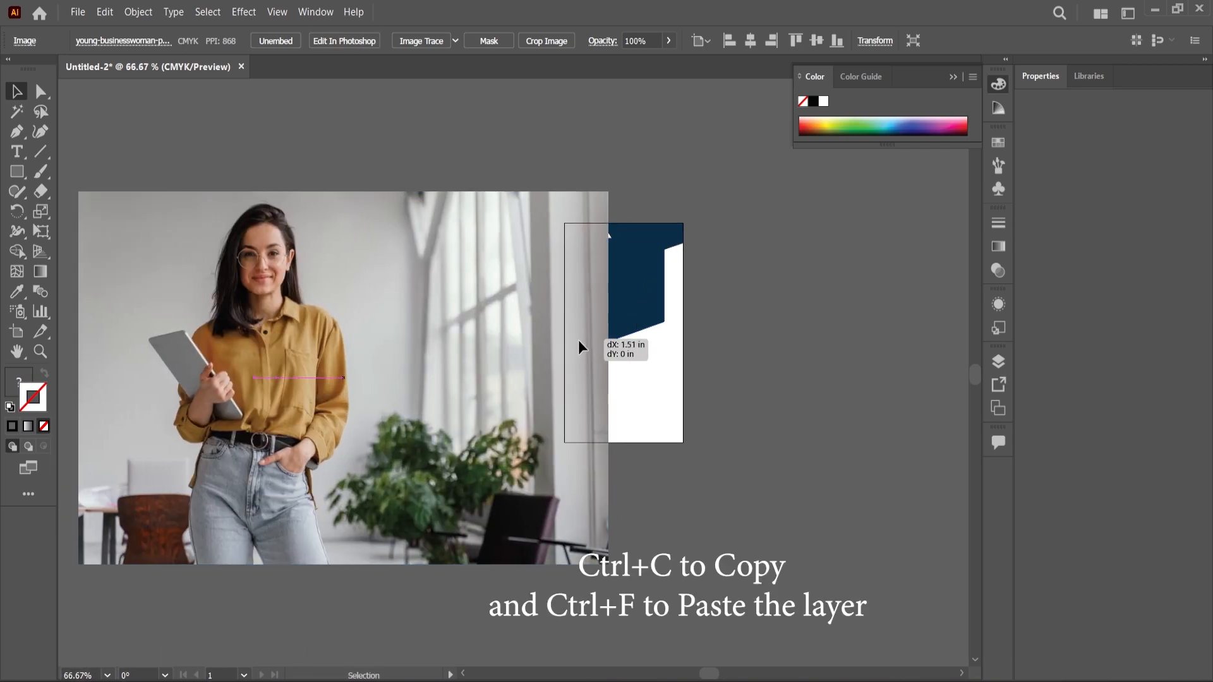
- Bring the slanted rectangle to the front, move the photo behind it, and clip the photo with the rectangle using a clipping mask
{"action": "scroll", "coordinate": [624, 313], "scroll_direction": "up", "scroll_amount": 2}
{"action": "left_click", "coordinate": [638, 311]}
{"action": "right_click", "coordinate": [639, 311]}
{"action": "mouse_move", "coordinate": [717, 601]}
{"action": "left_click", "coordinate": [857, 599]}
{"action": "left_click_drag", "start_coordinate": [311, 330], "coordinate": [577, 386]}
{"action": "left_click", "coordinate": [607, 237], "text": "shift"}
{"action": "right_click", "coordinate": [607, 232]}
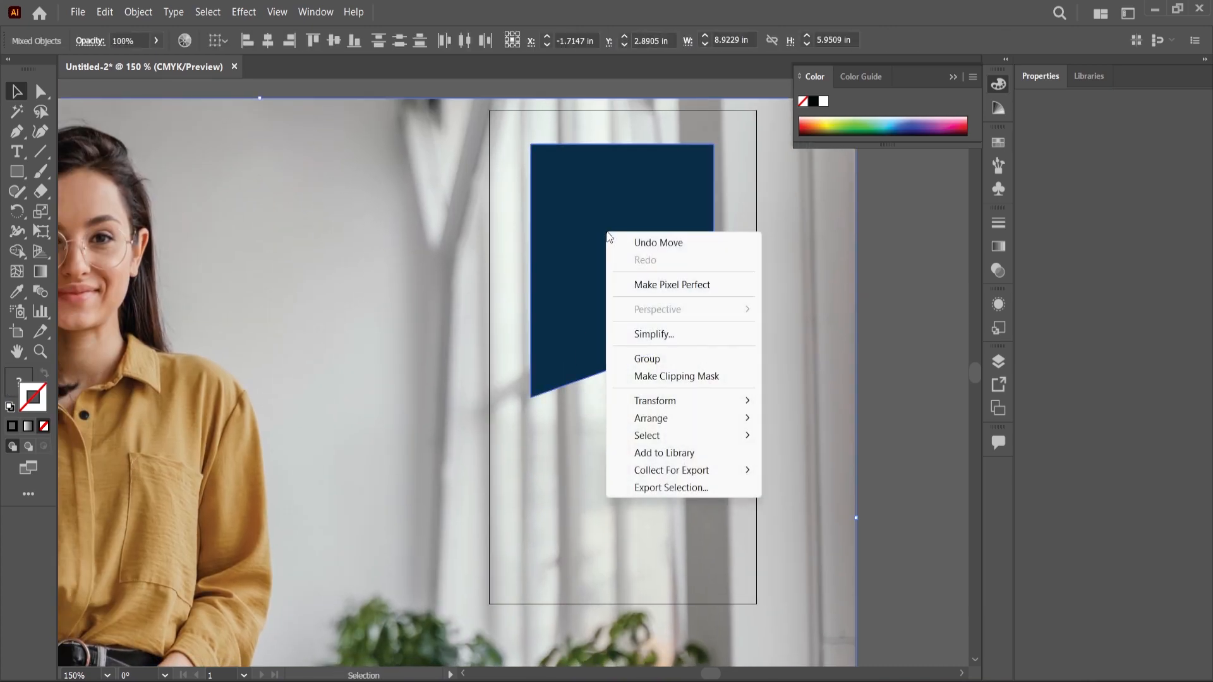
{"action": "left_click", "coordinate": [675, 377]}
- Shrink the photo inside the clipping mask and reposition it so the woman shows within the slanted frame
{"action": "scroll", "coordinate": [596, 270], "scroll_direction": "down", "scroll_amount": 3}
{"action": "double_click", "coordinate": [598, 272]}
{"action": "scroll", "coordinate": [596, 275], "scroll_direction": "up", "scroll_amount": 1}
{"action": "left_click", "coordinate": [596, 275]}
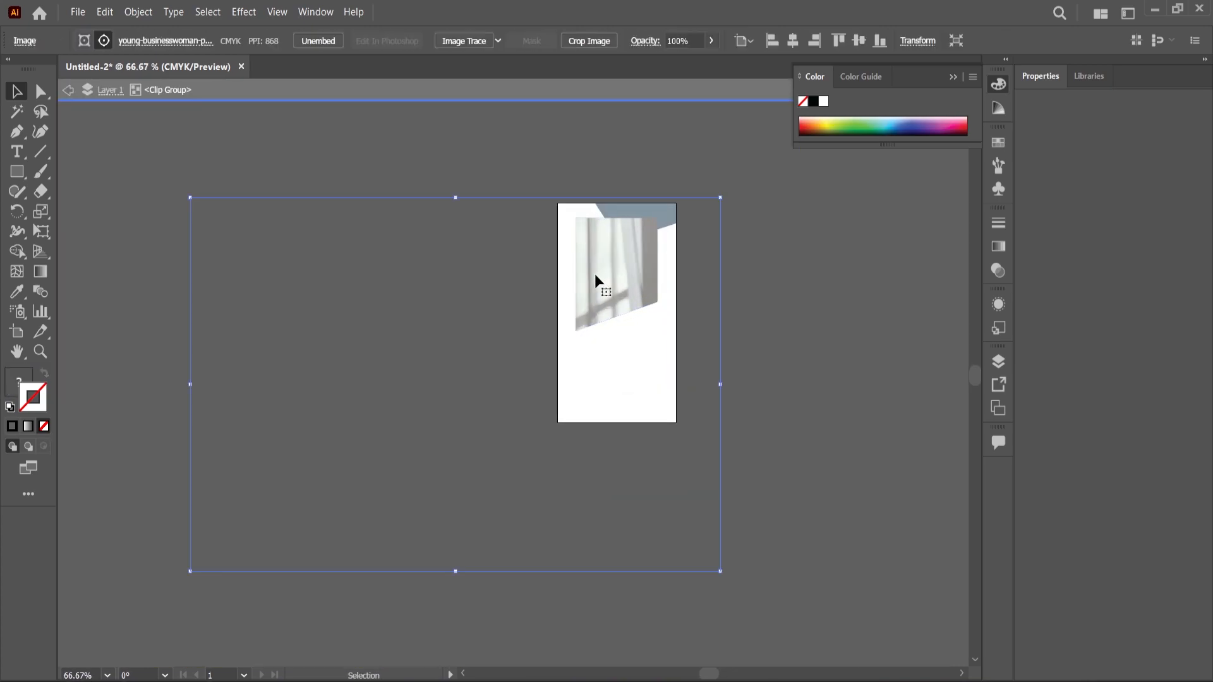
{"action": "left_click_drag", "start_coordinate": [190, 200], "coordinate": [463, 366]}
{"action": "left_click_drag", "start_coordinate": [580, 443], "coordinate": [650, 264]}
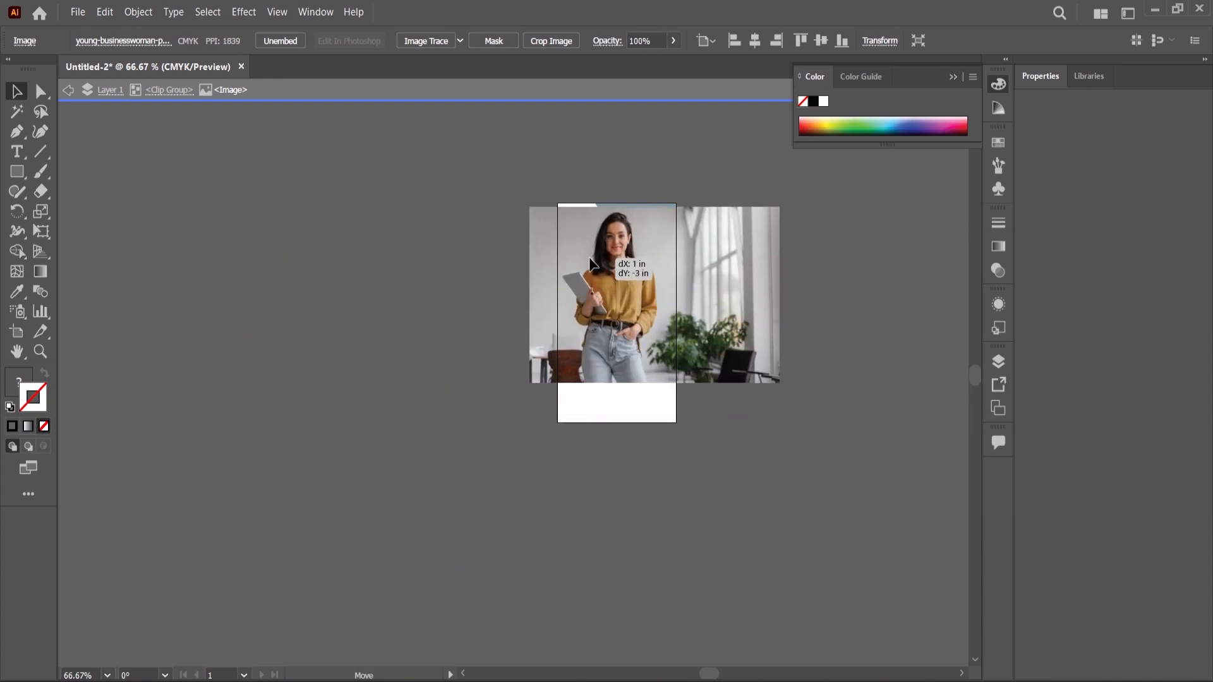
{"action": "scroll", "coordinate": [651, 261], "scroll_direction": "up", "scroll_amount": 1}
{"action": "left_click_drag", "start_coordinate": [847, 447], "coordinate": [726, 361]}
{"action": "left_click_drag", "start_coordinate": [578, 275], "coordinate": [572, 288]}
{"action": "scroll", "coordinate": [572, 288], "scroll_direction": "up", "scroll_amount": 1}
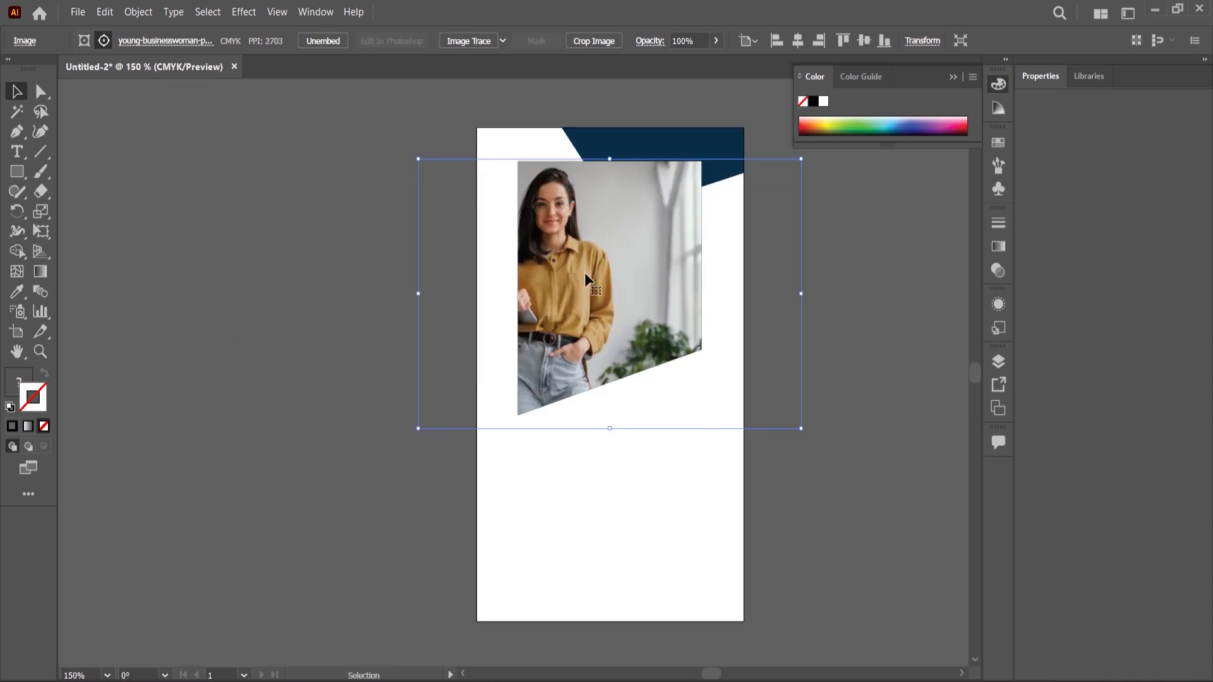
- Enlarge the photo inside the mask, center the woman in the frame, and leave isolation mode
{"action": "left_click", "coordinate": [571, 282]}
{"action": "left_click_drag", "start_coordinate": [771, 419], "coordinate": [894, 492]}
{"action": "left_click_drag", "start_coordinate": [579, 305], "coordinate": [596, 296]}
{"action": "left_click", "coordinate": [366, 318]}
{"action": "scroll", "coordinate": [578, 294], "scroll_direction": "up", "scroll_amount": 1}
{"action": "key", "text": "Escape"}
{"action": "scroll", "coordinate": [552, 283], "scroll_direction": "down", "scroll_amount": 1}
{"action": "left_click", "coordinate": [301, 320]}
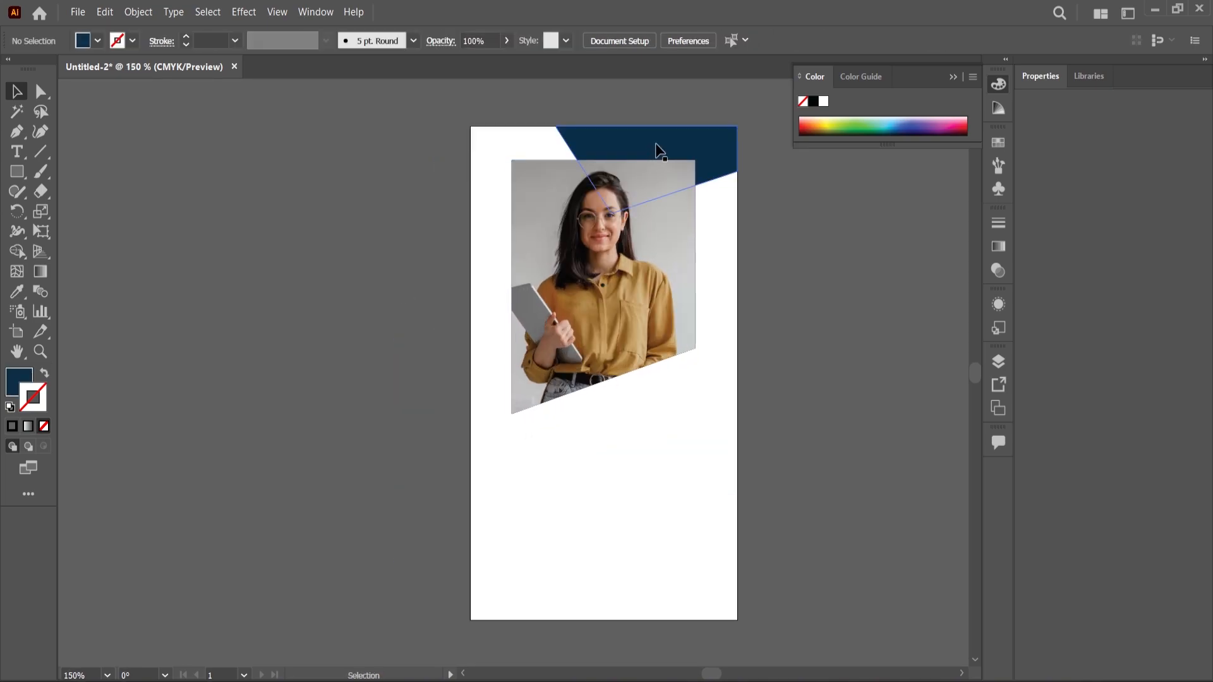
- Bring the navy corner shape in front of the photo and move the clipped photo slightly down
{"action": "left_click", "coordinate": [657, 145]}
{"action": "right_click", "coordinate": [657, 144]}
{"action": "mouse_move", "coordinate": [708, 443]}
{"action": "left_click", "coordinate": [873, 442]}
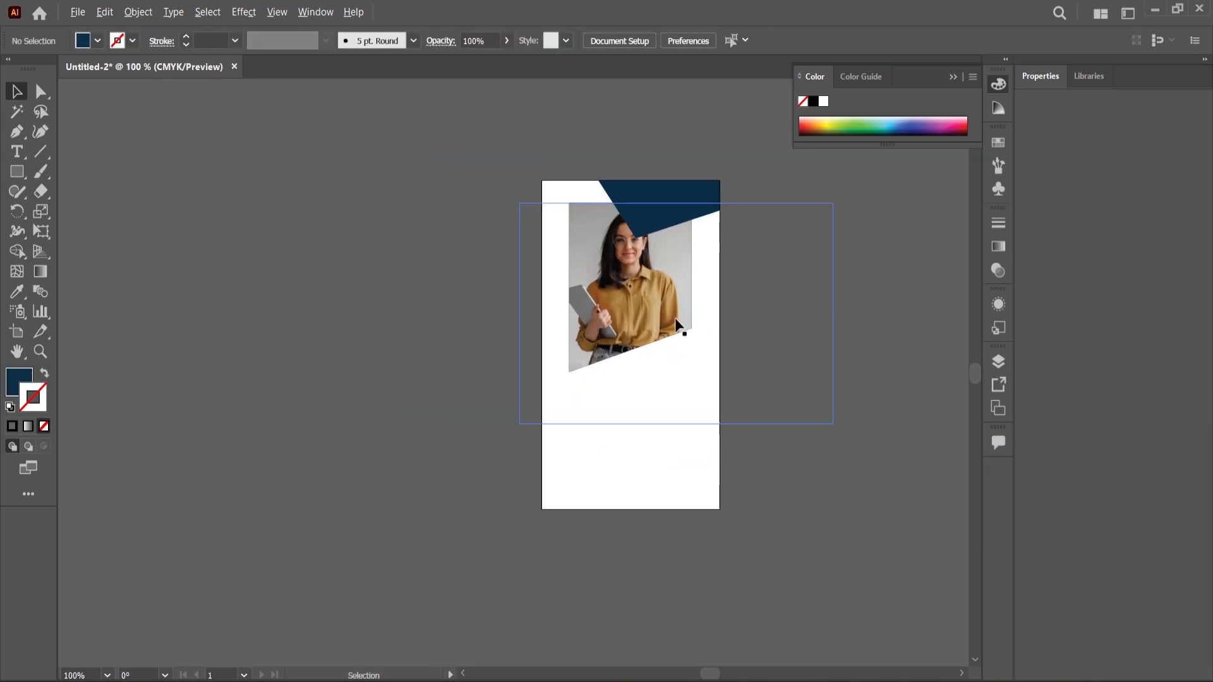
{"action": "left_click", "coordinate": [582, 320]}
{"action": "left_click", "coordinate": [457, 332]}
{"action": "left_click", "coordinate": [552, 301]}
{"action": "left_click_drag", "start_coordinate": [552, 300], "coordinate": [592, 306]}
- Try to shift the photo lower inside its clipping frame, undoing each move
{"action": "double_click", "coordinate": [594, 306]}
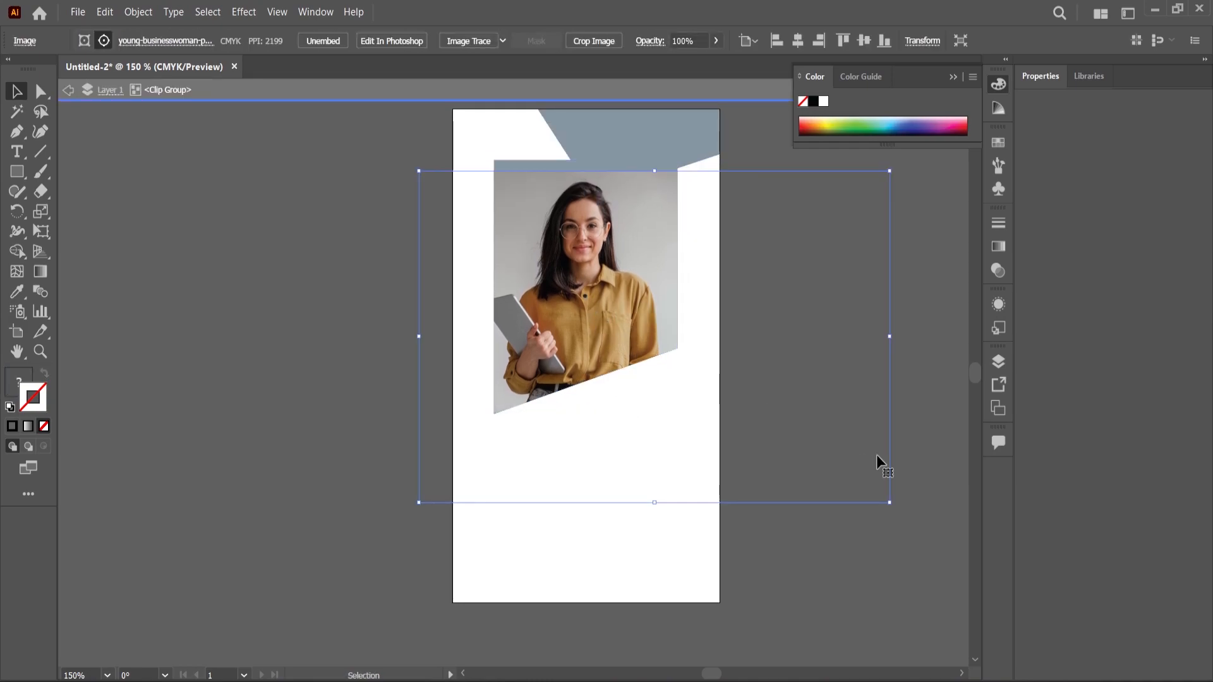
{"action": "key", "text": "ctrl+z"}
{"action": "key", "text": "Escape"}
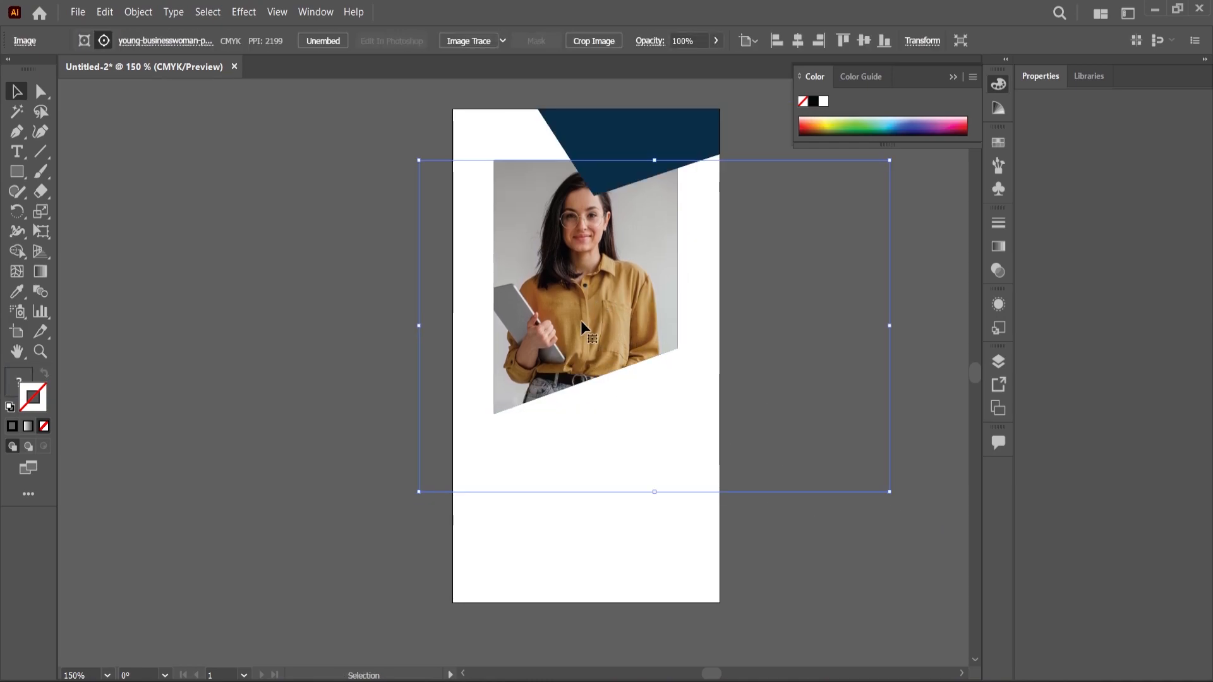
{"action": "left_click_drag", "start_coordinate": [579, 324], "coordinate": [579, 329]}
{"action": "key", "text": "ctrl+z"}
- Move the clipped photo a bit further down and shift the image slightly left inside its frame
{"action": "left_click", "coordinate": [333, 332]}
{"action": "left_click", "coordinate": [557, 322]}
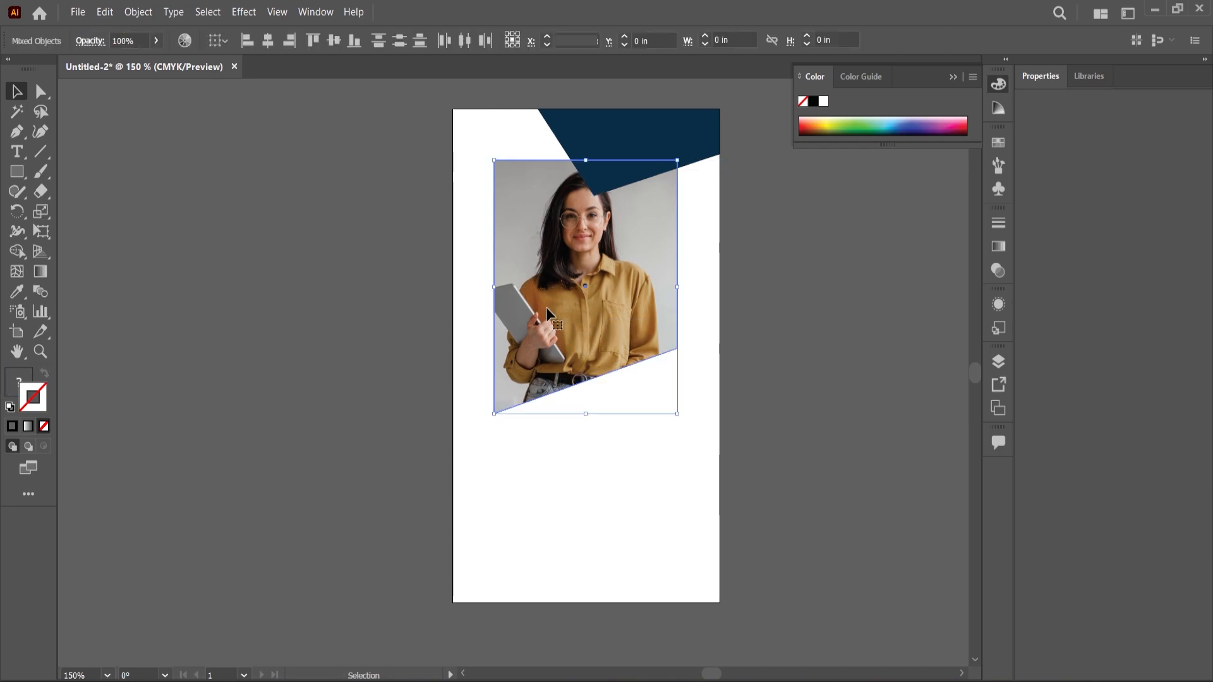
{"action": "left_click_drag", "start_coordinate": [534, 287], "coordinate": [585, 284]}
{"action": "double_click", "coordinate": [593, 271]}
{"action": "key", "text": "Escape"}
{"action": "scroll", "coordinate": [693, 232], "scroll_direction": "down", "scroll_amount": 1}
{"action": "scroll", "coordinate": [668, 235], "scroll_direction": "up", "scroll_amount": 2}
{"action": "scroll", "coordinate": [668, 239], "scroll_direction": "up", "scroll_amount": 1}
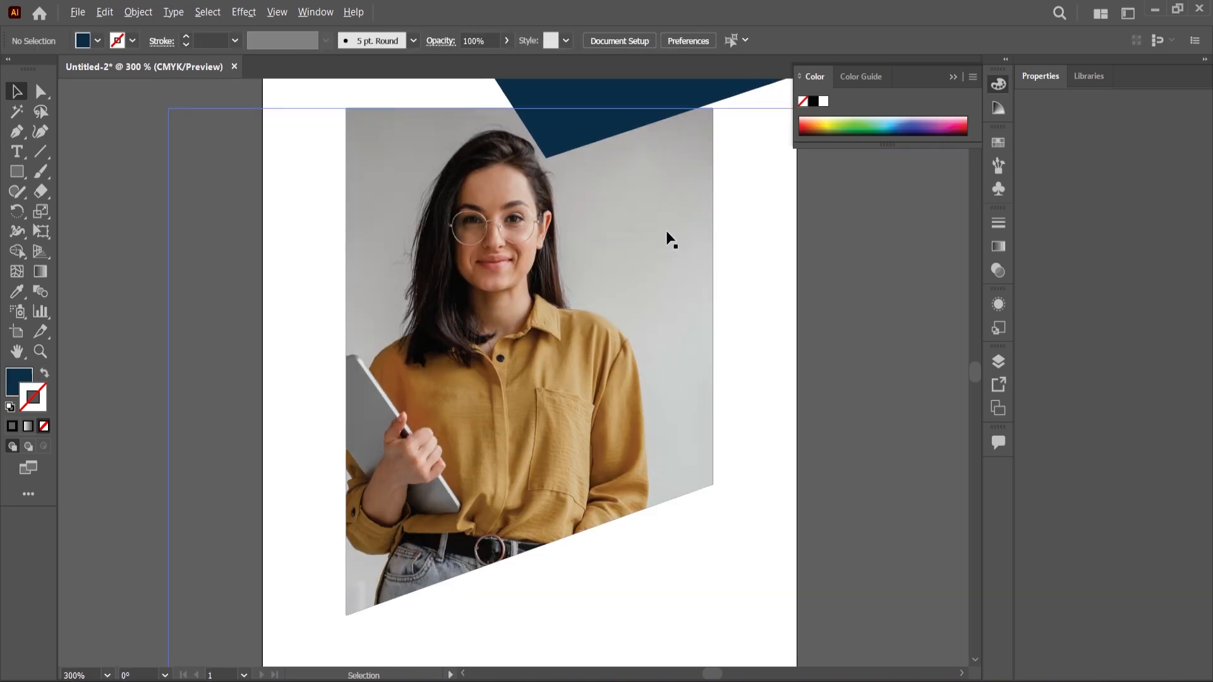
{"action": "scroll", "coordinate": [669, 239], "scroll_direction": "down", "scroll_amount": 2}
{"action": "scroll", "coordinate": [644, 143], "scroll_direction": "up", "scroll_amount": 1}
{"action": "scroll", "coordinate": [645, 143], "scroll_direction": "down", "scroll_amount": 1}
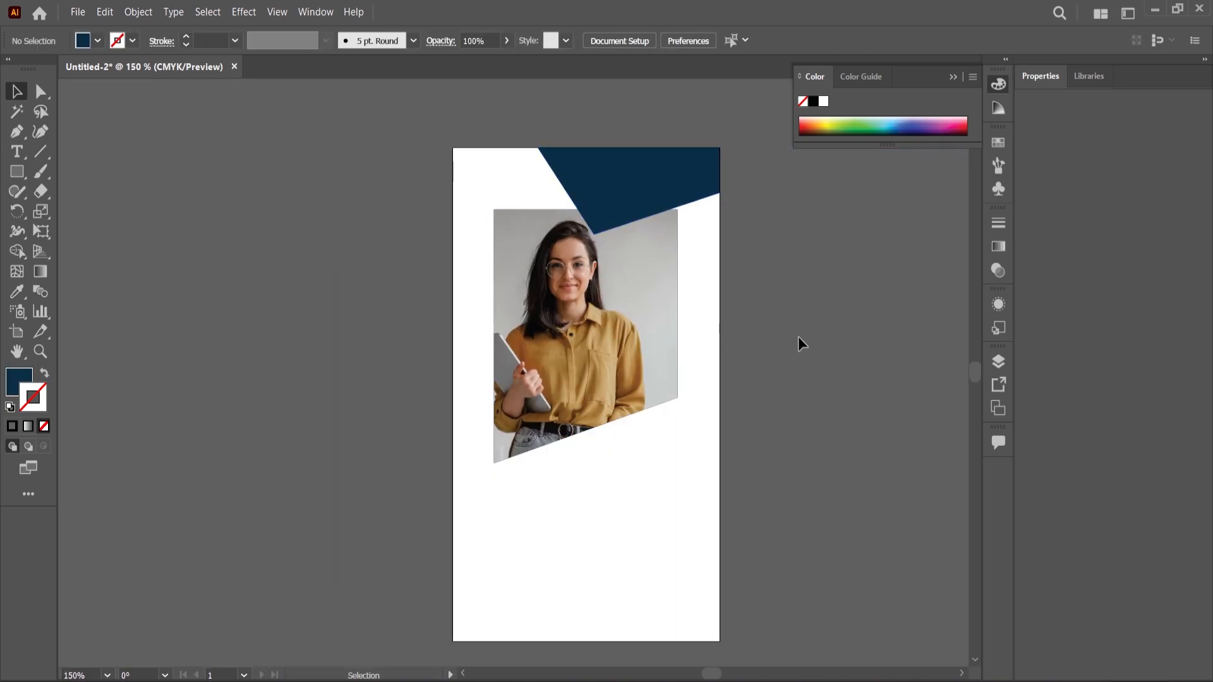
- Move the navy corner shape's lowest anchor point about 0.08 in right and 0.04 in up, away from the woman's head
{"action": "scroll", "coordinate": [625, 189], "scroll_direction": "up", "scroll_amount": 2}
{"action": "left_click", "coordinate": [636, 238]}
{"action": "left_click", "coordinate": [39, 94]}
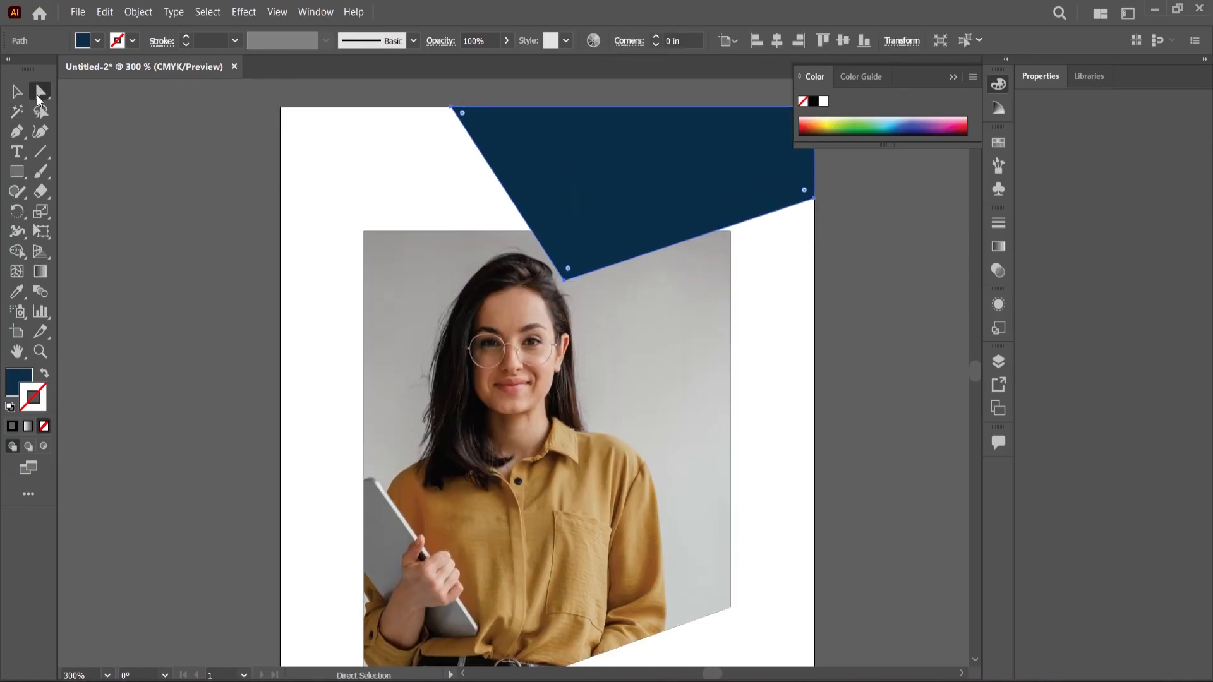
{"action": "left_click_drag", "start_coordinate": [565, 276], "coordinate": [584, 267]}
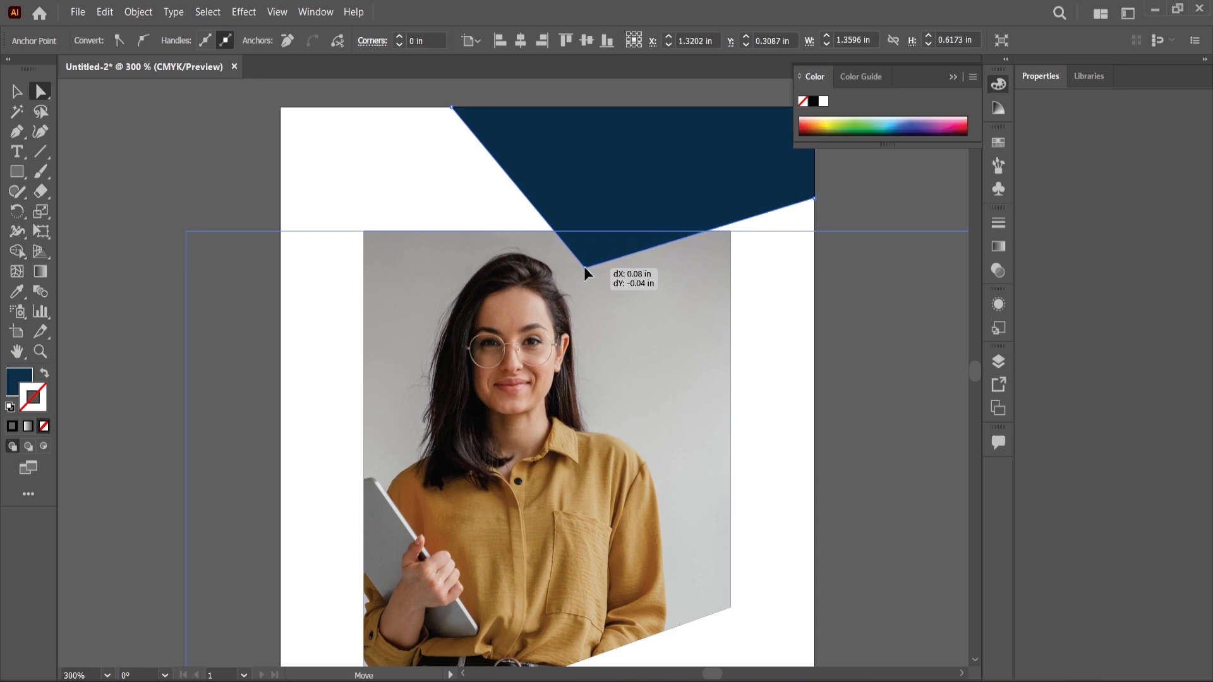
{"action": "left_click", "coordinate": [16, 92]}
{"action": "left_click", "coordinate": [144, 251]}
{"action": "scroll", "coordinate": [486, 230], "scroll_direction": "down", "scroll_amount": 1}
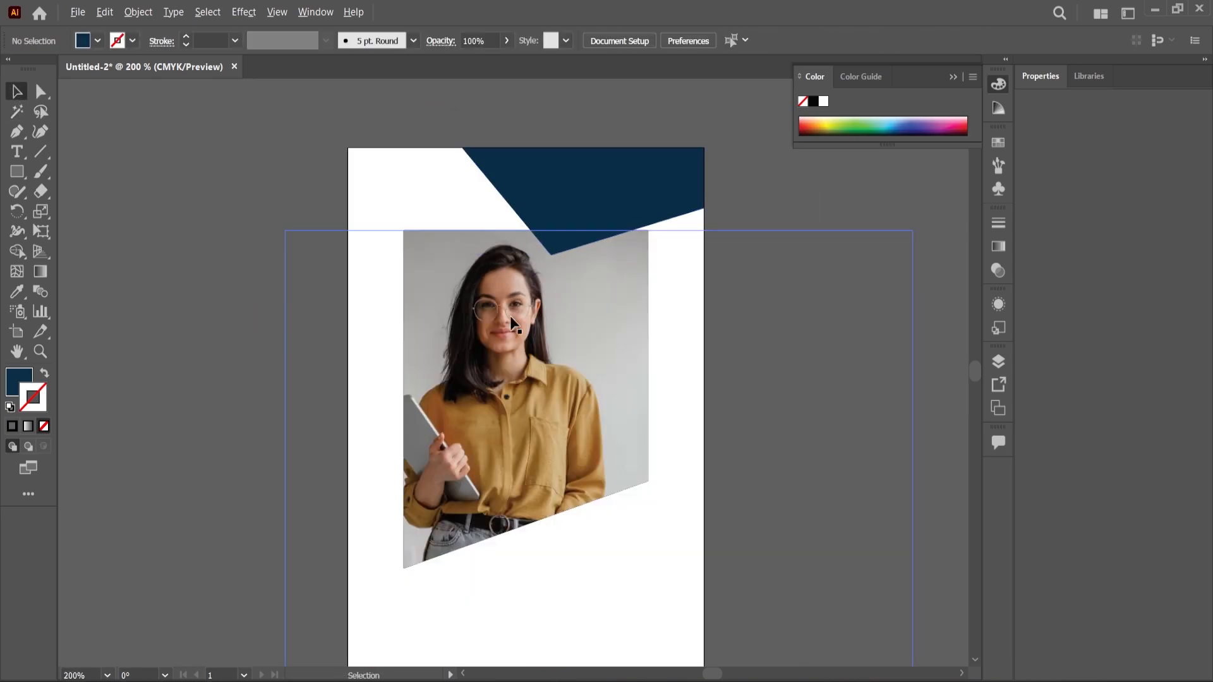
- Shift the photo slightly right inside its clipping frame and exit isolation mode
{"action": "scroll", "coordinate": [509, 316], "scroll_direction": "up", "scroll_amount": 1}
{"action": "double_click", "coordinate": [508, 321]}
{"action": "left_click_drag", "start_coordinate": [494, 329], "coordinate": [515, 324]}
{"action": "key", "text": "Escape"}
{"action": "left_click", "coordinate": [188, 321]}
{"action": "scroll", "coordinate": [546, 331], "scroll_direction": "down", "scroll_amount": 2}
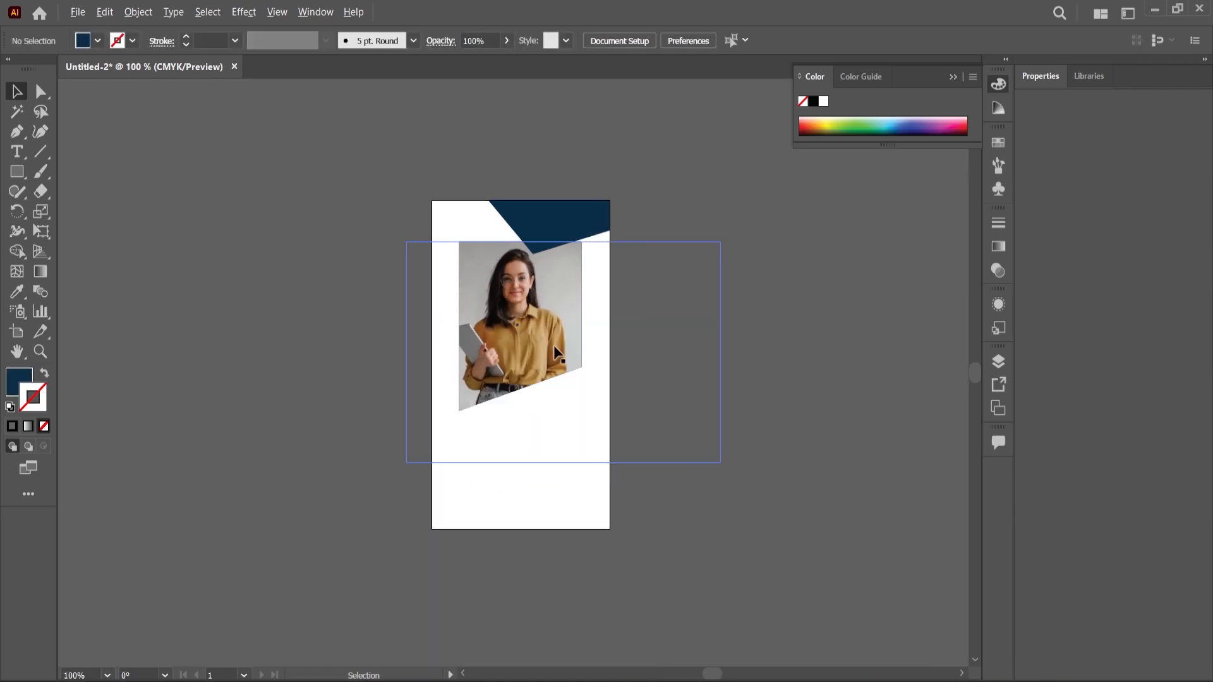
{"action": "scroll", "coordinate": [714, 292], "scroll_direction": "down", "scroll_amount": 1}
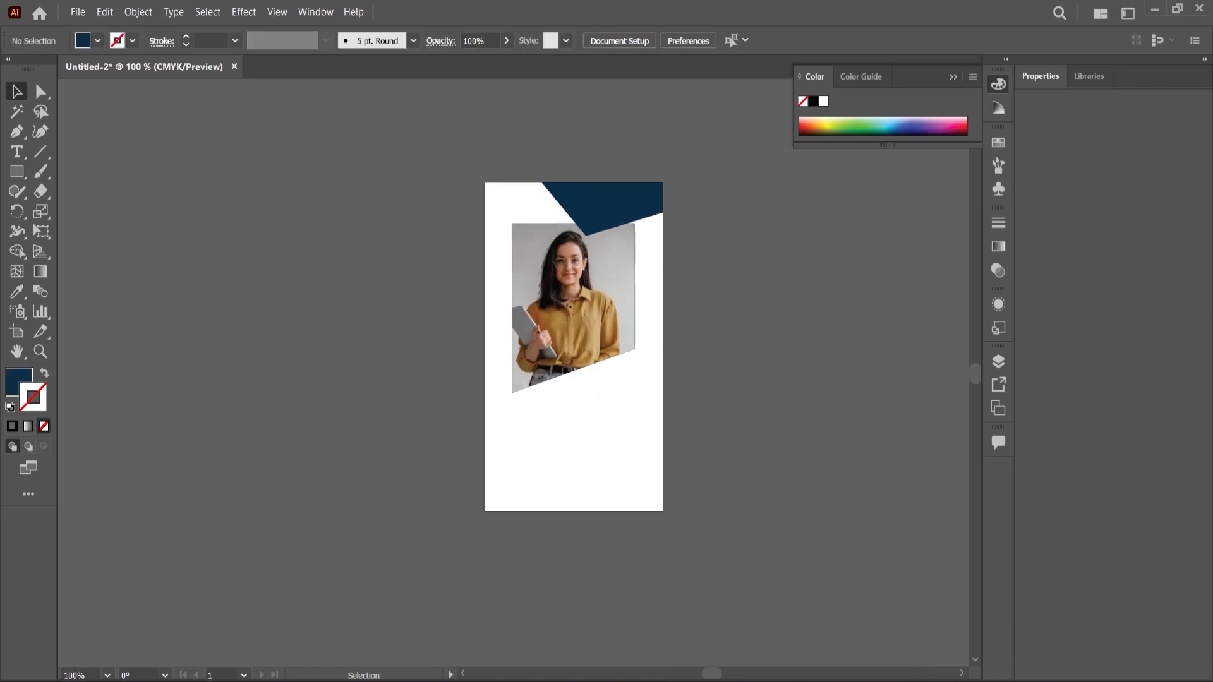
- Copy COMPANY NAME from the Content text file and add it as a text line beside the artboard
{"action": "key", "text": "alt+Tab"}
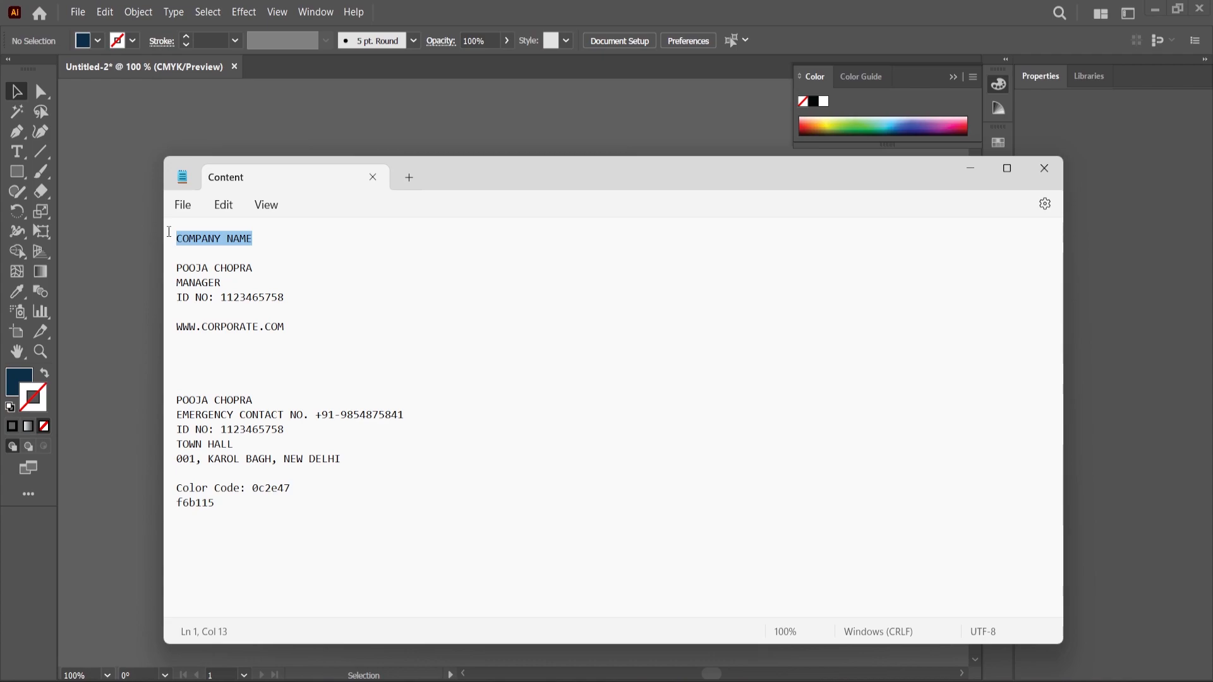
{"action": "left_click", "coordinate": [973, 171]}
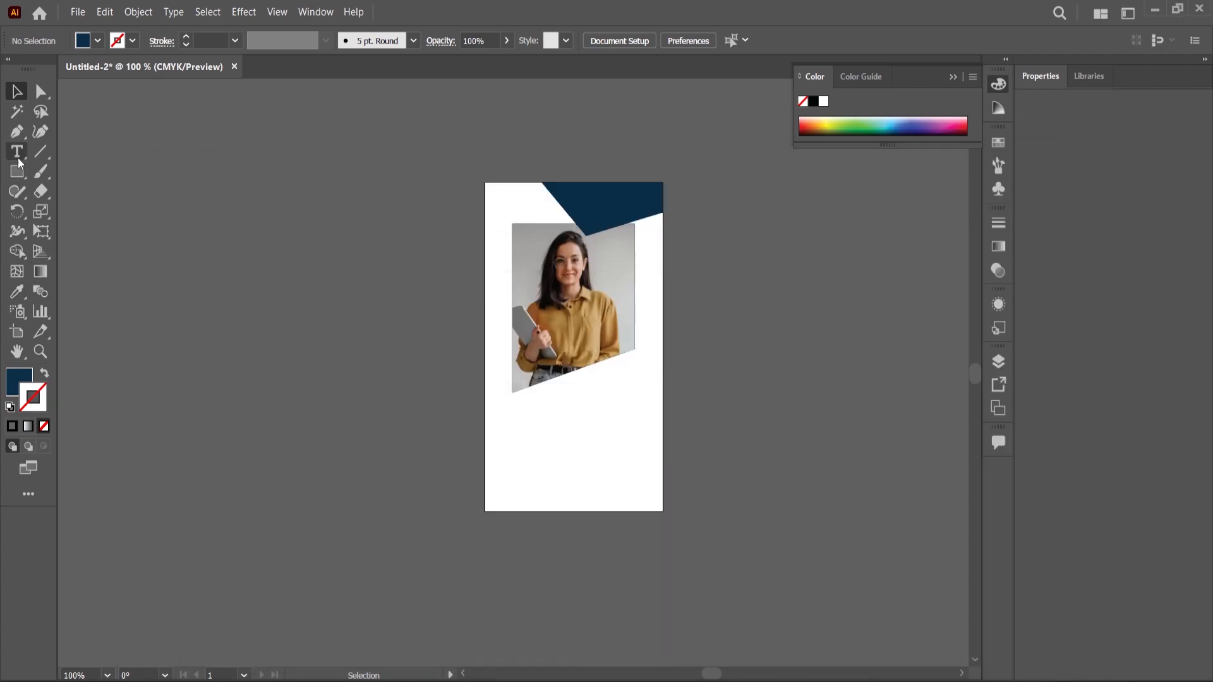
{"action": "scroll", "coordinate": [336, 296], "scroll_direction": "up", "scroll_amount": 1}
{"action": "left_click", "coordinate": [415, 293]}
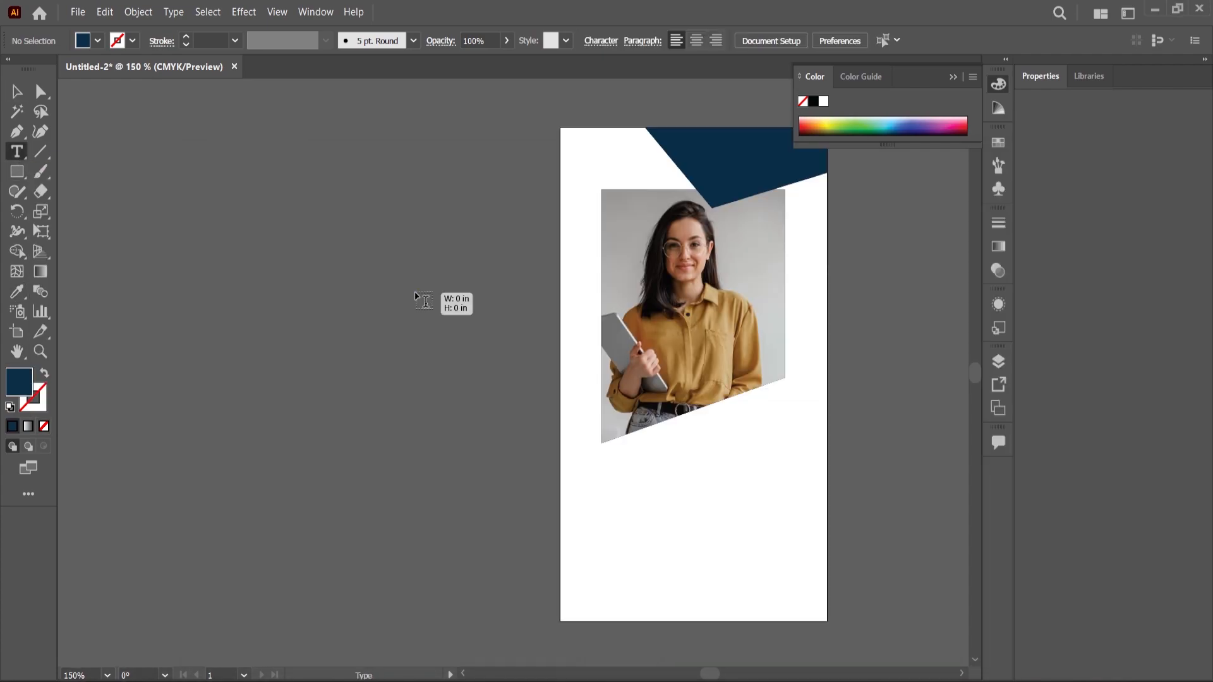
{"action": "type", "text": "COMPANY NAME"}
{"action": "key", "text": "ctrl+a"}
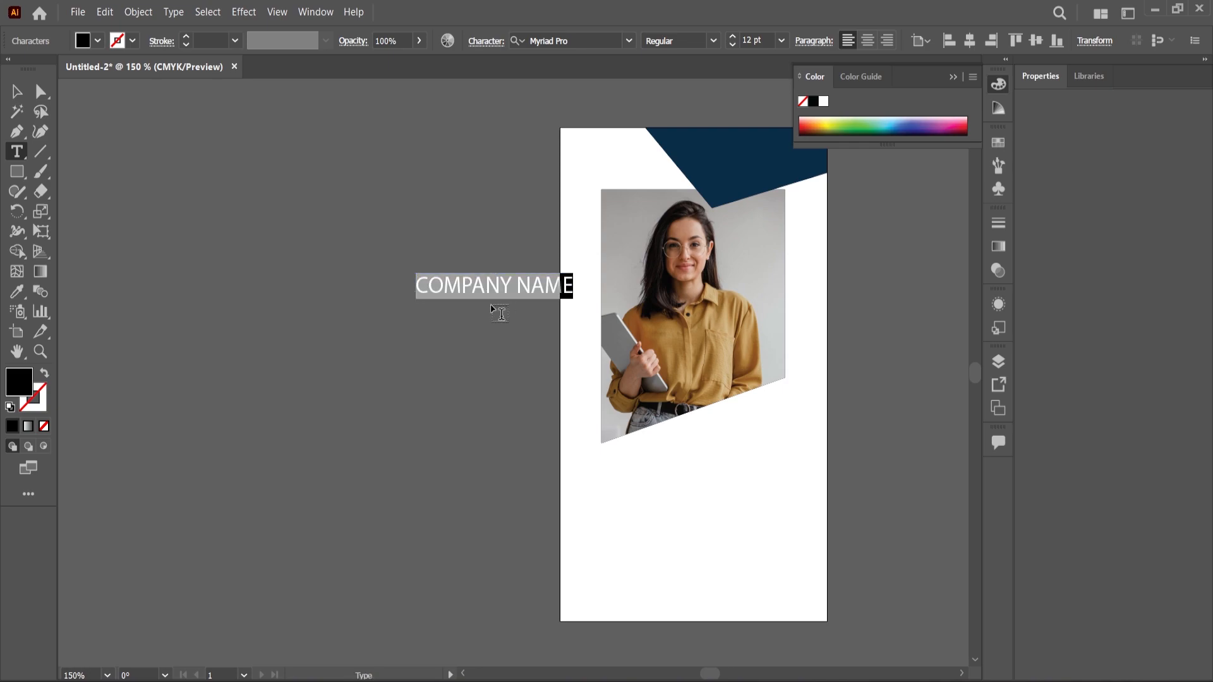
- Set the COMPANY NAME text's fill to white and its font to Poppins Bold
{"action": "double_click", "coordinate": [20, 388]}
{"action": "left_click_drag", "start_coordinate": [531, 275], "coordinate": [379, 218]}
{"action": "left_click", "coordinate": [772, 242]}
{"action": "left_click", "coordinate": [596, 39]}
{"action": "type", "text": "popp"}
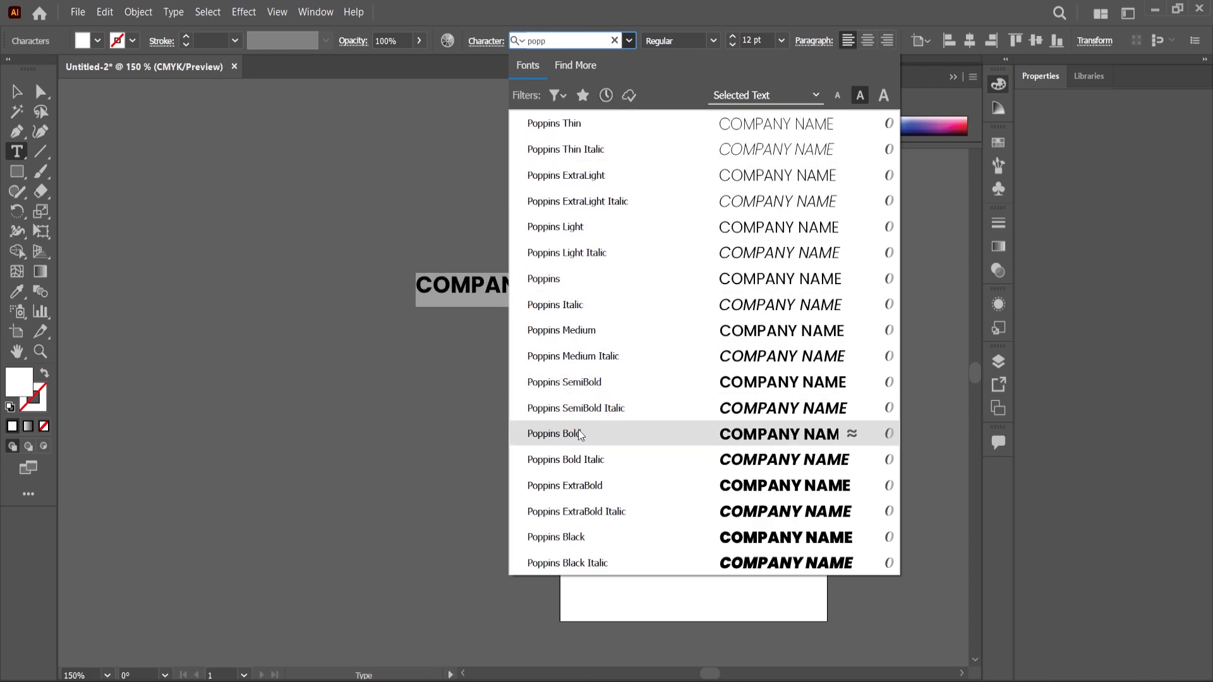
{"action": "left_click", "coordinate": [556, 433]}
{"action": "left_click", "coordinate": [15, 92]}
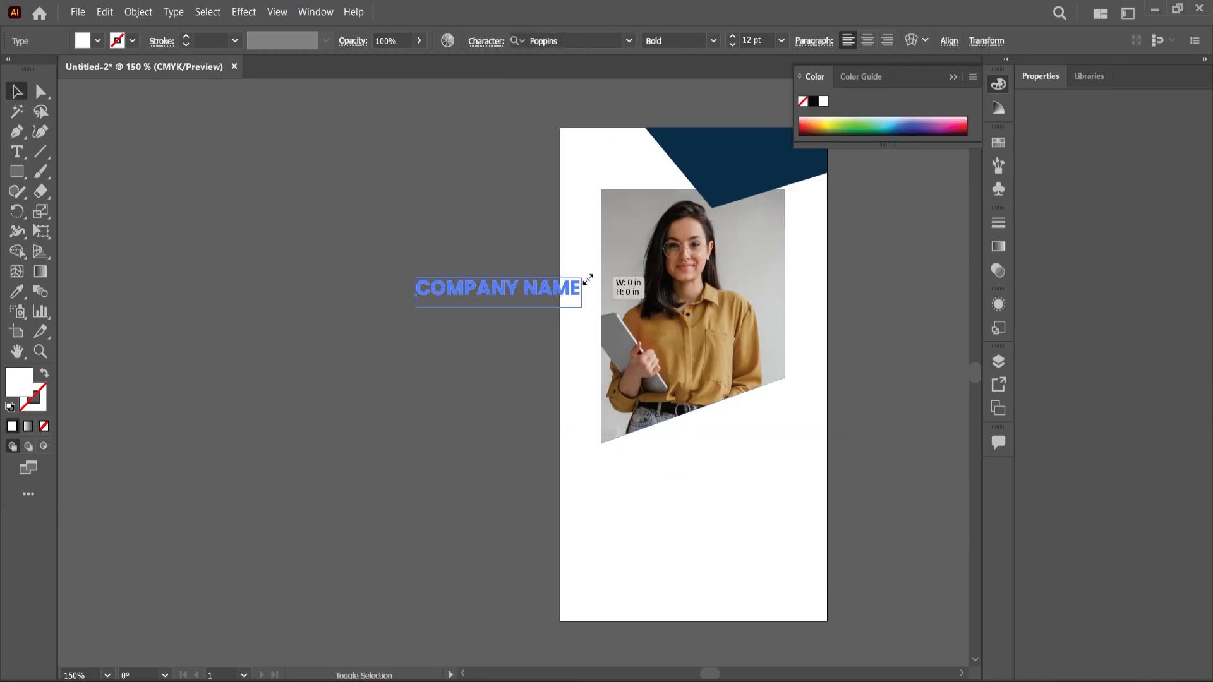
- Move the COMPANY NAME text over the navy corner shape and scale it to about 6.9 pt
{"action": "left_click_drag", "start_coordinate": [475, 306], "coordinate": [700, 168]}
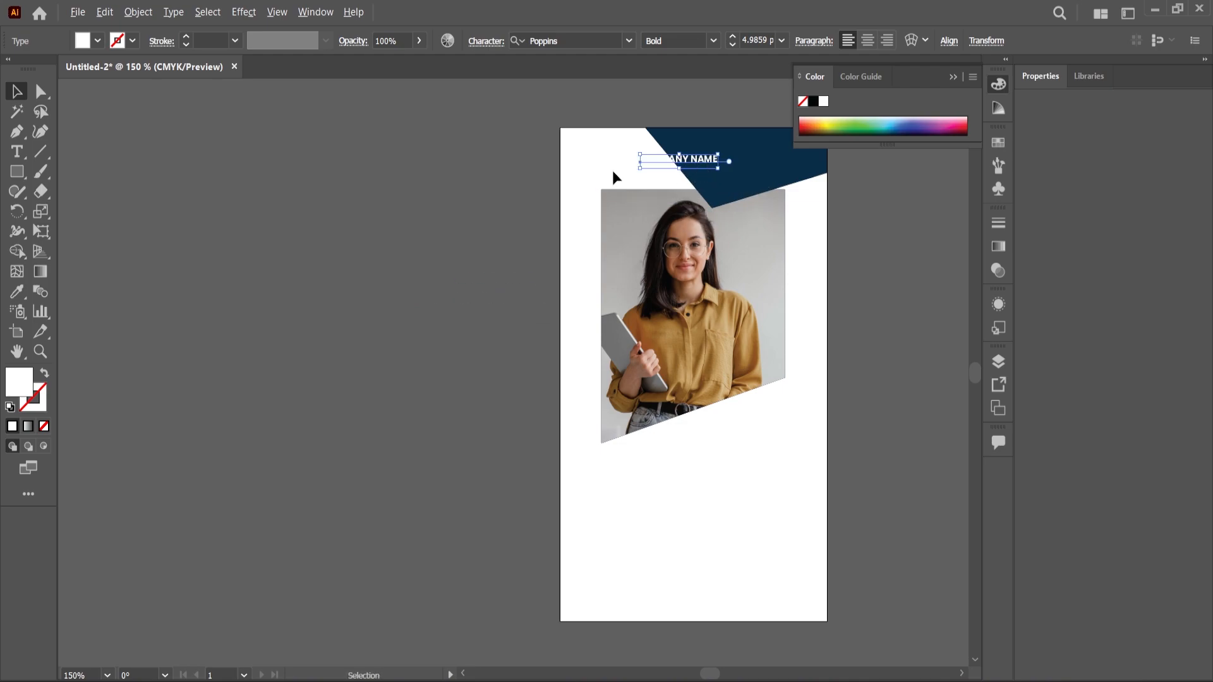
{"action": "scroll", "coordinate": [619, 166], "scroll_direction": "down", "scroll_amount": 3}
{"action": "scroll", "coordinate": [657, 185], "scroll_direction": "up", "scroll_amount": 6}
{"action": "left_click_drag", "start_coordinate": [581, 185], "coordinate": [658, 216]}
{"action": "scroll", "coordinate": [512, 182], "scroll_direction": "down", "scroll_amount": 1}
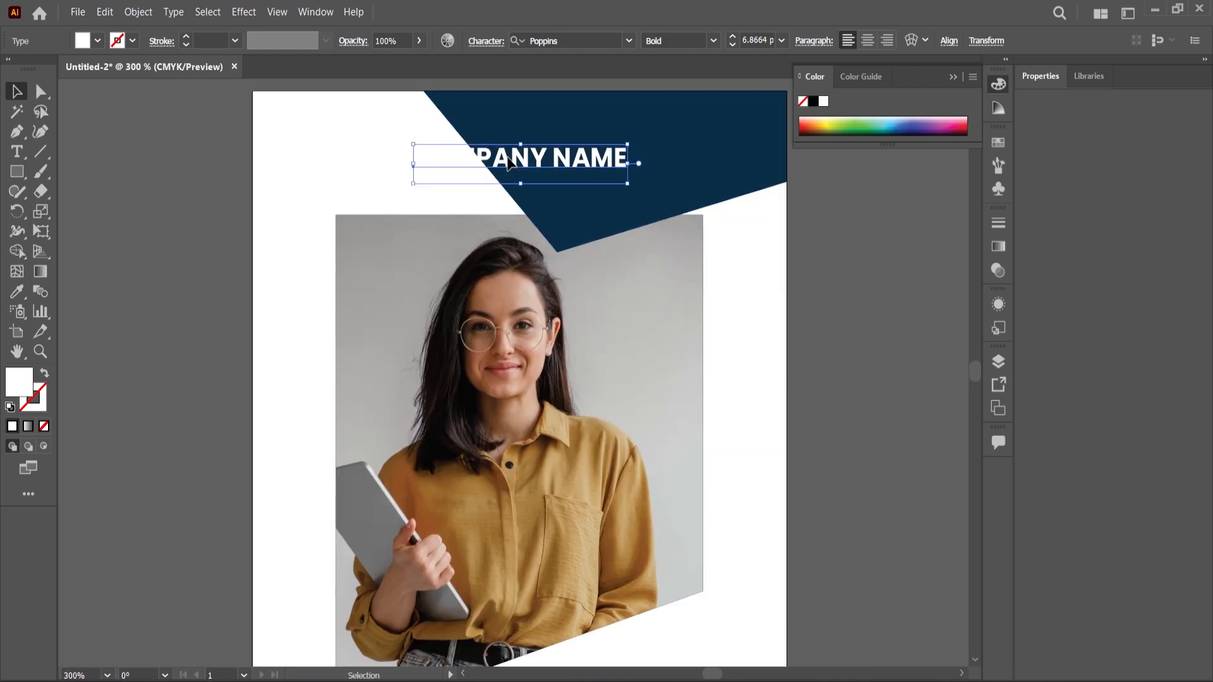
- Enlarge the navy corner shape to about 1.49 × 0.63 in and align it with the artboard's top edge
{"action": "scroll", "coordinate": [520, 161], "scroll_direction": "down", "scroll_amount": 1}
{"action": "scroll", "coordinate": [523, 158], "scroll_direction": "up", "scroll_amount": 1}
{"action": "left_click", "coordinate": [601, 217]}
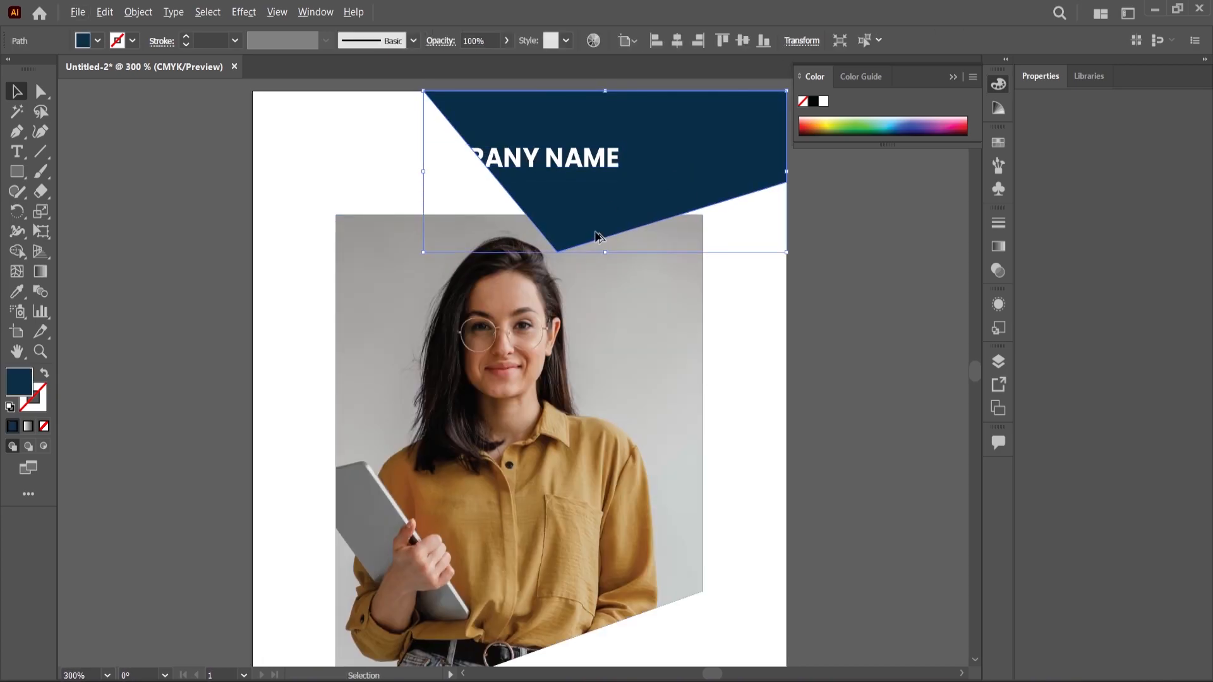
{"action": "scroll", "coordinate": [591, 270], "scroll_direction": "down", "scroll_amount": 1}
{"action": "left_click_drag", "start_coordinate": [482, 207], "coordinate": [457, 210]}
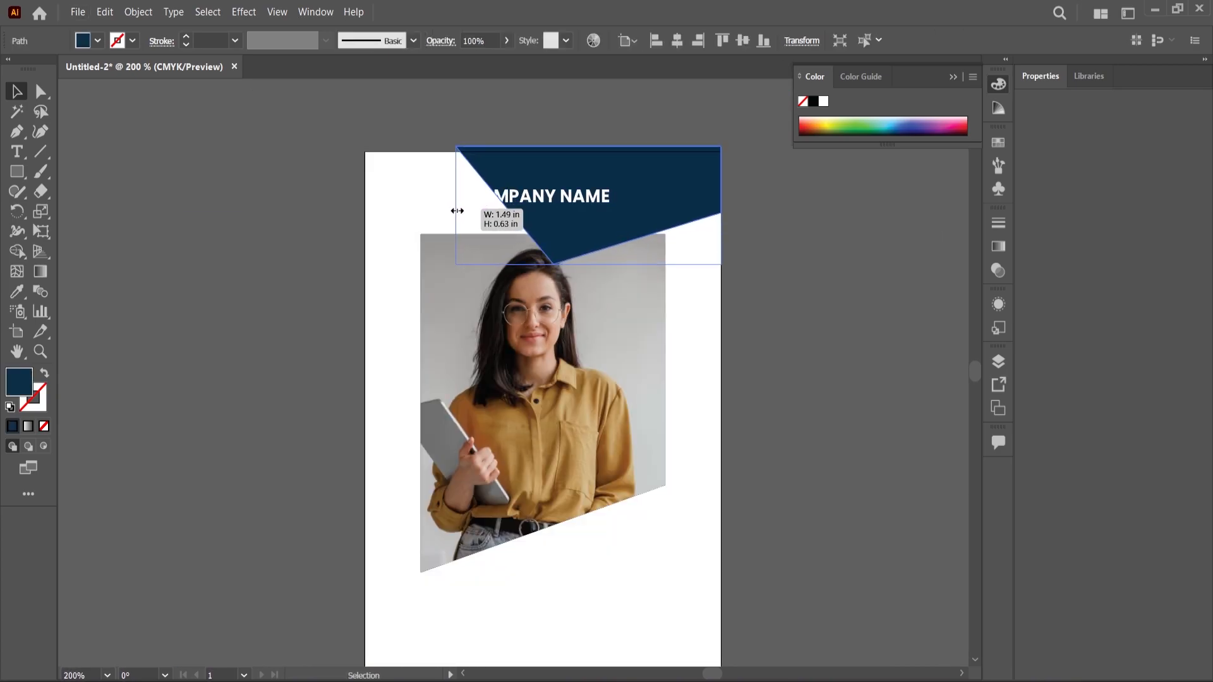
{"action": "scroll", "coordinate": [521, 166], "scroll_direction": "up", "scroll_amount": 1}
{"action": "left_click_drag", "start_coordinate": [542, 174], "coordinate": [541, 182]}
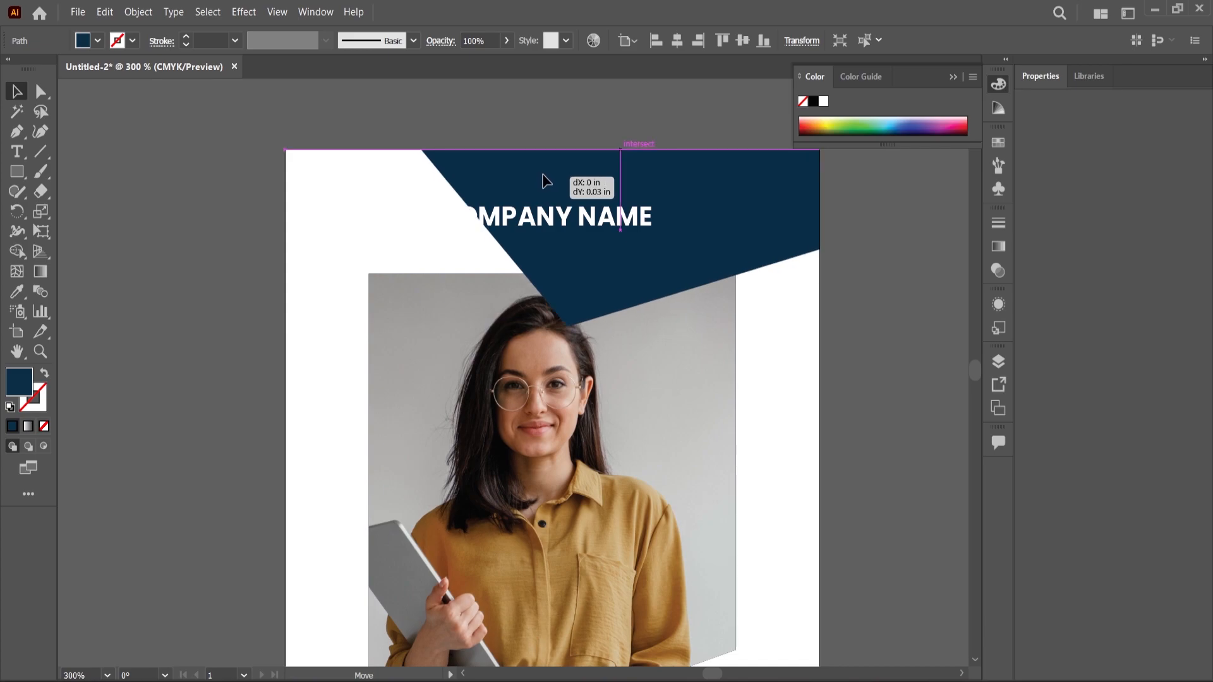
- Center the COMPANY NAME text horizontally on the artboard
{"action": "scroll", "coordinate": [539, 176], "scroll_direction": "down", "scroll_amount": 1}
{"action": "left_click", "coordinate": [586, 217]}
{"action": "scroll", "coordinate": [588, 222], "scroll_direction": "up", "scroll_amount": 1}
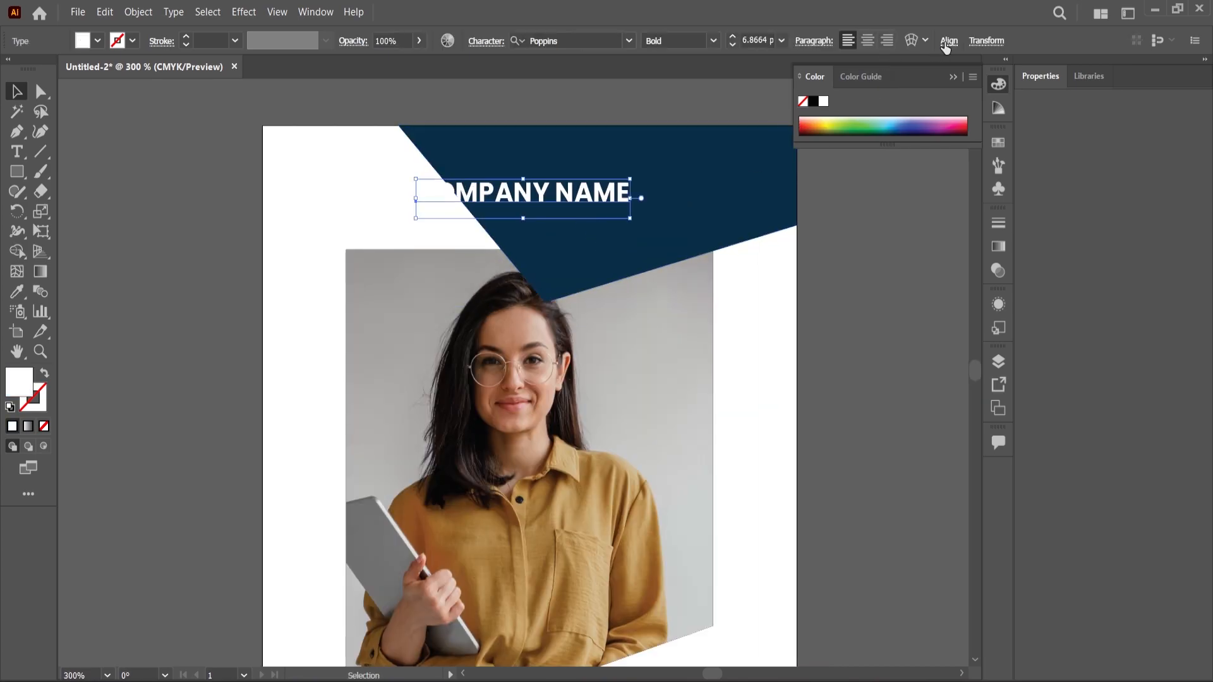
{"action": "left_click", "coordinate": [946, 47]}
{"action": "left_click", "coordinate": [809, 92]}
- Extend the navy shape behind the text by moving its upper-left anchor point along the artboard's top edge to about X 0.23 in
{"action": "scroll", "coordinate": [487, 169], "scroll_direction": "down", "scroll_amount": 1}
{"action": "left_click", "coordinate": [41, 92]}
{"action": "left_click_drag", "start_coordinate": [449, 152], "coordinate": [397, 158]}
{"action": "key", "text": "v"}
{"action": "left_click", "coordinate": [264, 258]}
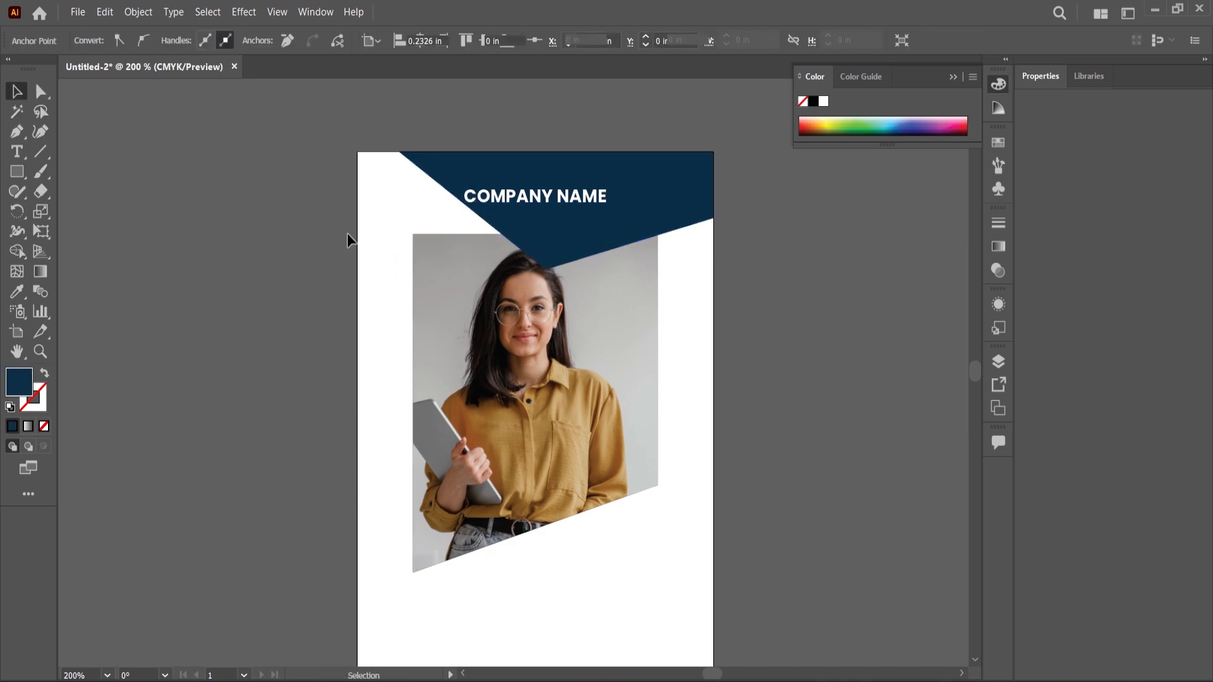
- Shift the clipped portrait photo slightly down on the card and deselect it
{"action": "scroll", "coordinate": [469, 236], "scroll_direction": "down", "scroll_amount": 1}
{"action": "scroll", "coordinate": [507, 392], "scroll_direction": "up", "scroll_amount": 1}
{"action": "left_click_drag", "start_coordinate": [328, 308], "coordinate": [450, 360]}
{"action": "left_click_drag", "start_coordinate": [472, 317], "coordinate": [472, 323]}
{"action": "left_click", "coordinate": [228, 274]}
{"action": "scroll", "coordinate": [494, 275], "scroll_direction": "down", "scroll_amount": 1}
{"action": "scroll", "coordinate": [494, 276], "scroll_direction": "up", "scroll_amount": 2}
{"action": "scroll", "coordinate": [494, 271], "scroll_direction": "down", "scroll_amount": 2}
{"action": "scroll", "coordinate": [556, 162], "scroll_direction": "up", "scroll_amount": 1}
{"action": "scroll", "coordinate": [537, 164], "scroll_direction": "down", "scroll_amount": 1}
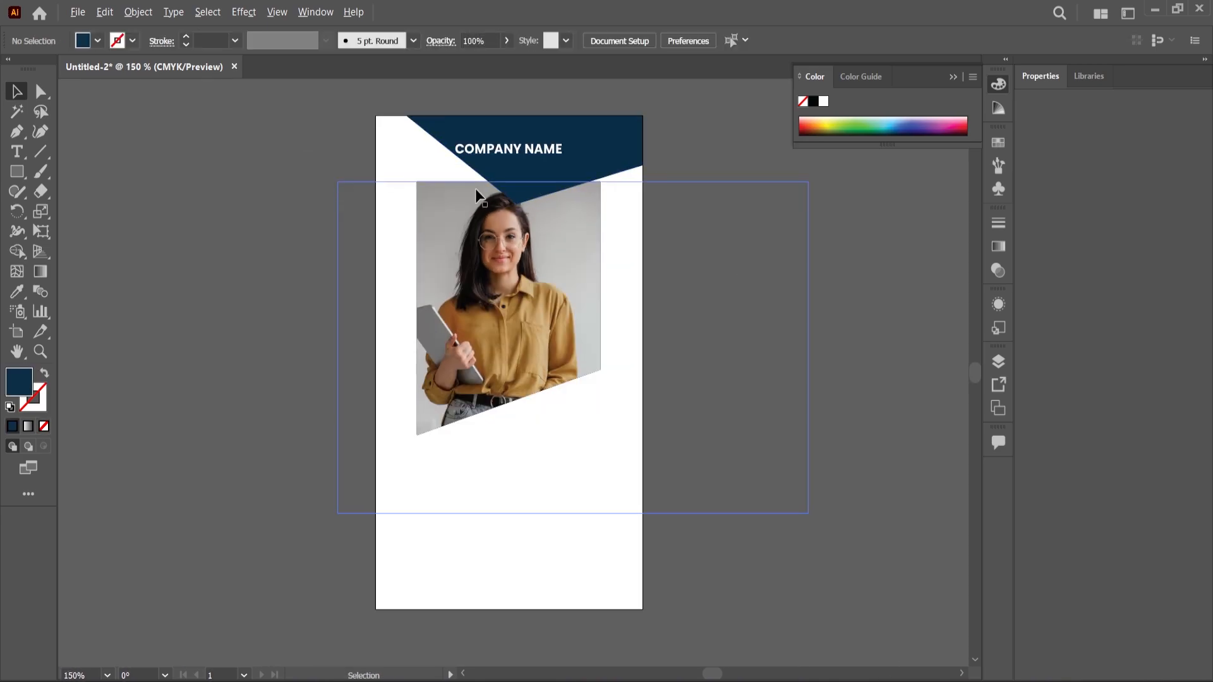
- Delete the word NAME from the company text so that the line reads only COMPANY
{"action": "scroll", "coordinate": [512, 171], "scroll_direction": "up", "scroll_amount": 2}
{"action": "left_click", "coordinate": [19, 158]}
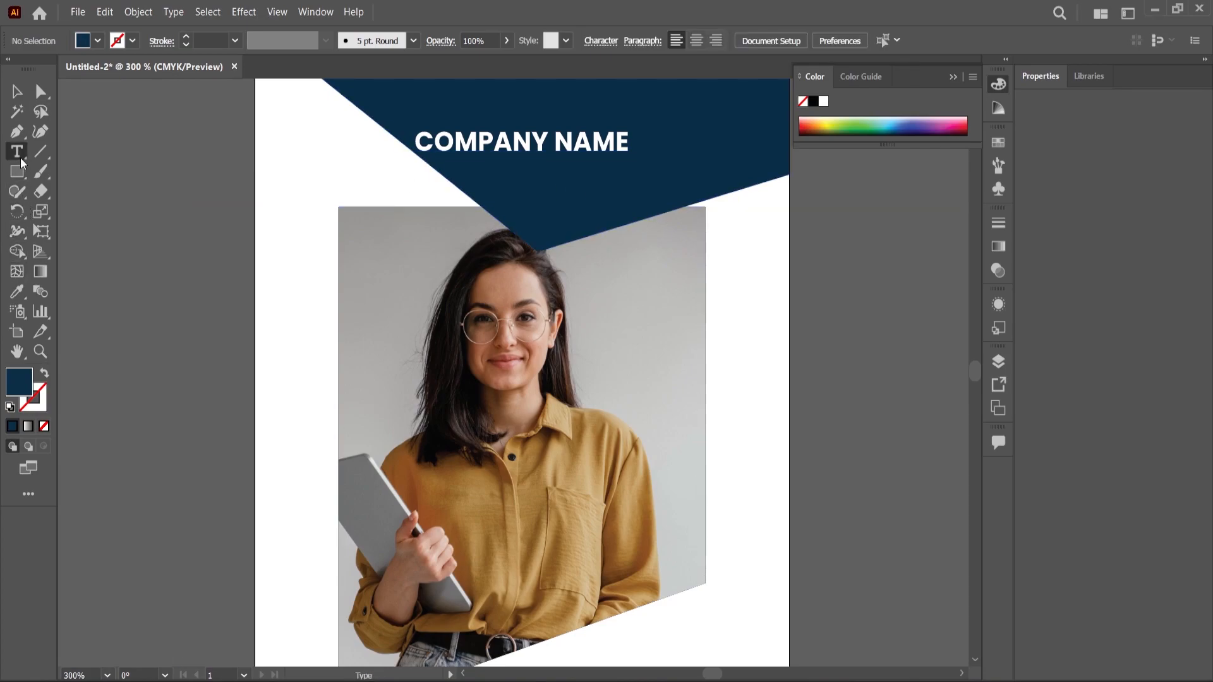
{"action": "left_click", "coordinate": [559, 141]}
{"action": "left_click_drag", "start_coordinate": [556, 142], "coordinate": [630, 149]}
{"action": "key", "text": "BackSpace"}
{"action": "left_click", "coordinate": [14, 89]}
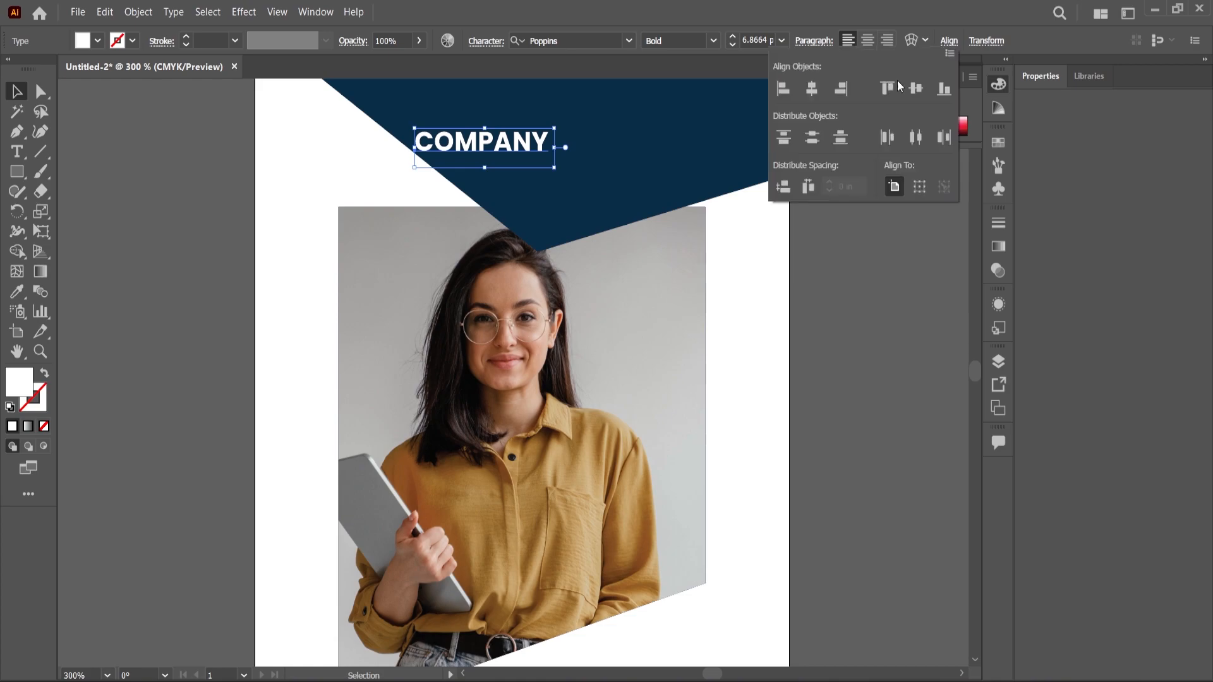
- Enlarge the COMPANY text to about 7.6 pt and center it horizontally on the artboard
{"action": "left_click", "coordinate": [814, 91]}
{"action": "left_click", "coordinate": [877, 344]}
{"action": "left_click_drag", "start_coordinate": [592, 123], "coordinate": [631, 124]}
{"action": "left_click", "coordinate": [948, 43]}
{"action": "left_click", "coordinate": [814, 91]}
{"action": "left_click", "coordinate": [848, 364]}
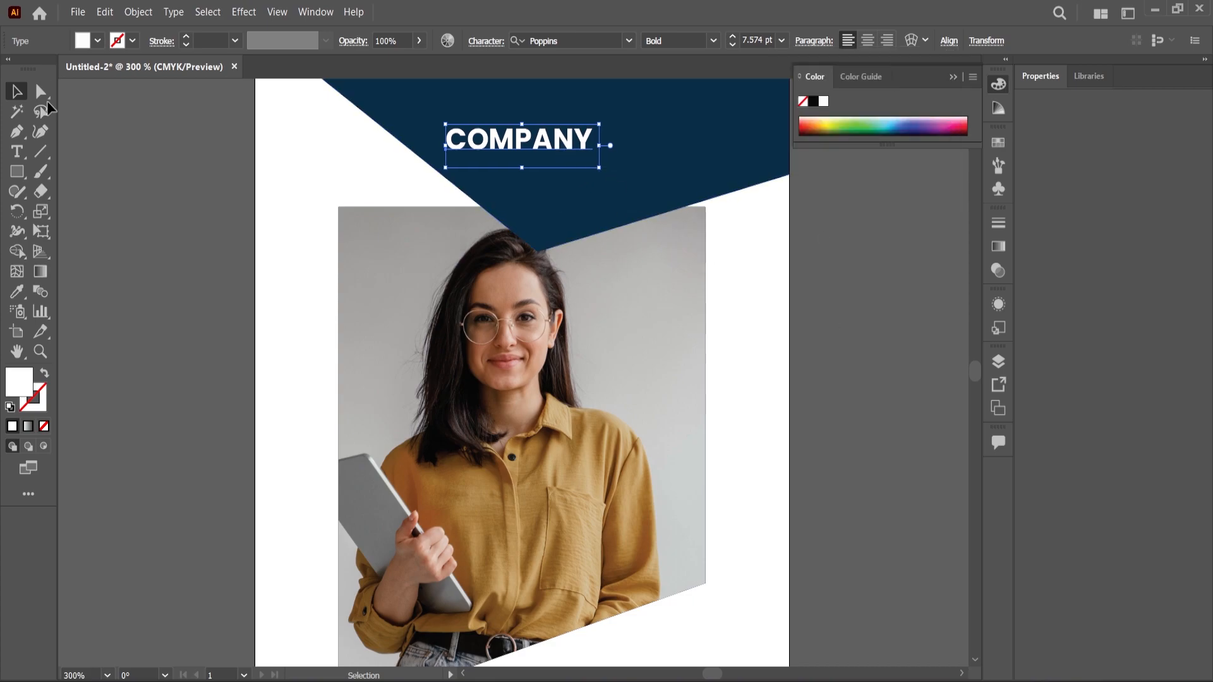
- Duplicate the COMPANY text directly below itself and change the copy's wording to NAME
{"action": "key", "text": "ctrl+plus"}
{"action": "left_click_drag", "start_coordinate": [519, 144], "coordinate": [525, 171]}
{"action": "double_click", "coordinate": [518, 175]}
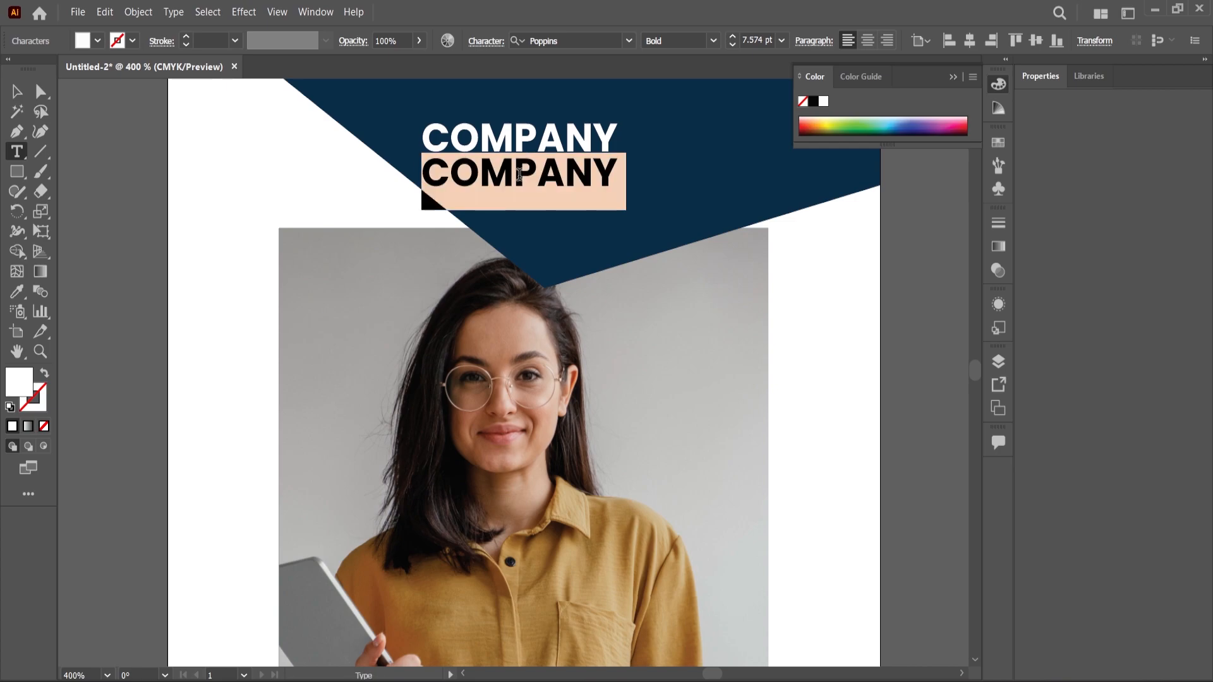
{"action": "type", "text": "na"}
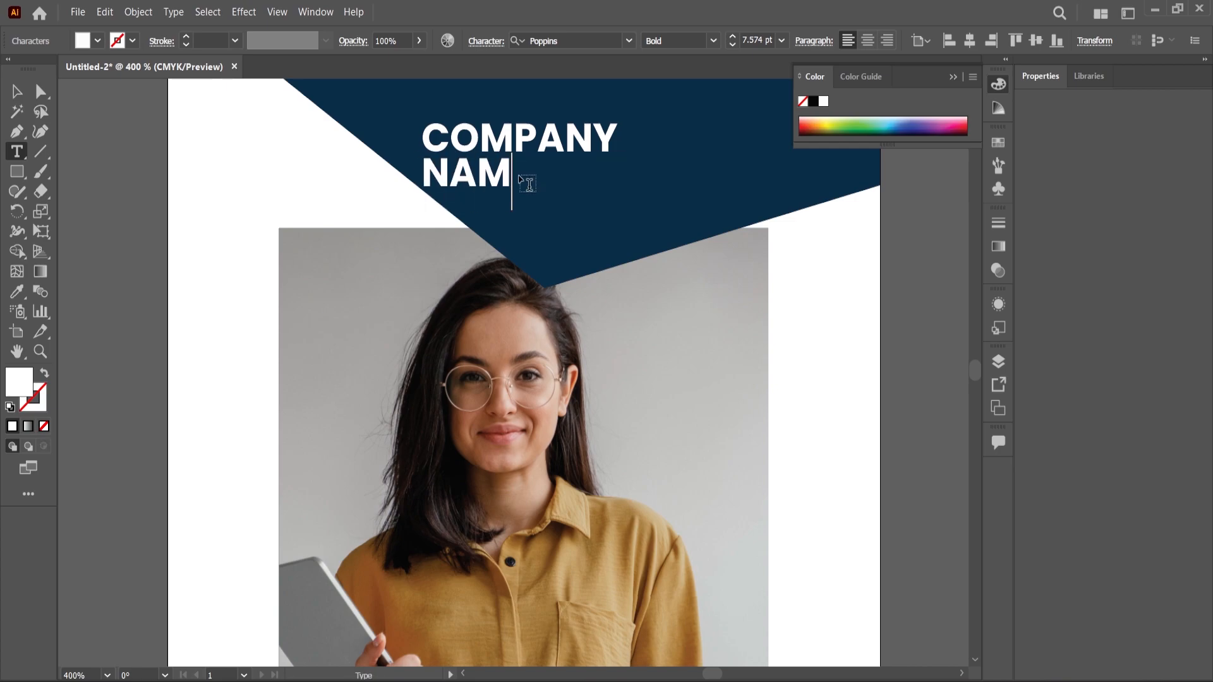
- Set the NAME text's font style to Poppins Light and deselect it
{"action": "double_click", "coordinate": [522, 183]}
{"action": "left_click", "coordinate": [717, 40]}
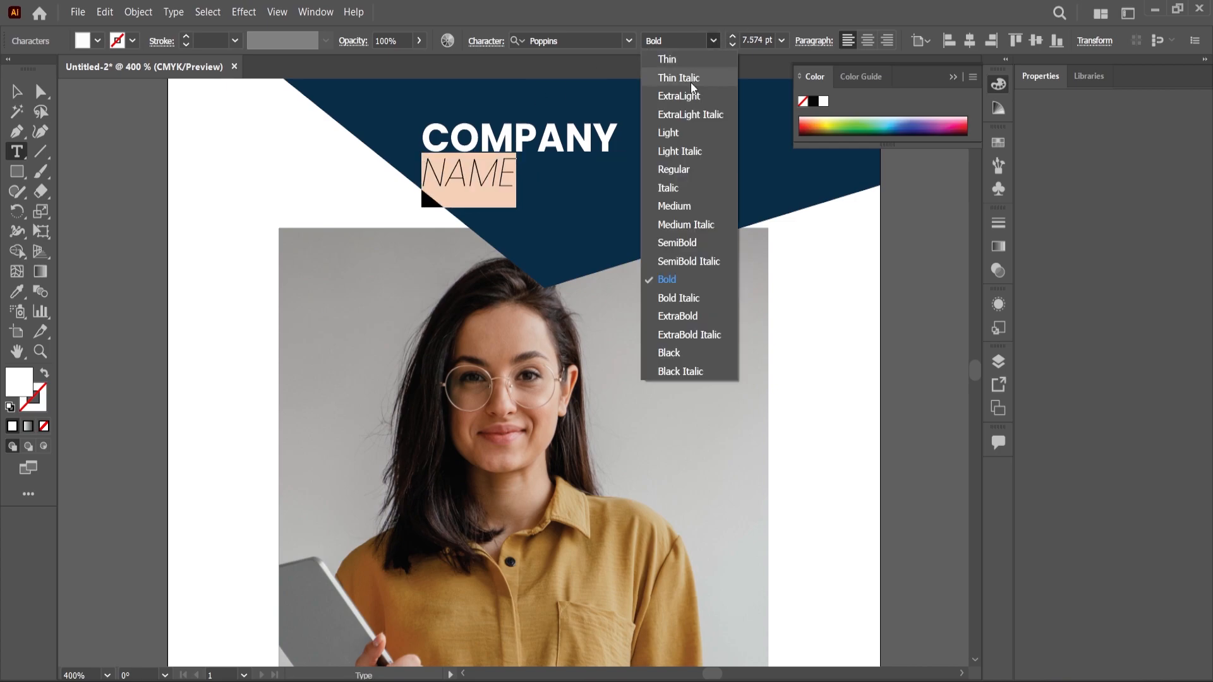
{"action": "left_click", "coordinate": [679, 134]}
{"action": "left_click", "coordinate": [17, 92]}
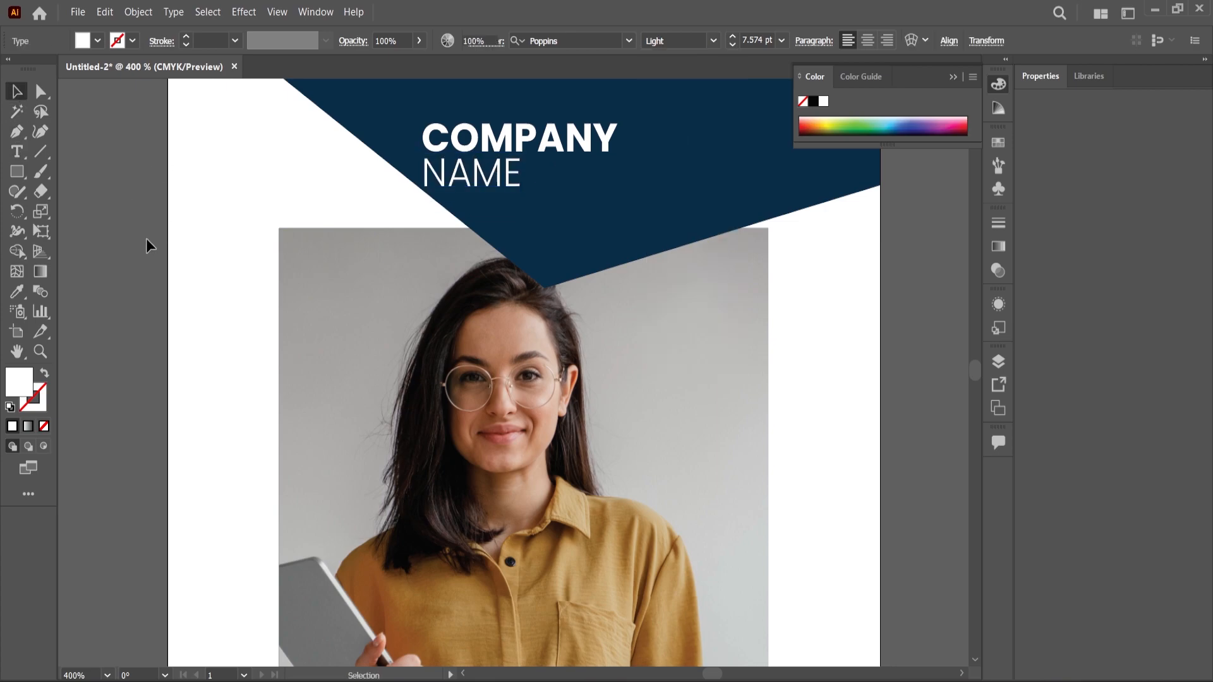
{"action": "left_click", "coordinate": [134, 245]}
- Move NAME beneath the middle of COMPANY and align the horizontal centers of both texts with each other
{"action": "scroll", "coordinate": [356, 255], "scroll_direction": "down", "scroll_amount": 3}
{"action": "scroll", "coordinate": [445, 208], "scroll_direction": "up", "scroll_amount": 2}
{"action": "left_click_drag", "start_coordinate": [383, 246], "coordinate": [411, 250]}
{"action": "left_click", "coordinate": [415, 217], "text": "shift"}
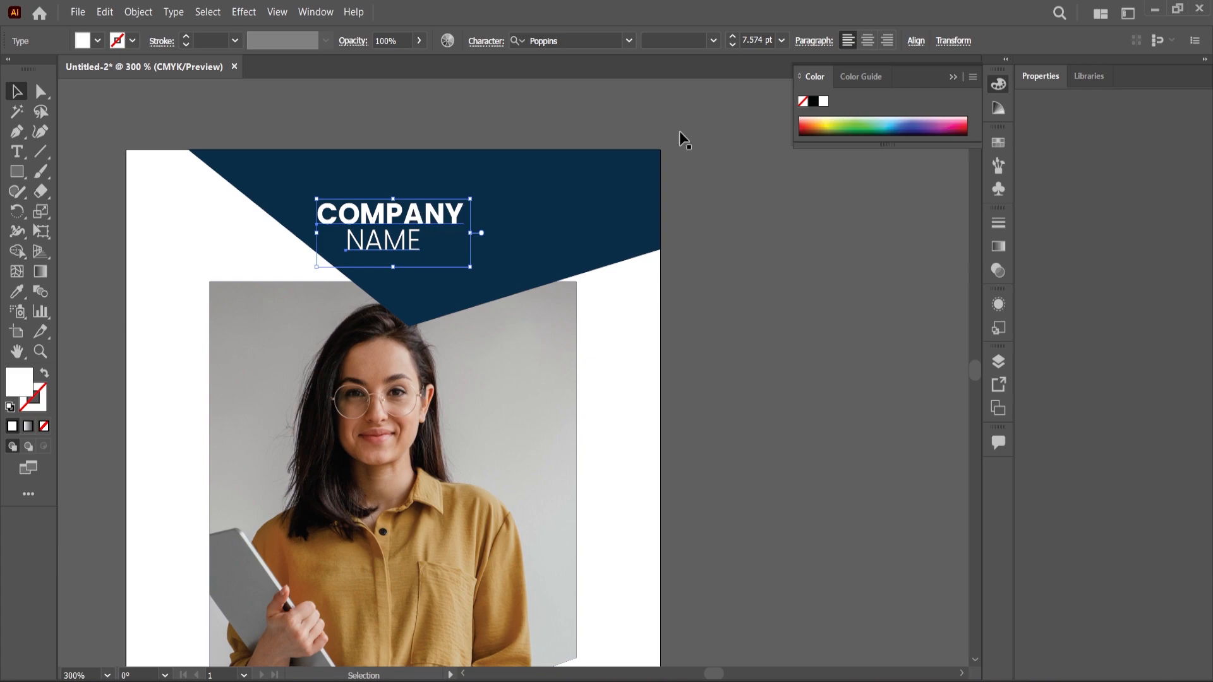
{"action": "left_click", "coordinate": [916, 41]}
{"action": "left_click", "coordinate": [782, 92]}
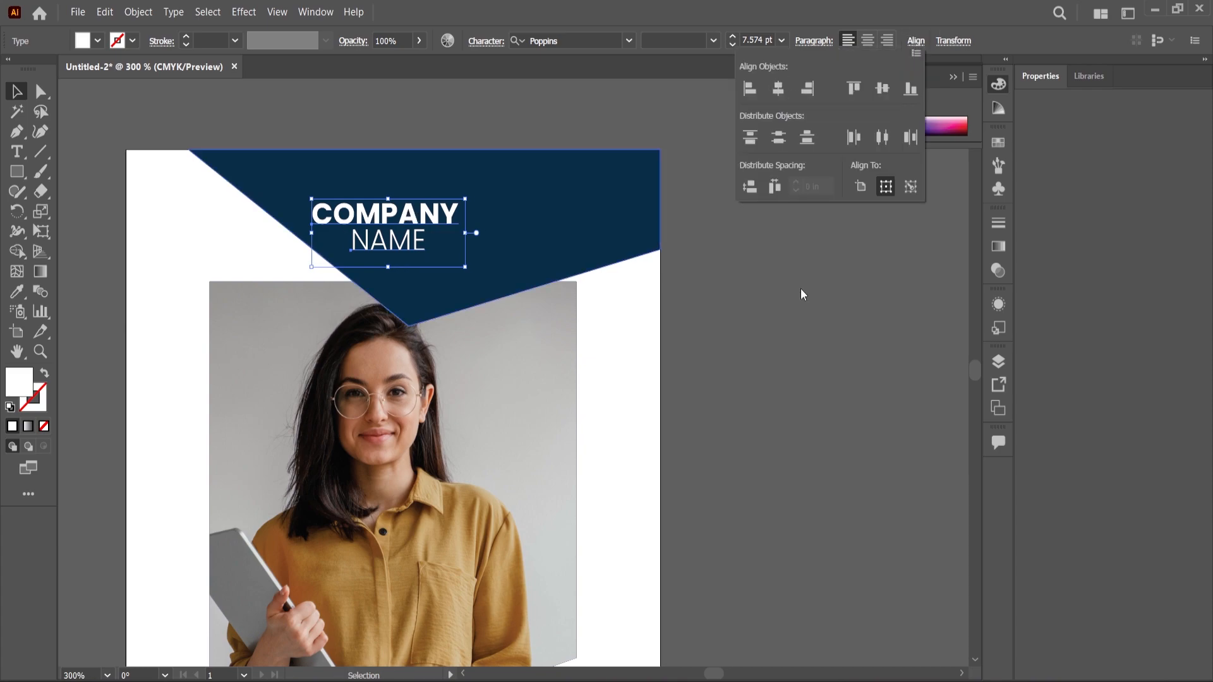
{"action": "left_click", "coordinate": [803, 316]}
{"action": "left_click", "coordinate": [766, 322]}
- Center COMPANY and NAME one after the other horizontally on the artboard
{"action": "left_click", "coordinate": [444, 216]}
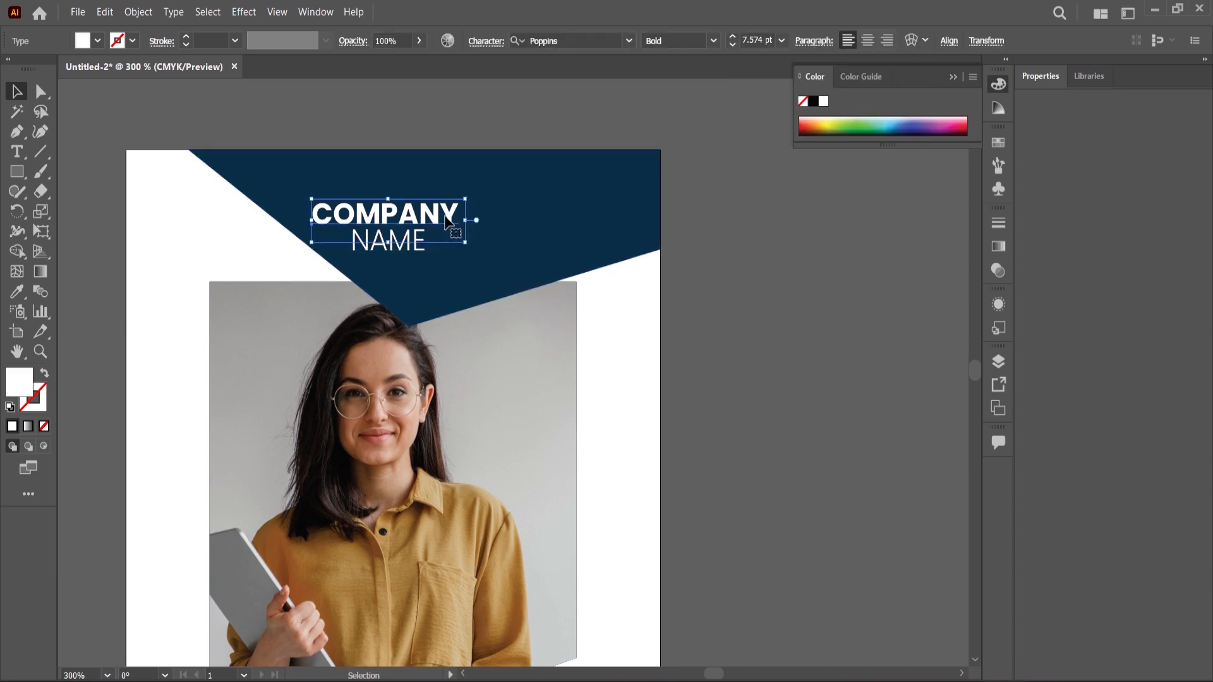
{"action": "left_click", "coordinate": [949, 40]}
{"action": "left_click", "coordinate": [812, 92]}
{"action": "left_click", "coordinate": [408, 251]}
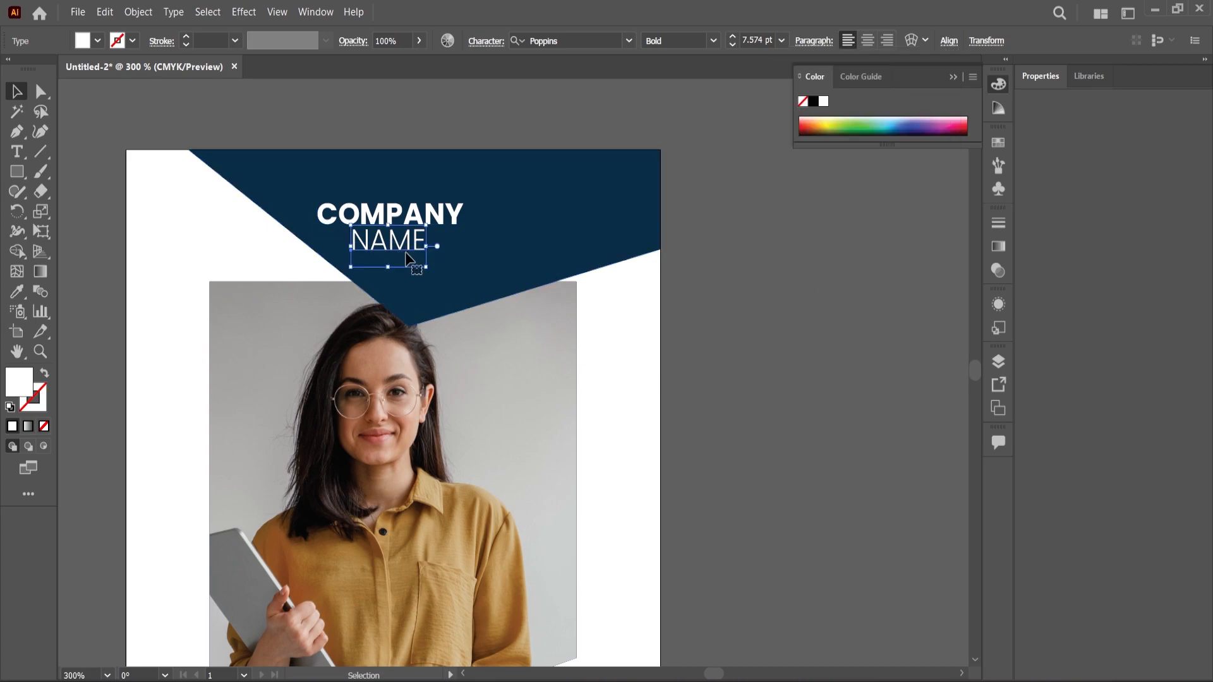
{"action": "left_click", "coordinate": [949, 41]}
{"action": "left_click", "coordinate": [812, 93]}
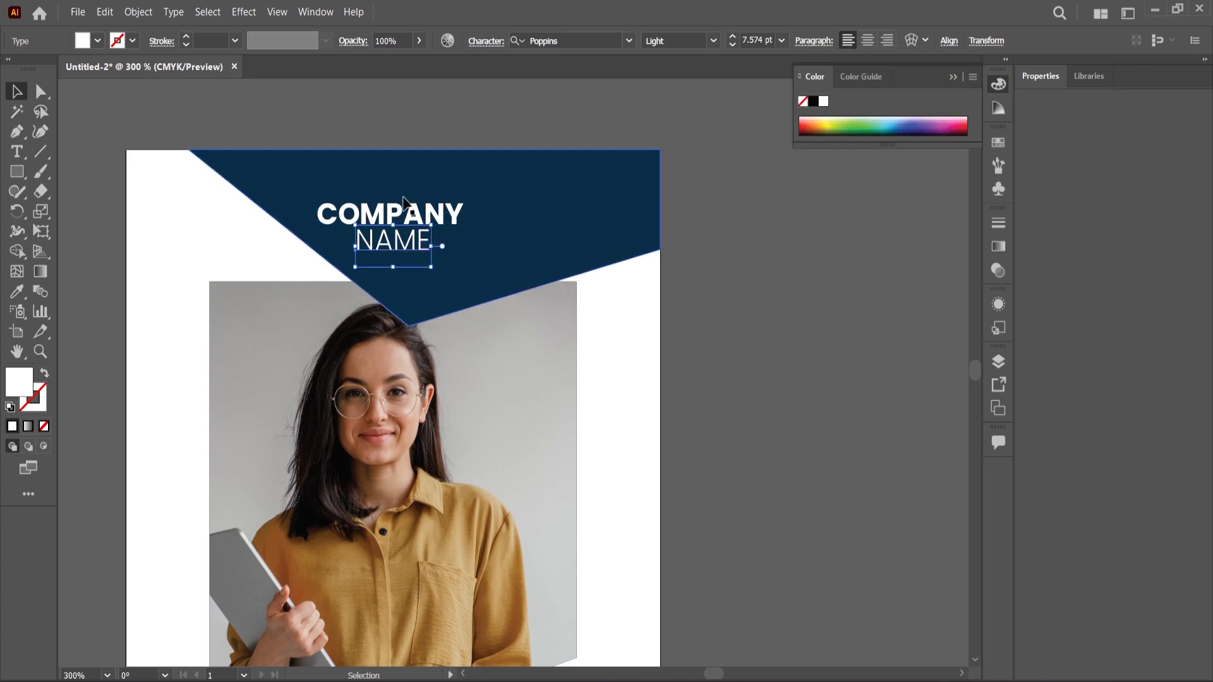
{"action": "left_click", "coordinate": [397, 216]}
{"action": "key", "text": "ctrl+shift+a"}
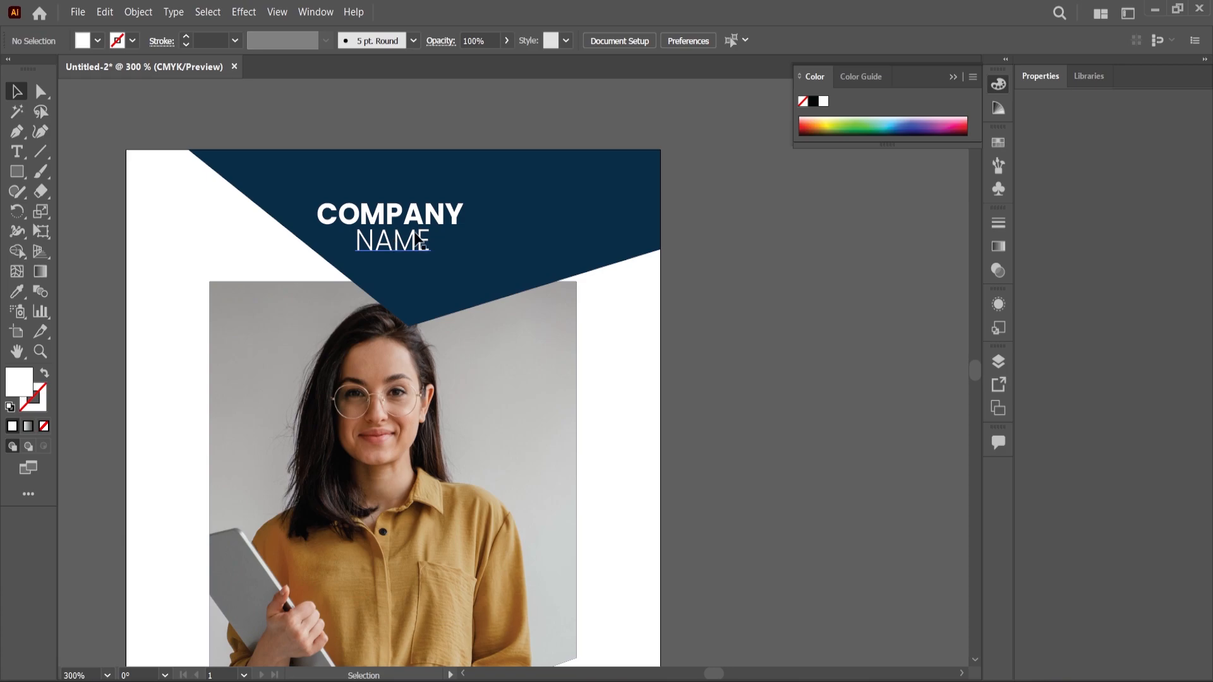
- Scale the COMPANY and NAME texts up together to about 9.3 pt
{"action": "scroll", "coordinate": [417, 233], "scroll_direction": "up", "scroll_amount": 2}
{"action": "left_click", "coordinate": [413, 242]}
{"action": "left_click", "coordinate": [449, 189], "text": "shift"}
{"action": "scroll", "coordinate": [446, 217], "scroll_direction": "down", "scroll_amount": 2}
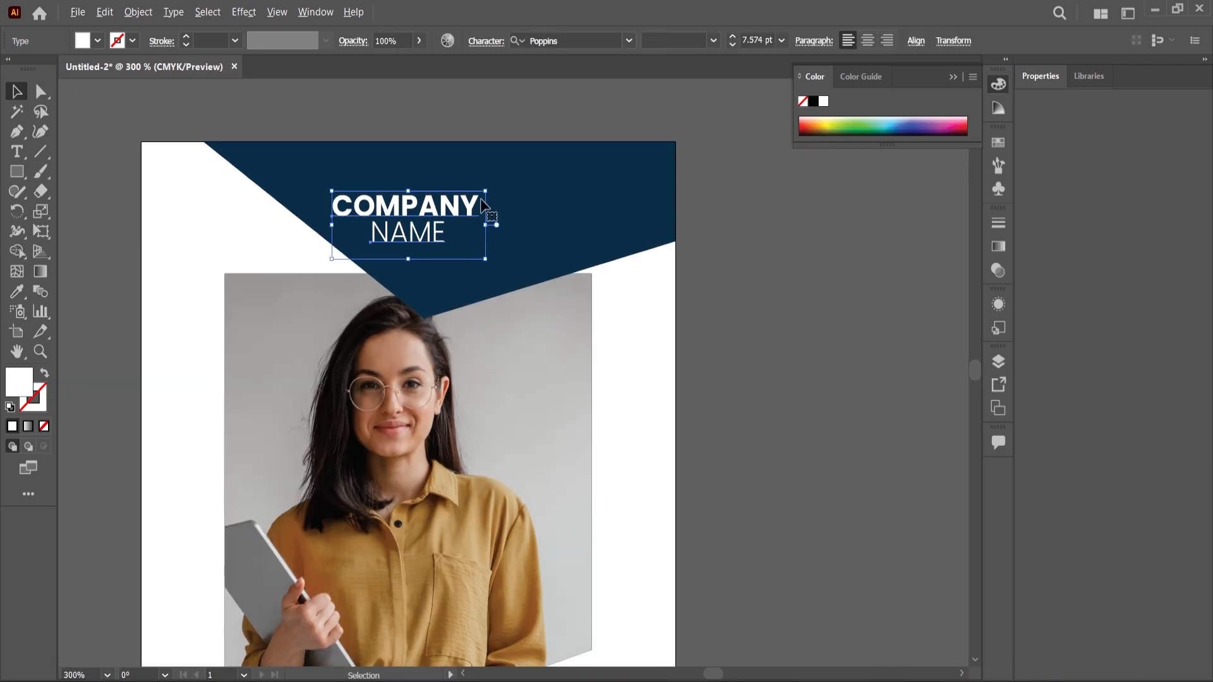
{"action": "left_click_drag", "start_coordinate": [484, 191], "coordinate": [520, 173]}
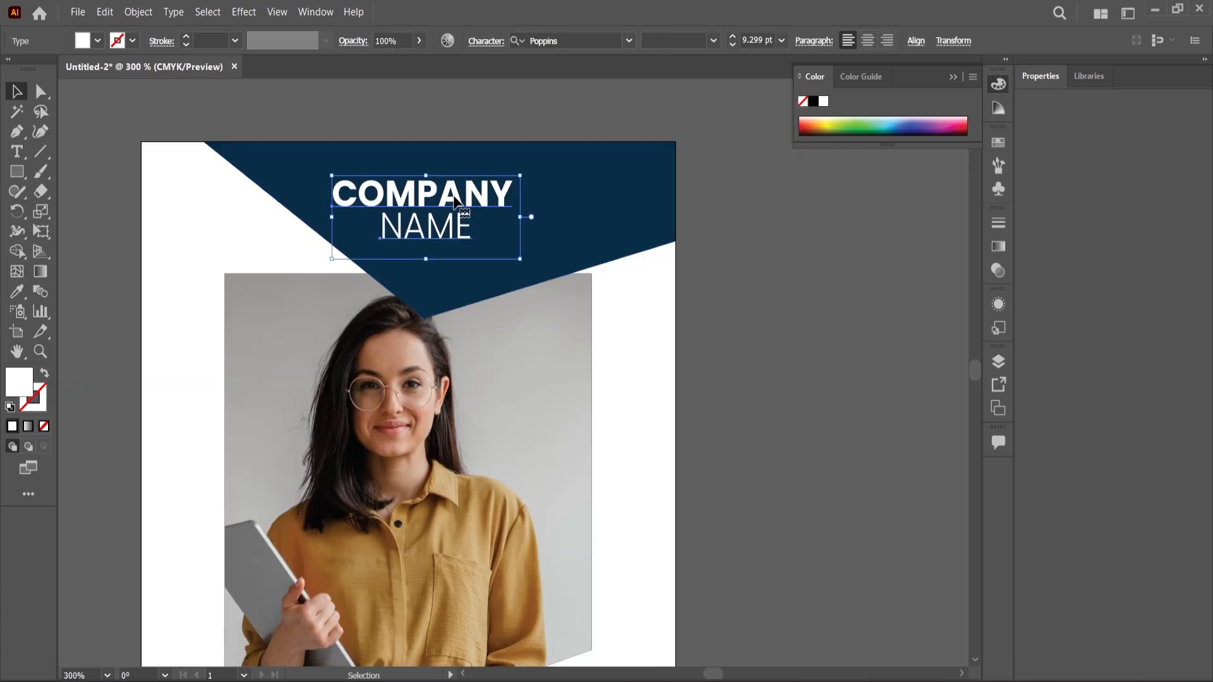
{"action": "left_click", "coordinate": [700, 256]}
- Re-center the enlarged COMPANY and NAME texts individually on the artboard's horizontal middle
{"action": "left_click", "coordinate": [422, 193]}
{"action": "left_click", "coordinate": [949, 40]}
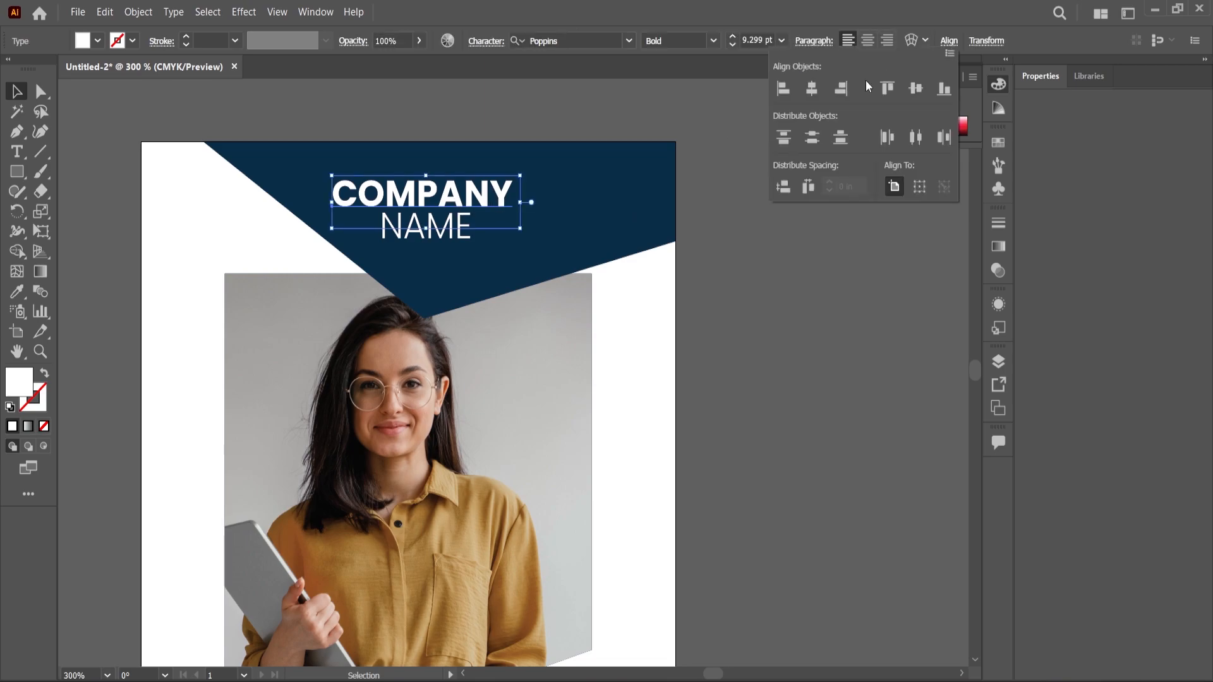
{"action": "left_click", "coordinate": [812, 89]}
{"action": "left_click", "coordinate": [461, 247]}
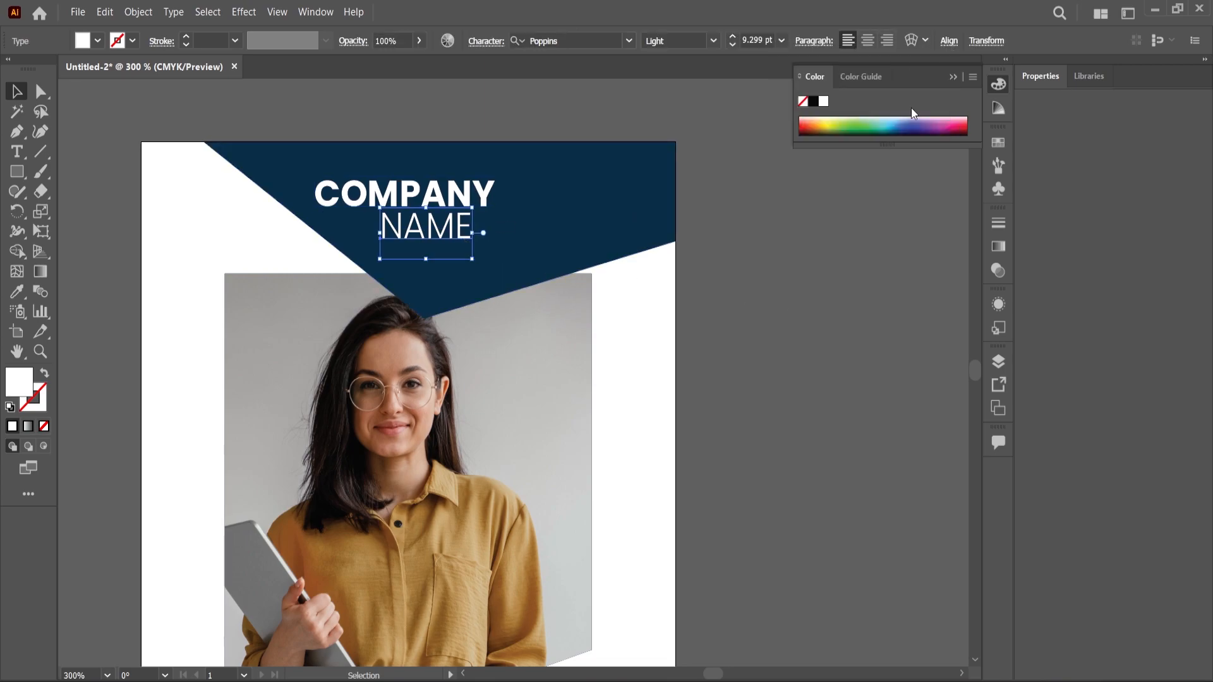
{"action": "left_click", "coordinate": [944, 43]}
{"action": "left_click", "coordinate": [812, 89]}
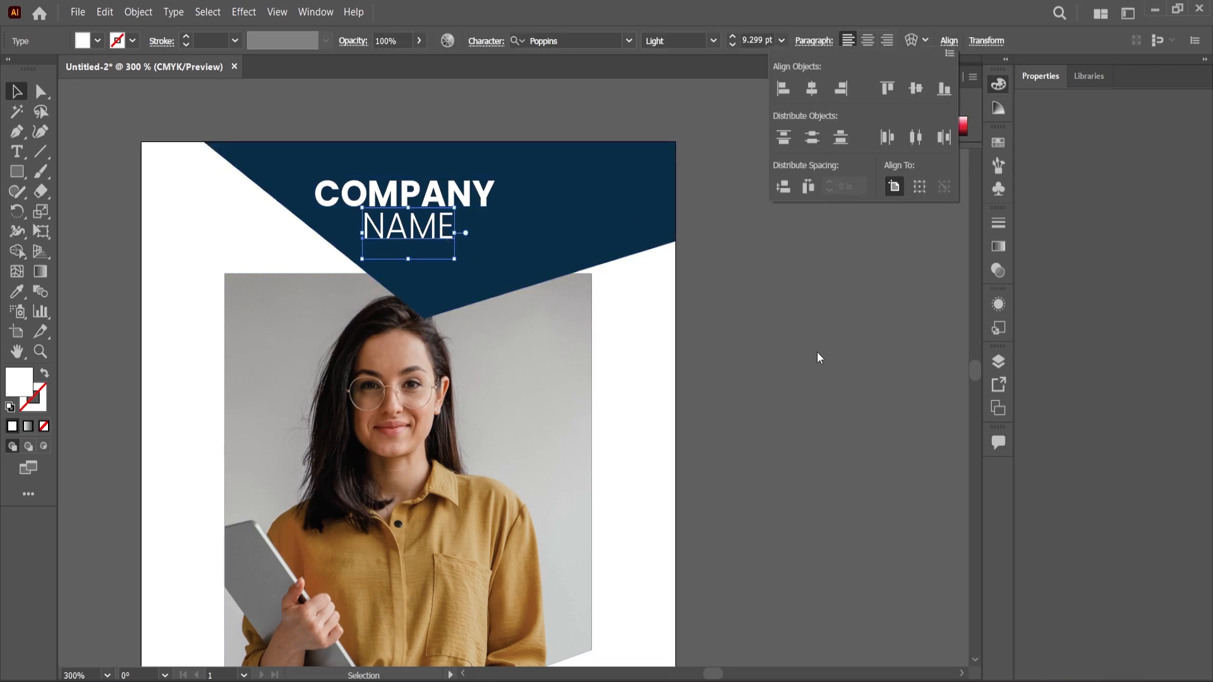
{"action": "left_click", "coordinate": [727, 299]}
- Draw a narrow upright orange rectangle beside the artboard and move it onto the card near the navy shape's diagonal edge
{"action": "scroll", "coordinate": [728, 298], "scroll_direction": "down", "scroll_amount": 2}
{"action": "left_click_drag", "start_coordinate": [153, 267], "coordinate": [187, 425]}
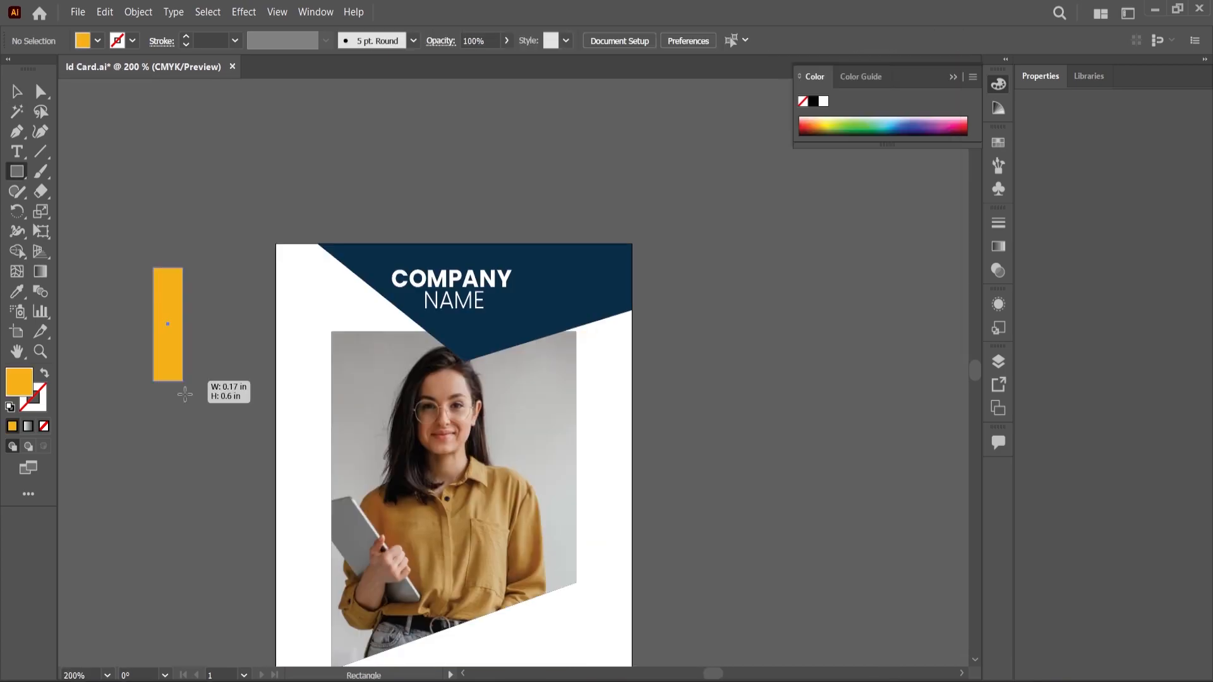
{"action": "key", "text": "v"}
{"action": "scroll", "coordinate": [166, 351], "scroll_direction": "up", "scroll_amount": 1}
{"action": "left_click_drag", "start_coordinate": [192, 342], "coordinate": [455, 306]}
- Rotate the orange rectangle parallel to the navy shape's diagonal edge and fine-tune its size and angle
{"action": "left_click_drag", "start_coordinate": [473, 238], "coordinate": [409, 272]}
{"action": "scroll", "coordinate": [488, 356], "scroll_direction": "up", "scroll_amount": 2}
{"action": "left_click_drag", "start_coordinate": [487, 352], "coordinate": [530, 302]}
{"action": "scroll", "coordinate": [603, 325], "scroll_direction": "up", "scroll_amount": 2, "text": "alt"}
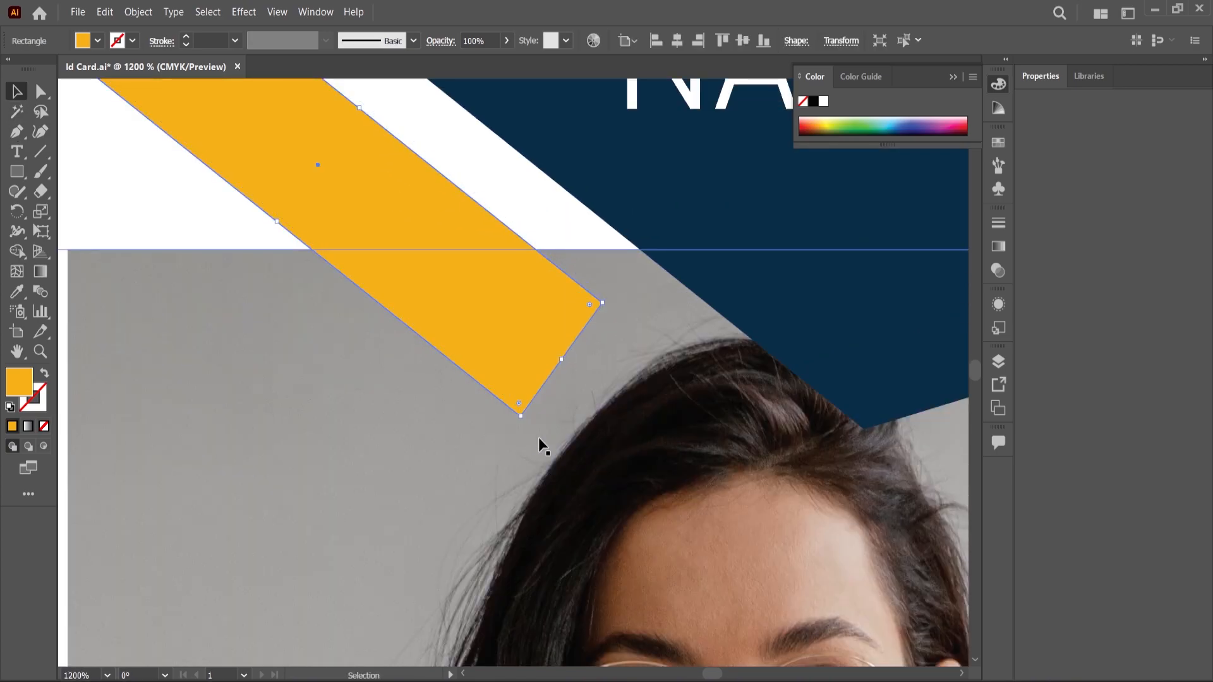
{"action": "left_click_drag", "start_coordinate": [527, 423], "coordinate": [523, 414]}
{"action": "scroll", "coordinate": [524, 437], "scroll_direction": "down", "scroll_amount": 4, "text": "alt"}
{"action": "scroll", "coordinate": [631, 464], "scroll_direction": "up", "scroll_amount": 2, "text": "alt"}
{"action": "left_click_drag", "start_coordinate": [628, 444], "coordinate": [626, 444]}
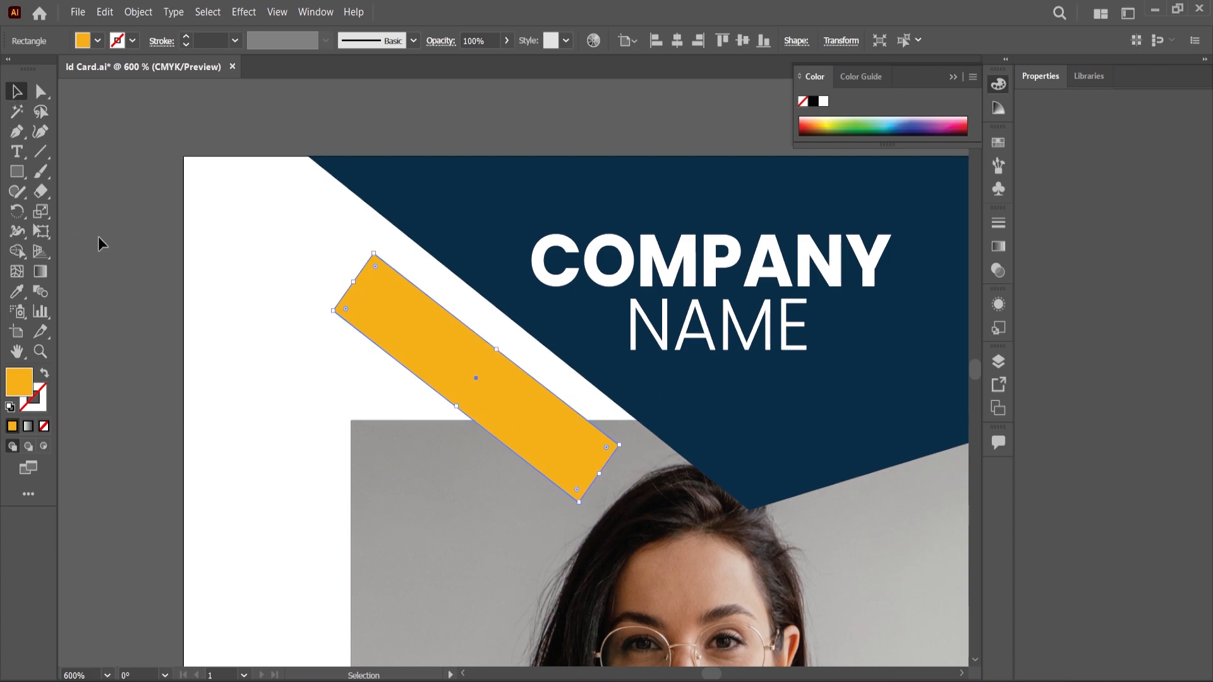
- Duplicate the diagonal orange bar, rotate the copy to horizontal and place it at the bar's lower end
{"action": "scroll", "coordinate": [433, 401], "scroll_direction": "down", "scroll_amount": 3, "text": "alt"}
{"action": "scroll", "coordinate": [433, 388], "scroll_direction": "up", "scroll_amount": 2, "text": "alt"}
{"action": "left_click_drag", "start_coordinate": [434, 387], "coordinate": [500, 474]}
{"action": "left_click_drag", "start_coordinate": [582, 491], "coordinate": [576, 405]}
{"action": "left_click_drag", "start_coordinate": [477, 441], "coordinate": [568, 402]}
- Scale both orange bars down together and reposition them beside the navy shape's diagonal edge
{"action": "scroll", "coordinate": [595, 376], "scroll_direction": "up", "scroll_amount": 2, "text": "alt"}
{"action": "left_click", "coordinate": [270, 369], "text": "shift"}
{"action": "left_click_drag", "start_coordinate": [748, 496], "coordinate": [614, 437], "text": "shift"}
{"action": "scroll", "coordinate": [626, 480], "scroll_direction": "down", "scroll_amount": 3, "text": "alt"}
{"action": "scroll", "coordinate": [486, 430], "scroll_direction": "up", "scroll_amount": 2, "text": "alt"}
{"action": "left_click_drag", "start_coordinate": [481, 452], "coordinate": [520, 465]}
{"action": "left_click", "coordinate": [104, 417]}
- Fine-tune the horizontal orange bar so that its end meets the diagonal bar's lower corners precisely
{"action": "scroll", "coordinate": [622, 486], "scroll_direction": "up", "scroll_amount": 2, "text": "alt"}
{"action": "left_click_drag", "start_coordinate": [664, 527], "coordinate": [690, 530]}
{"action": "scroll", "coordinate": [691, 530], "scroll_direction": "down", "scroll_amount": 2, "text": "alt"}
{"action": "scroll", "coordinate": [875, 578], "scroll_direction": "up", "scroll_amount": 2, "text": "alt"}
{"action": "left_click_drag", "start_coordinate": [879, 580], "coordinate": [866, 567]}
{"action": "scroll", "coordinate": [391, 533], "scroll_direction": "up", "scroll_amount": 1, "text": "alt"}
{"action": "left_click_drag", "start_coordinate": [396, 538], "coordinate": [396, 550]}
{"action": "scroll", "coordinate": [592, 472], "scroll_direction": "down", "scroll_amount": 4, "text": "alt"}
- Merge the diagonal and horizontal orange bars into one bent shape with the Shape Builder tool
{"action": "scroll", "coordinate": [600, 481], "scroll_direction": "down", "scroll_amount": 3}
{"action": "scroll", "coordinate": [475, 424], "scroll_direction": "up", "scroll_amount": 4}
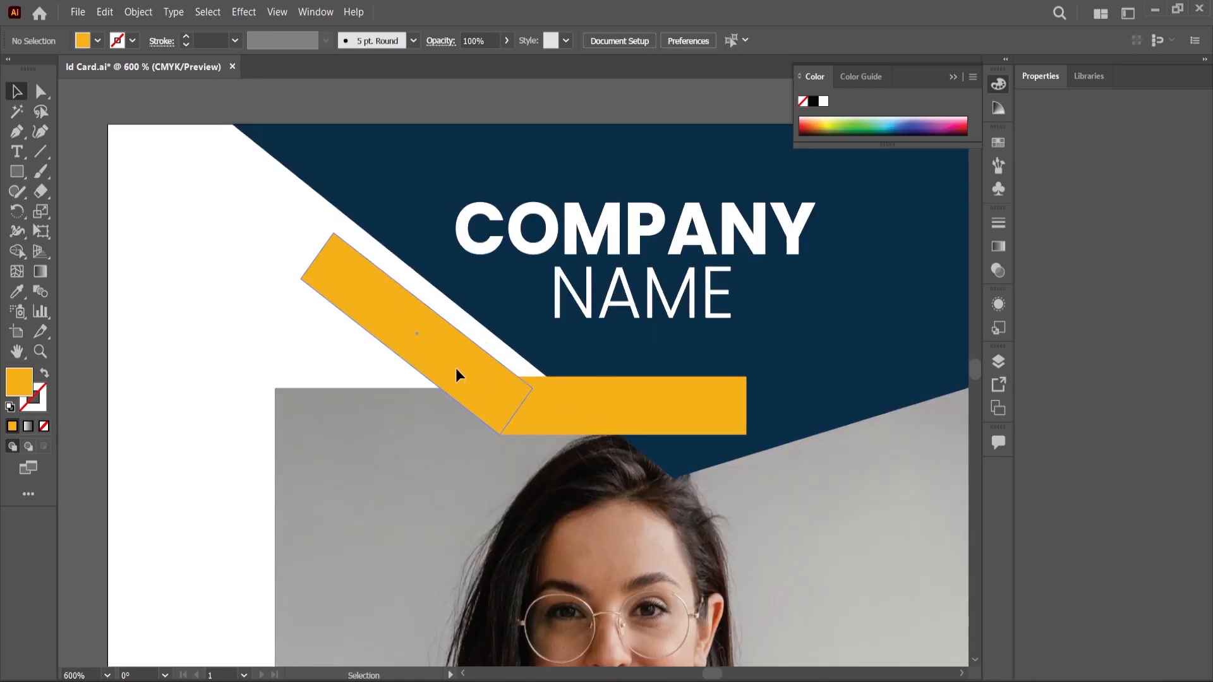
{"action": "left_click", "coordinate": [456, 368], "text": "shift"}
{"action": "left_click", "coordinate": [17, 251]}
{"action": "mouse_move", "coordinate": [556, 376]}
{"action": "left_mouse_down"}
{"action": "mouse_move", "coordinate": [483, 390]}
{"action": "mouse_move", "coordinate": [531, 407]}
{"action": "left_mouse_up"}
{"action": "left_click", "coordinate": [17, 92]}
- Scale the merged orange shape down and move it against the navy diagonal edge below the company name
{"action": "left_click_drag", "start_coordinate": [748, 237], "coordinate": [628, 286]}
{"action": "left_click_drag", "start_coordinate": [522, 398], "coordinate": [588, 389]}
{"action": "left_click_drag", "start_coordinate": [698, 273], "coordinate": [660, 293]}
{"action": "left_click_drag", "start_coordinate": [594, 399], "coordinate": [609, 389]}
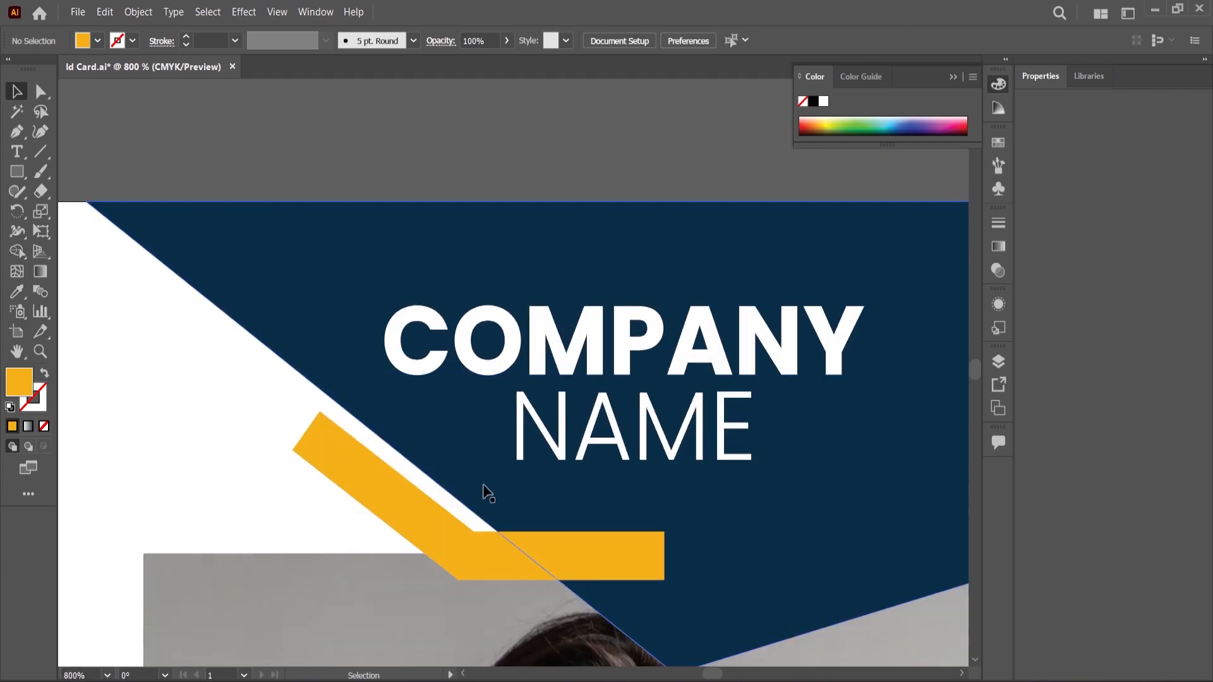
{"action": "left_click_drag", "start_coordinate": [445, 519], "coordinate": [392, 470]}
{"action": "scroll", "coordinate": [379, 469], "scroll_direction": "down", "scroll_amount": 2}
{"action": "left_click", "coordinate": [355, 473]}
{"action": "scroll", "coordinate": [669, 393], "scroll_direction": "down", "scroll_amount": 4}
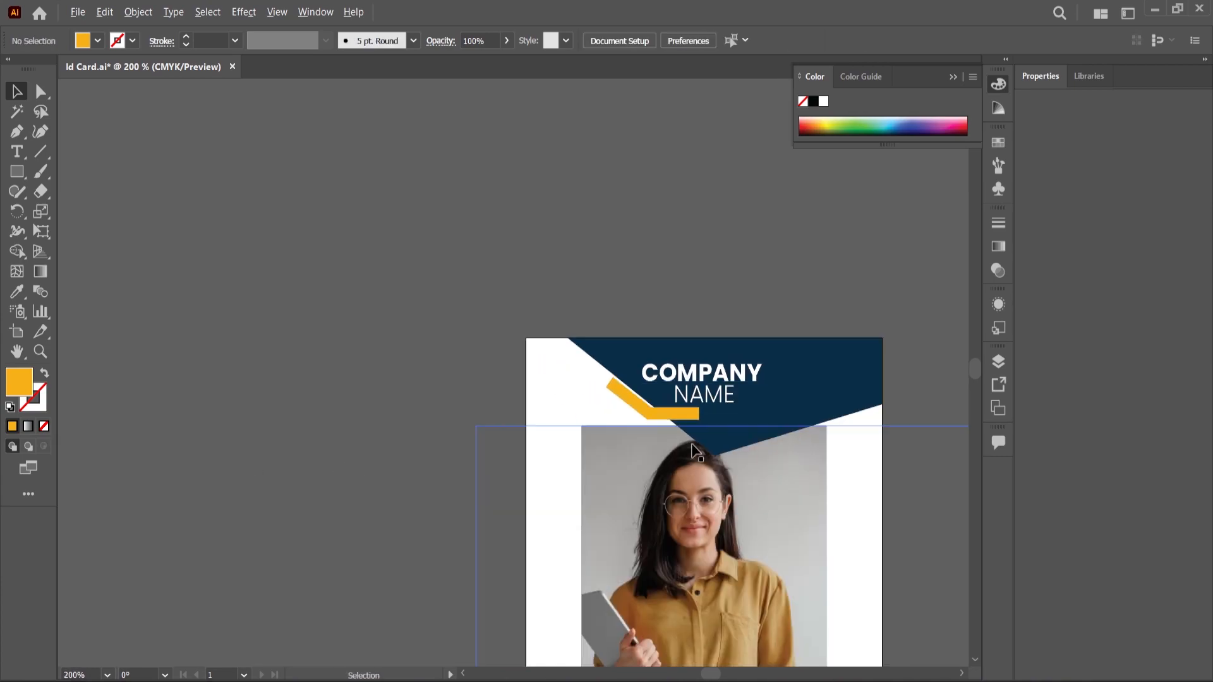
- Enlarge the bent orange shape slightly, nudge it into place along the navy edge and deselect it
{"action": "scroll", "coordinate": [618, 436], "scroll_direction": "up", "scroll_amount": 3}
{"action": "left_click", "coordinate": [516, 313]}
{"action": "left_click_drag", "start_coordinate": [571, 325], "coordinate": [593, 335]}
{"action": "scroll", "coordinate": [531, 331], "scroll_direction": "up", "scroll_amount": 2}
{"action": "left_click_drag", "start_coordinate": [495, 323], "coordinate": [498, 327]}
{"action": "scroll", "coordinate": [597, 330], "scroll_direction": "down", "scroll_amount": 4}
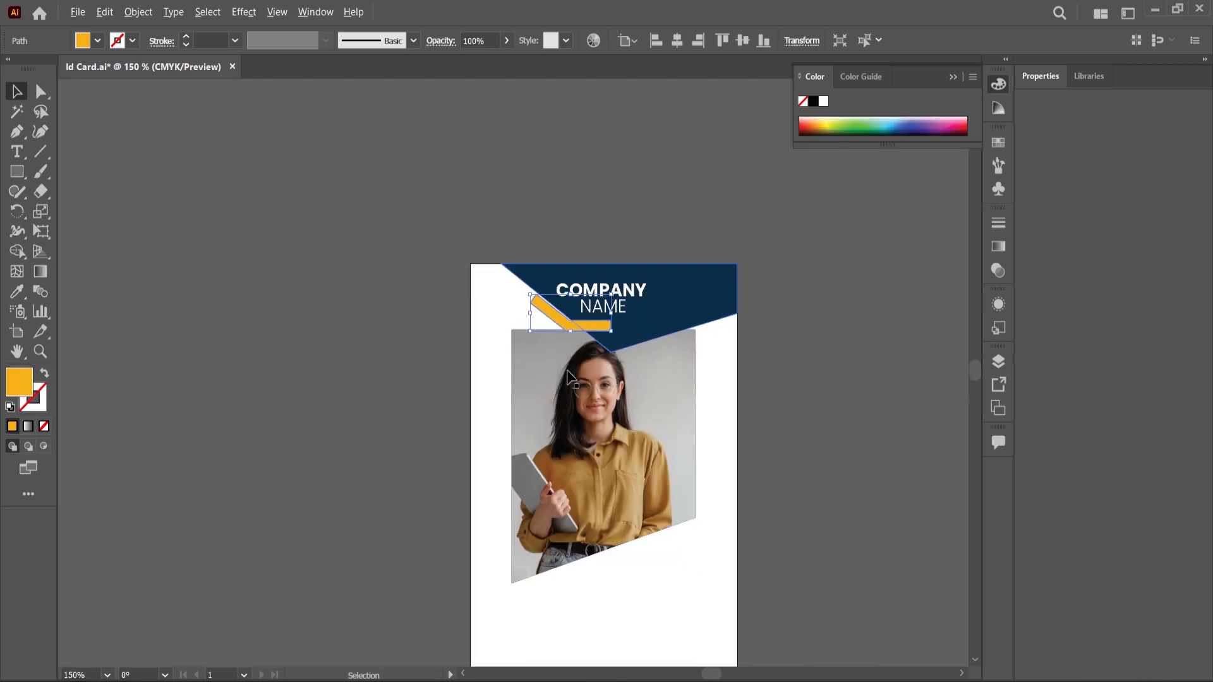
{"action": "key", "text": "ctrl+shift+a"}
{"action": "scroll", "coordinate": [634, 355], "scroll_direction": "down", "scroll_amount": 1}
{"action": "scroll", "coordinate": [809, 424], "scroll_direction": "down", "scroll_amount": 1}
{"action": "scroll", "coordinate": [700, 460], "scroll_direction": "up", "scroll_amount": 2}
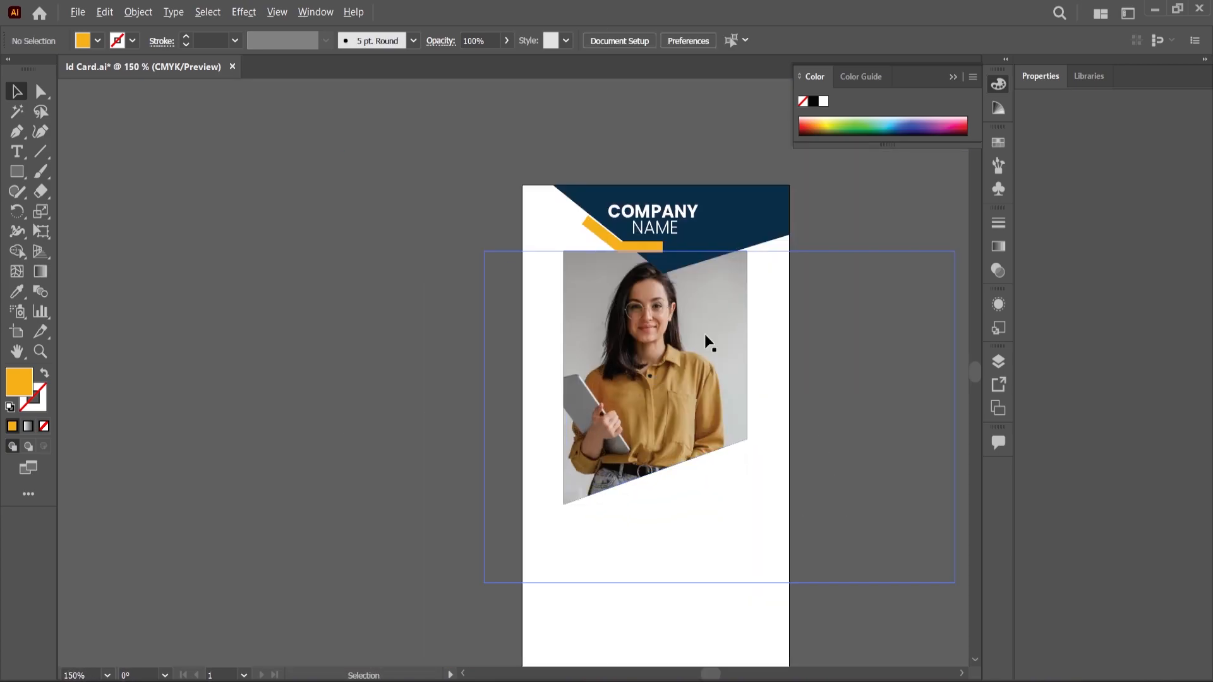
- Take the employee's full name from the Content text file and add it as a text line below the portrait
{"action": "scroll", "coordinate": [710, 331], "scroll_direction": "down", "scroll_amount": 1}
{"action": "key", "text": "alt+Tab"}
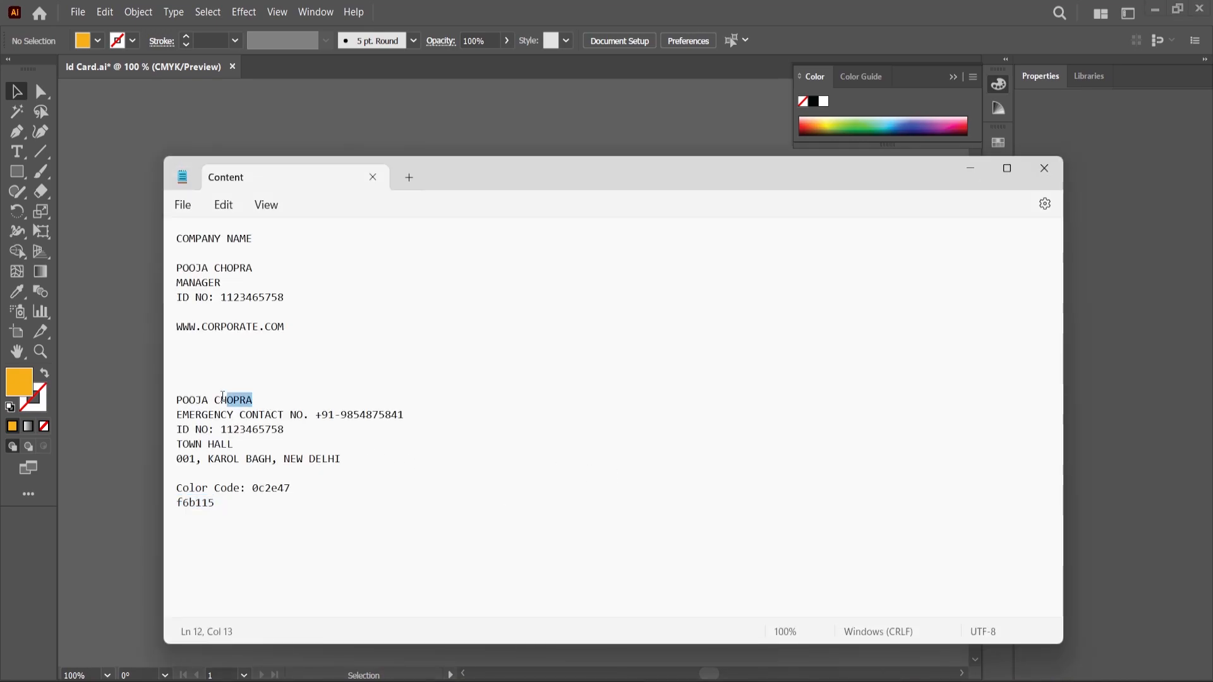
{"action": "left_click", "coordinate": [971, 169]}
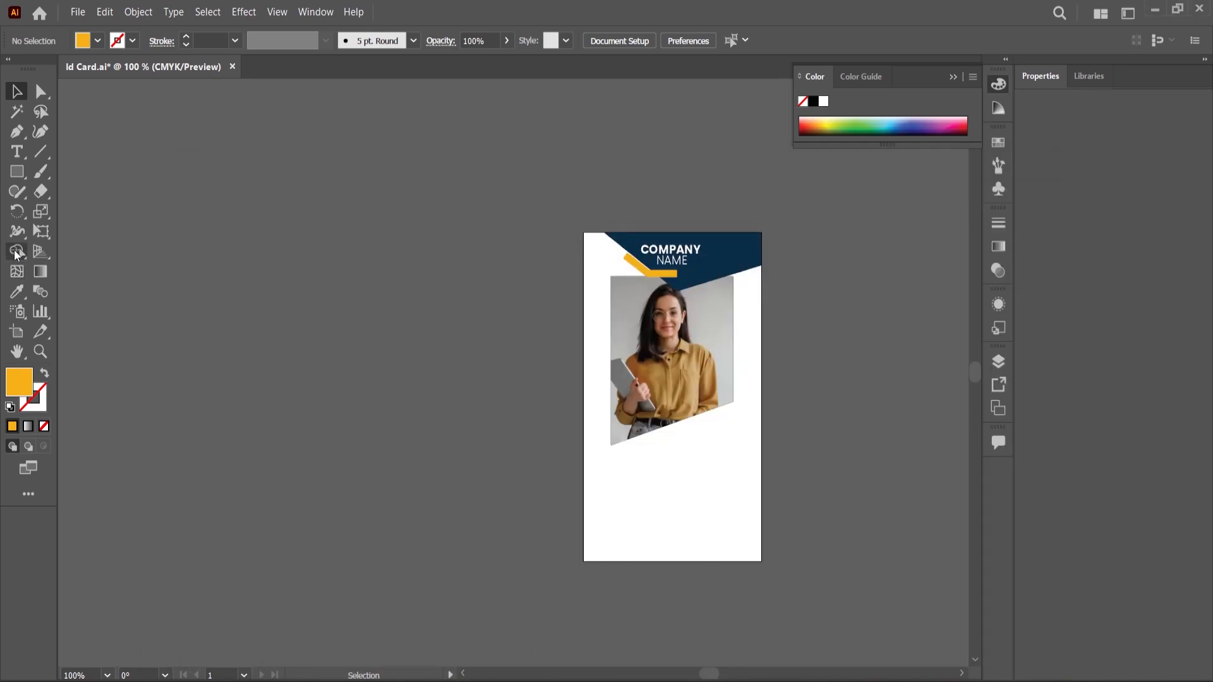
{"action": "left_click", "coordinate": [16, 152]}
{"action": "scroll", "coordinate": [663, 510], "scroll_direction": "up", "scroll_amount": 2}
{"action": "left_click", "coordinate": [643, 462]}
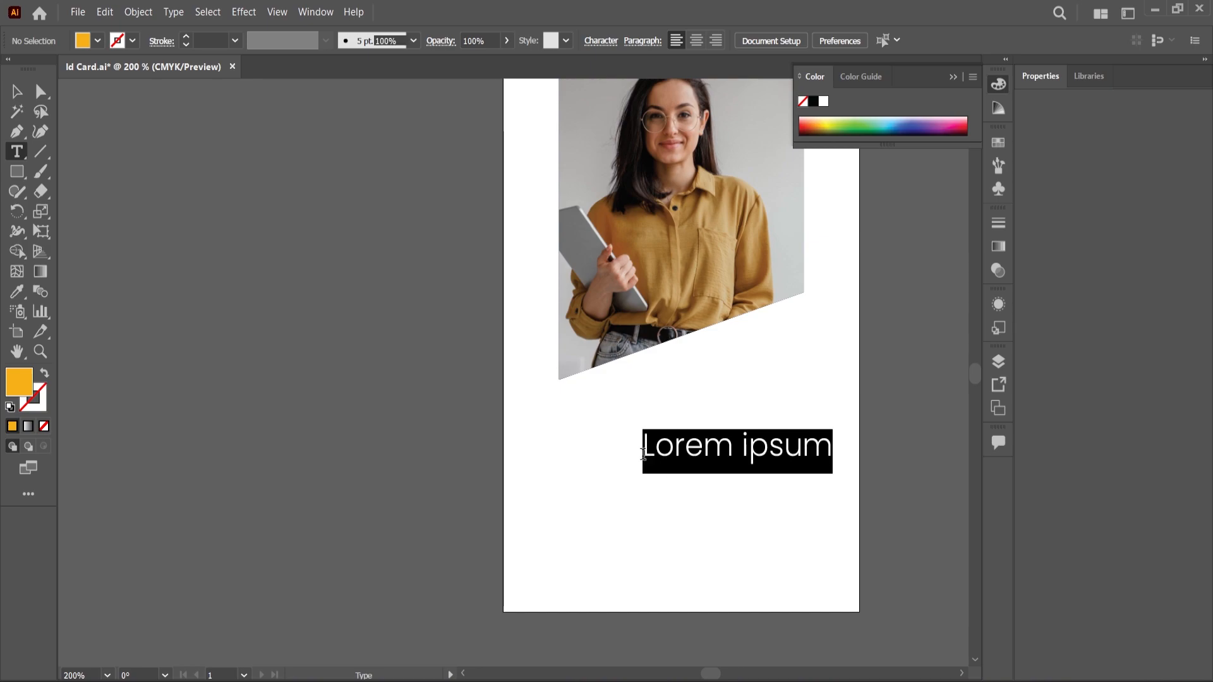
{"action": "type", "text": "POOJA CHOPRA"}
- Color the employee name with the navy sampled from the corner shape and set it to Poppins ExtraBold
{"action": "key", "text": "ctrl+a"}
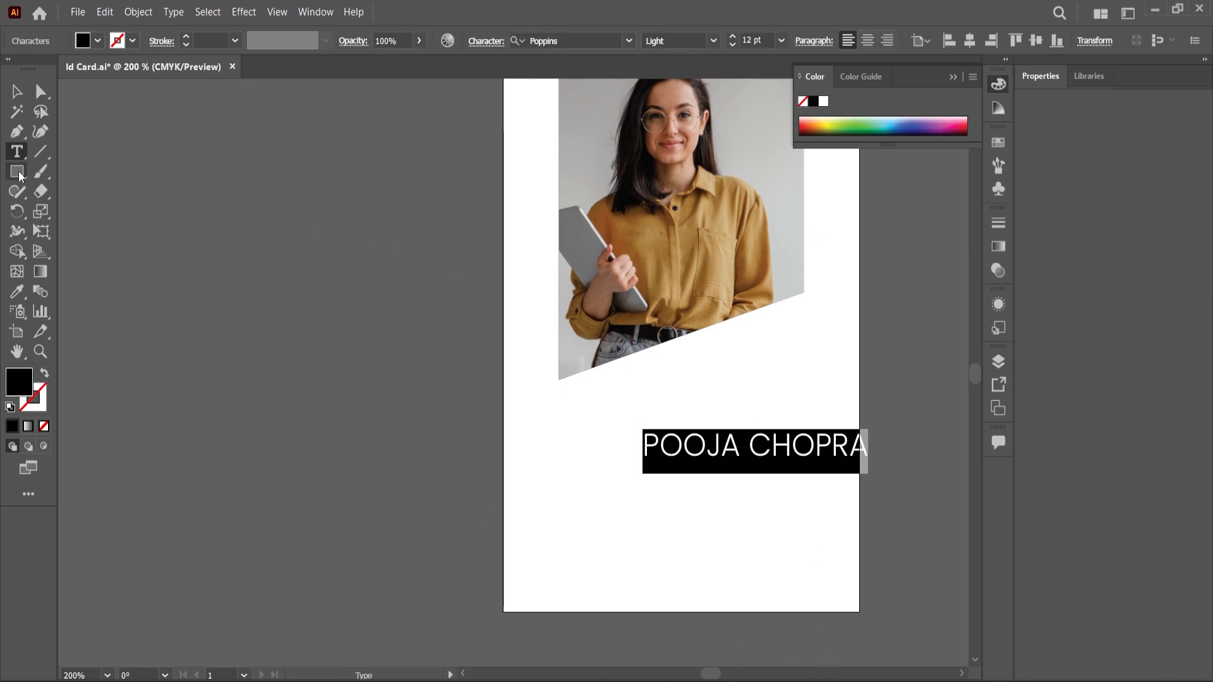
{"action": "left_click", "coordinate": [17, 295]}
{"action": "scroll", "coordinate": [335, 367], "scroll_direction": "down", "scroll_amount": 2}
{"action": "scroll", "coordinate": [514, 232], "scroll_direction": "up", "scroll_amount": 1}
{"action": "left_click", "coordinate": [579, 179]}
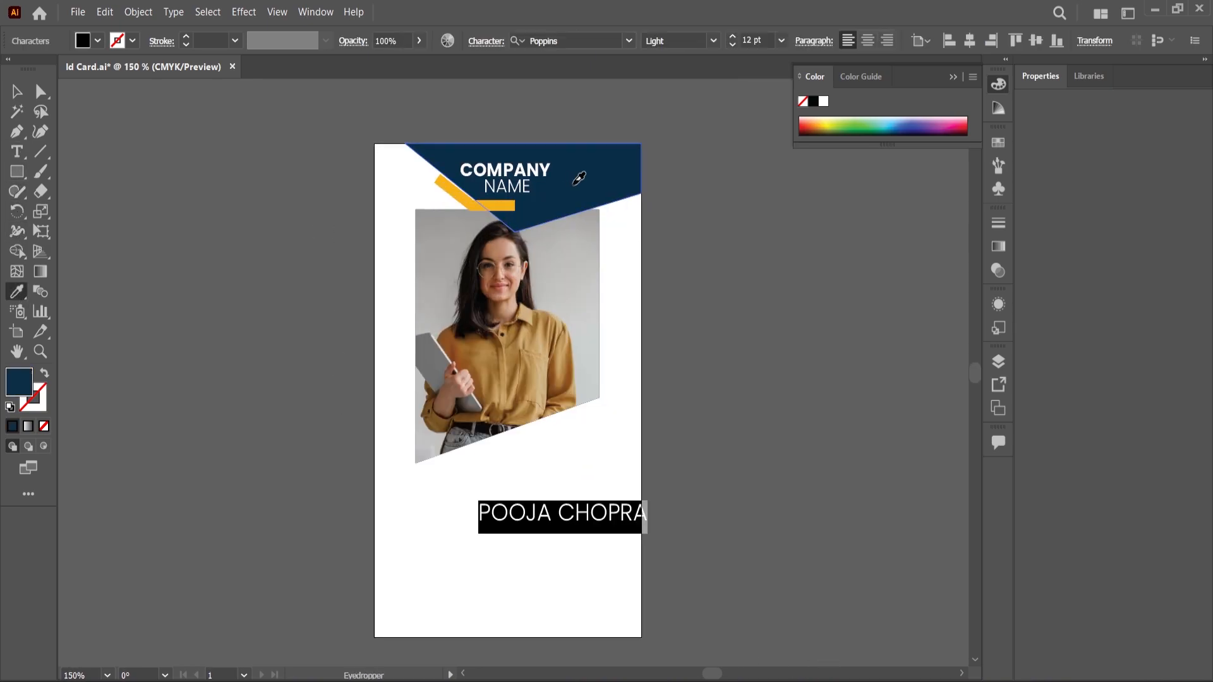
{"action": "left_click", "coordinate": [713, 40]}
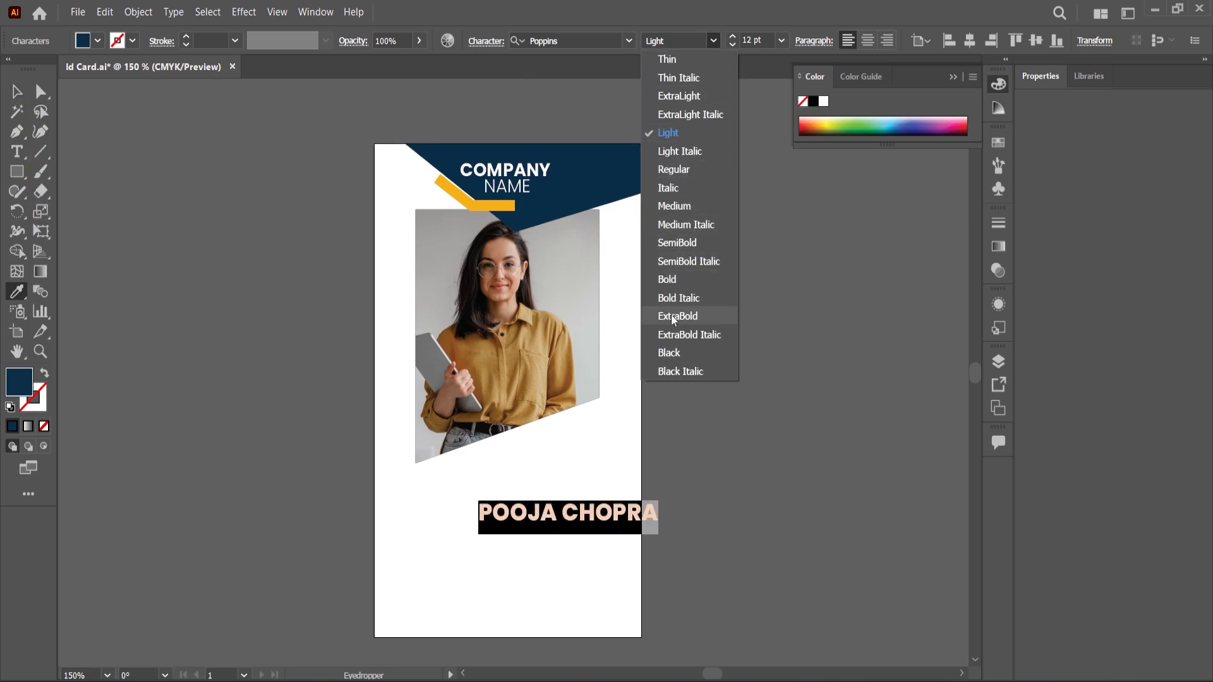
{"action": "left_click", "coordinate": [671, 315]}
- Center the employee name horizontally on the artboard and nudge it slightly up toward the portrait
{"action": "left_click", "coordinate": [17, 93]}
{"action": "left_click", "coordinate": [949, 40]}
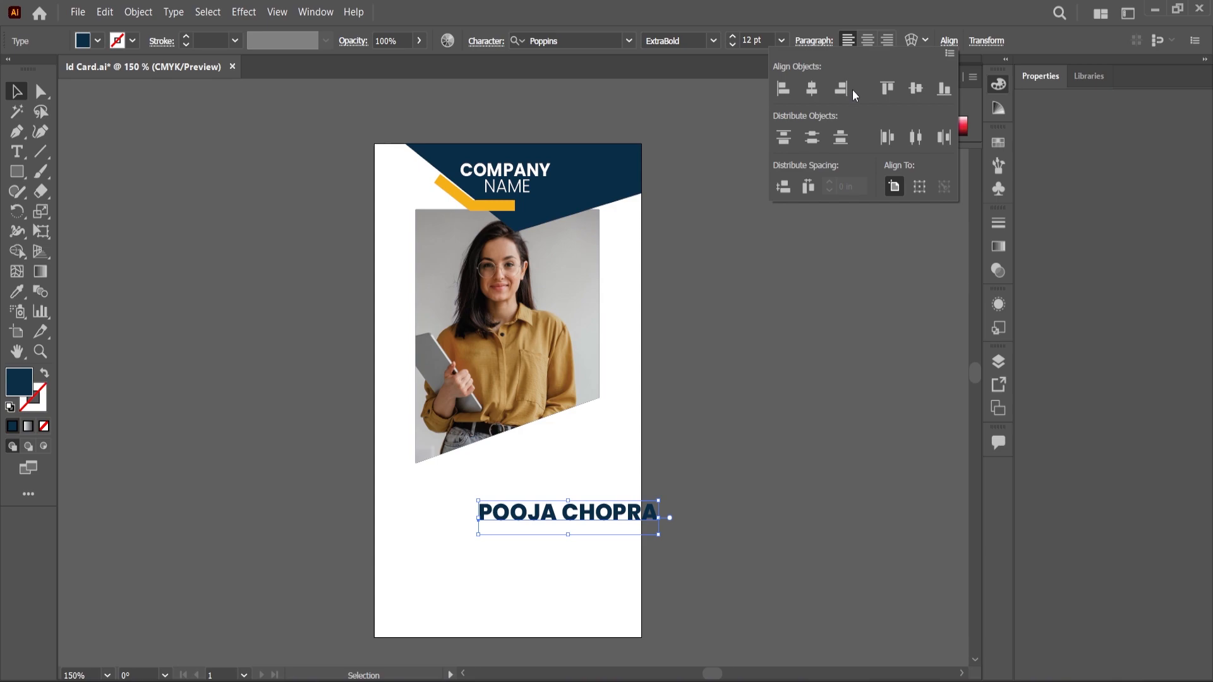
{"action": "left_click", "coordinate": [815, 109]}
{"action": "scroll", "coordinate": [536, 528], "scroll_direction": "up", "scroll_amount": 2}
{"action": "left_click_drag", "start_coordinate": [539, 509], "coordinate": [540, 496]}
{"action": "scroll", "coordinate": [591, 373], "scroll_direction": "down", "scroll_amount": 2}
{"action": "left_click", "coordinate": [667, 471]}
{"action": "scroll", "coordinate": [623, 447], "scroll_direction": "up", "scroll_amount": 1}
{"action": "left_click", "coordinate": [618, 436]}
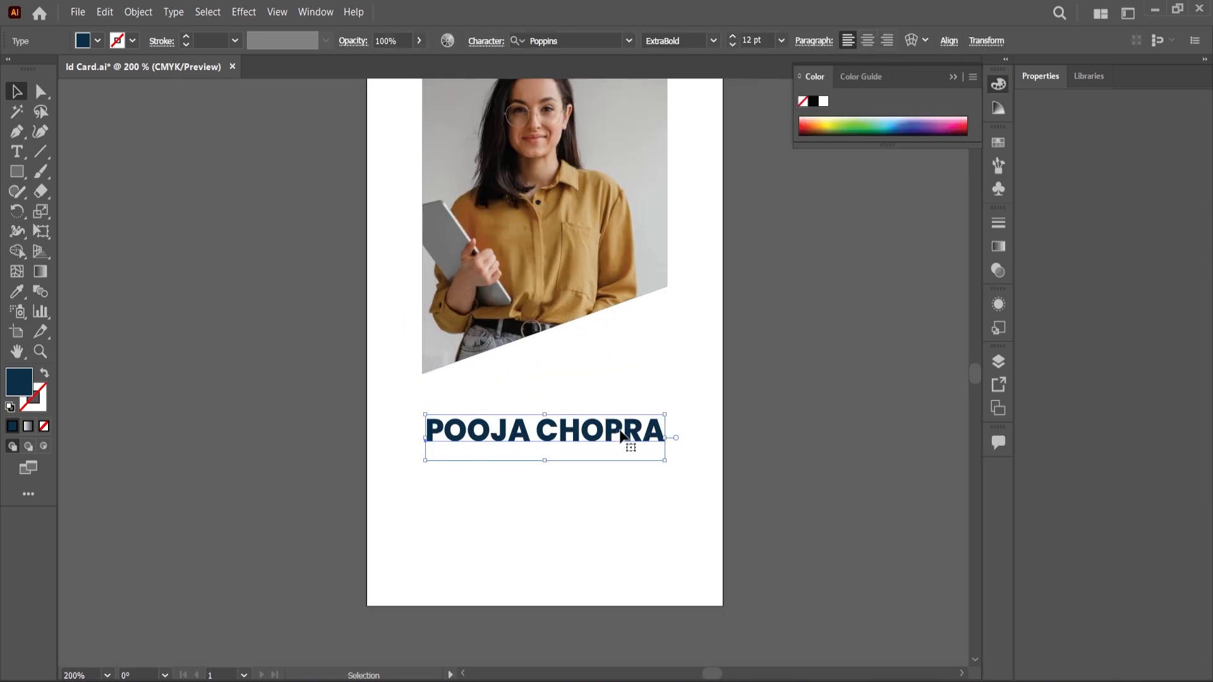
- Scale the employee name down to about 10.8 pt and center it horizontally on the artboard again
{"action": "left_click_drag", "start_coordinate": [668, 411], "coordinate": [642, 419]}
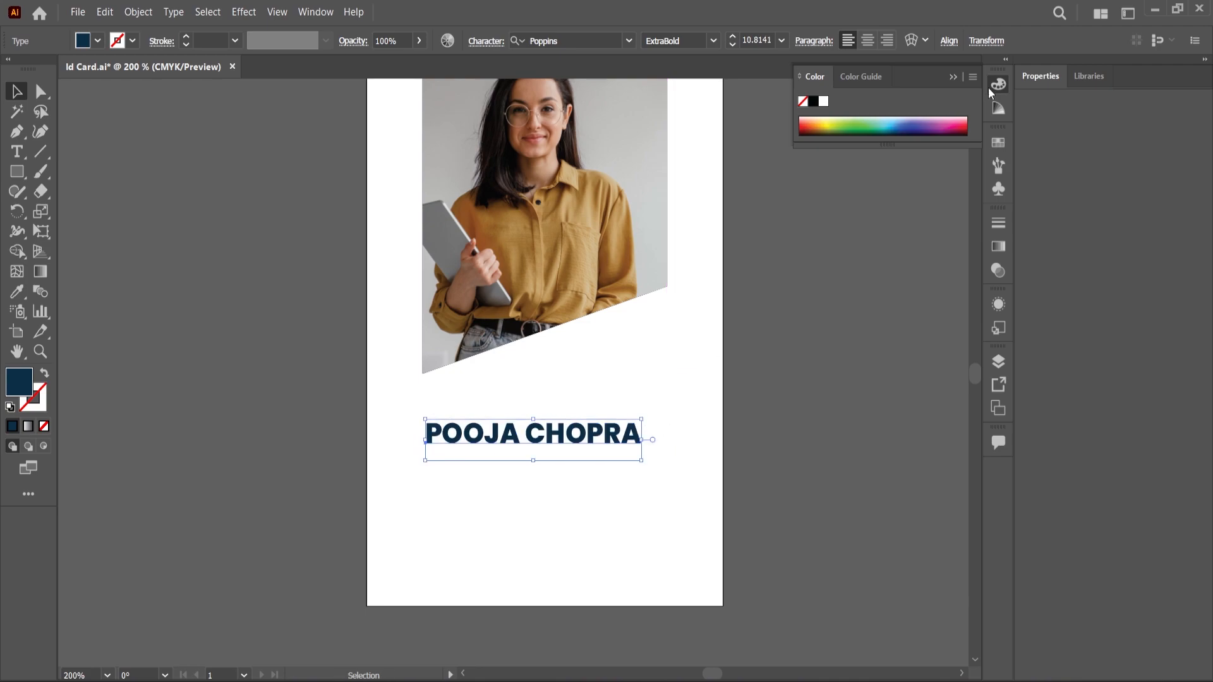
{"action": "left_click", "coordinate": [950, 43]}
{"action": "left_click", "coordinate": [811, 88]}
{"action": "left_click", "coordinate": [820, 371]}
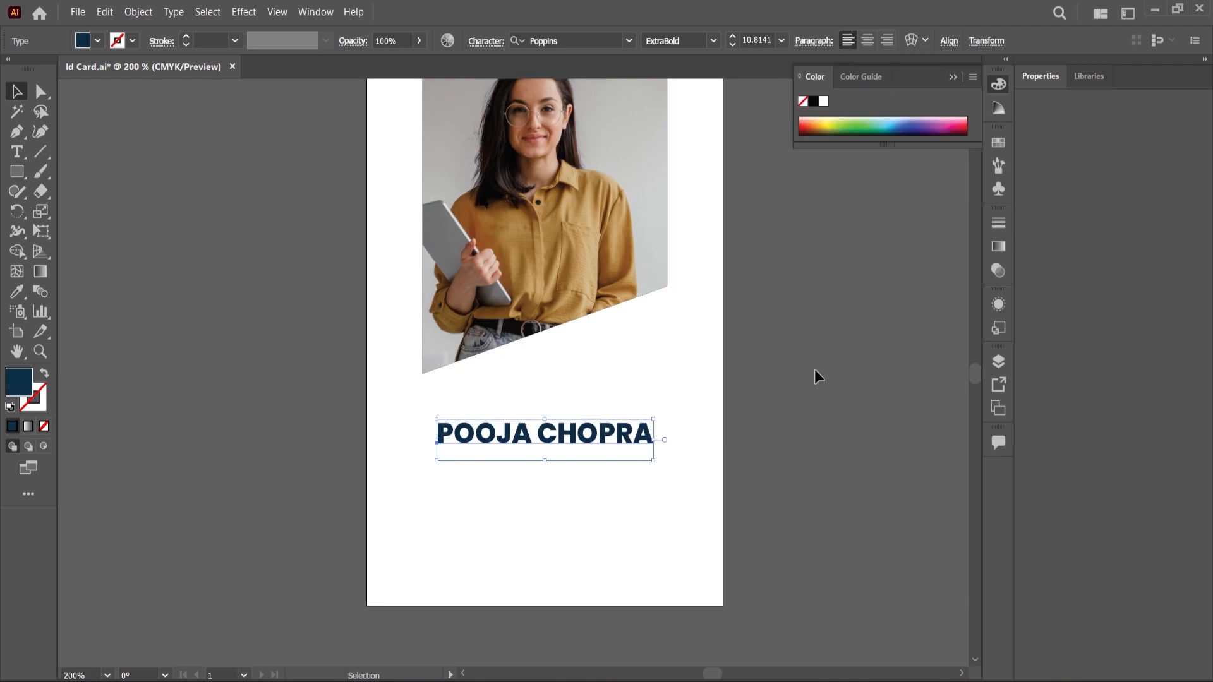
- Duplicate the name line directly below itself and replace the copy's text with MANAGER from the text file
{"action": "scroll", "coordinate": [821, 372], "scroll_direction": "down", "scroll_amount": 1}
{"action": "scroll", "coordinate": [776, 537], "scroll_direction": "up", "scroll_amount": 1}
{"action": "key", "text": "alt+Tab"}
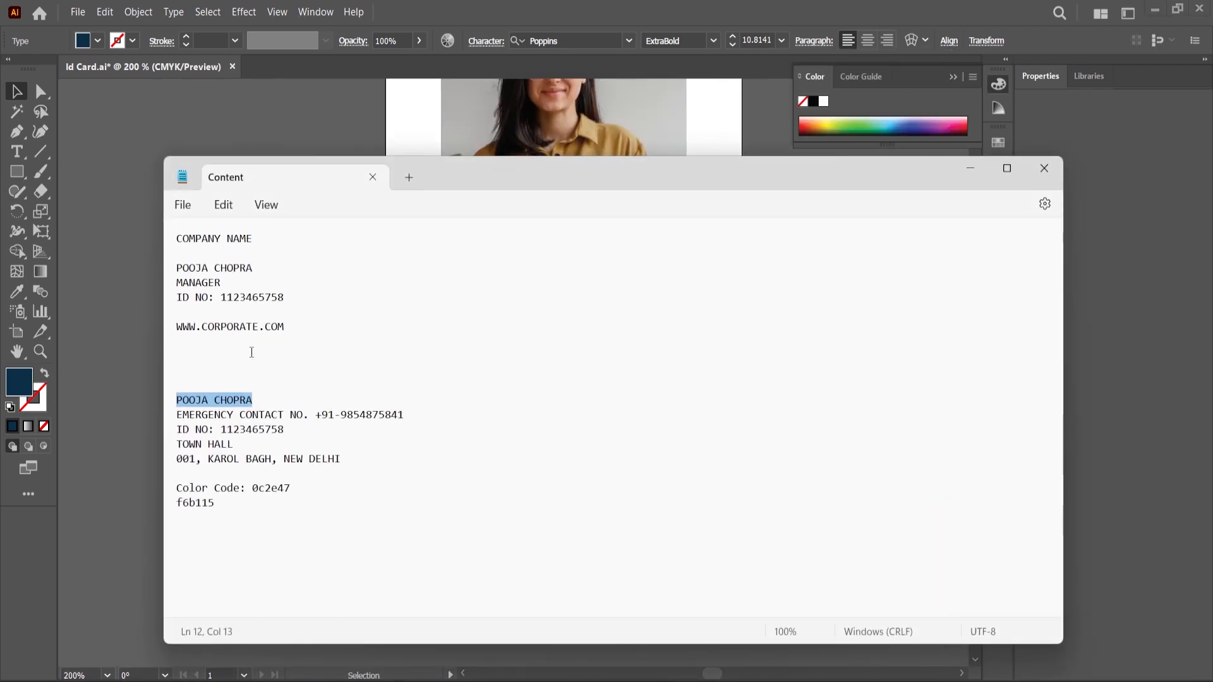
{"action": "left_click_drag", "start_coordinate": [255, 286], "coordinate": [178, 282]}
{"action": "key", "text": "ctrl+c"}
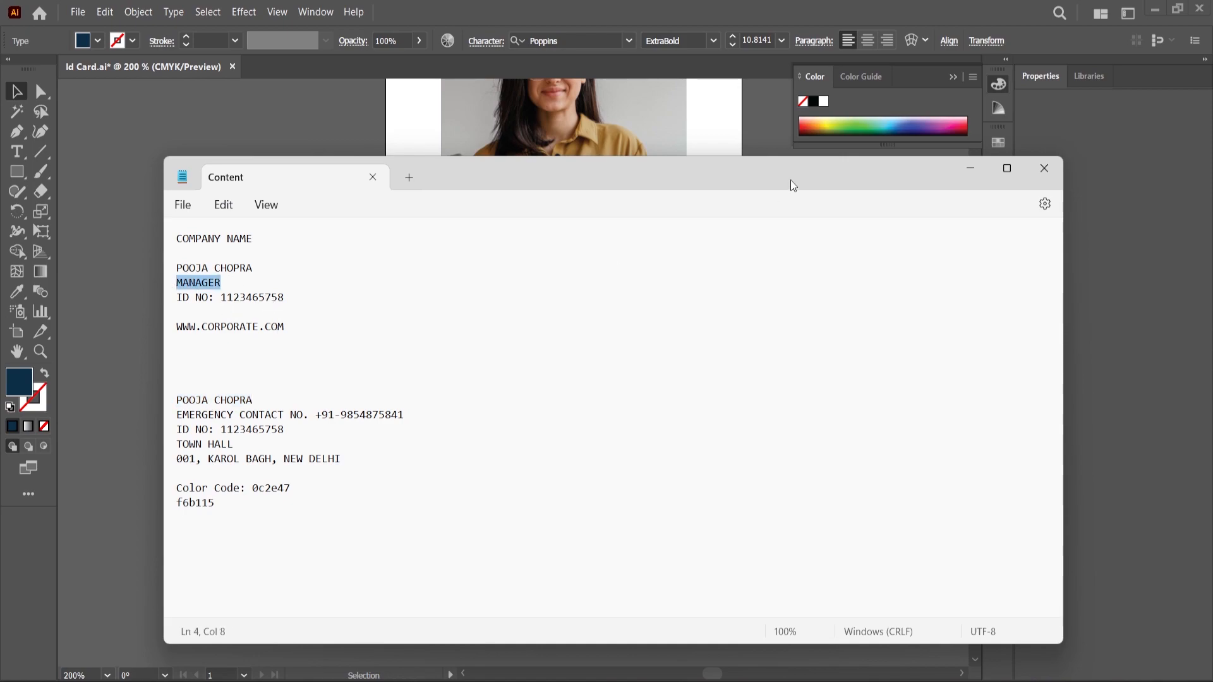
{"action": "left_click", "coordinate": [971, 168]}
{"action": "scroll", "coordinate": [509, 443], "scroll_direction": "up", "scroll_amount": 2}
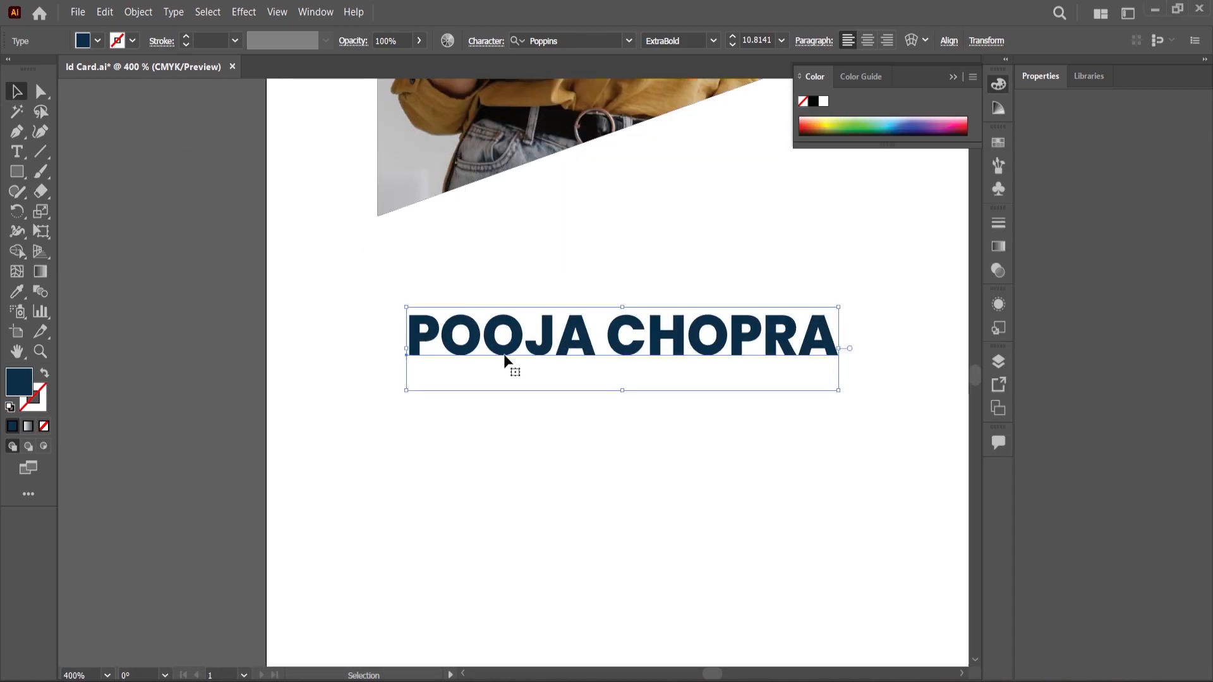
{"action": "left_click_drag", "start_coordinate": [506, 362], "coordinate": [504, 412]}
{"action": "double_click", "coordinate": [504, 412]}
{"action": "key", "text": "ctrl+a"}
{"action": "key", "text": "ctrl+v"}
- Set the font weight of the MANAGER line to Light
{"action": "double_click", "coordinate": [504, 412]}
{"action": "key", "text": "ctrl+a"}
{"action": "left_click", "coordinate": [712, 42]}
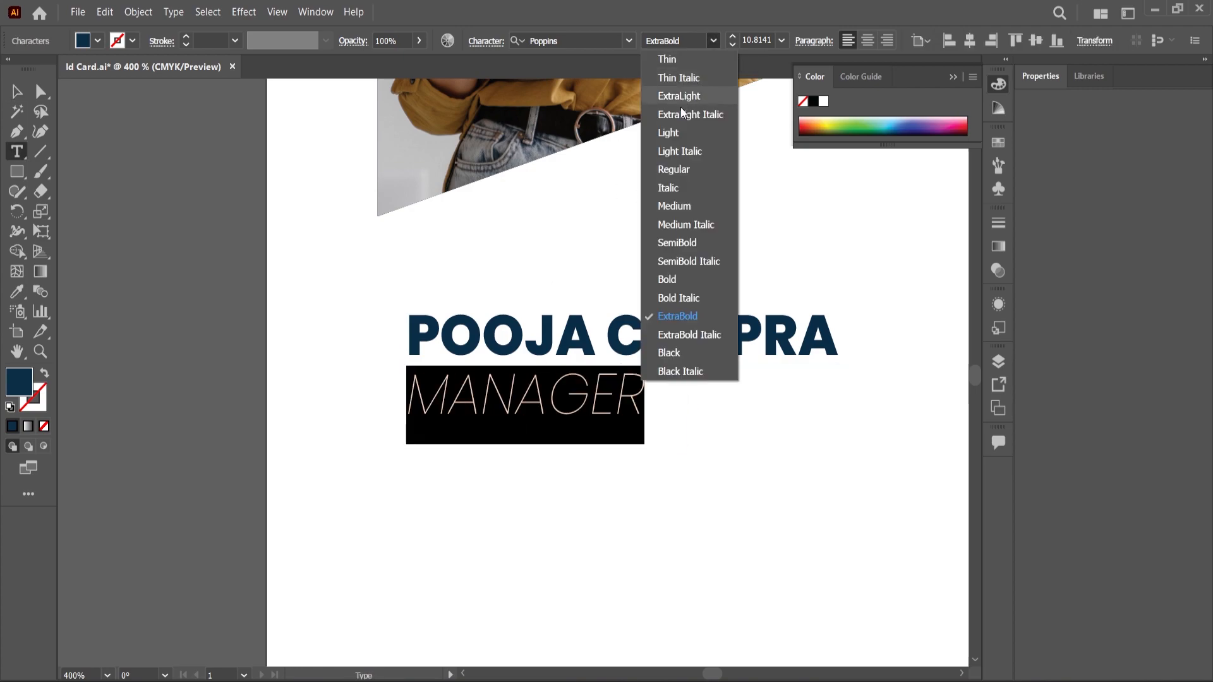
{"action": "left_click", "coordinate": [677, 127]}
- Scale the MANAGER line down to about 7.7 pt, center it horizontally on the artboard and deselect it
{"action": "left_click", "coordinate": [17, 94]}
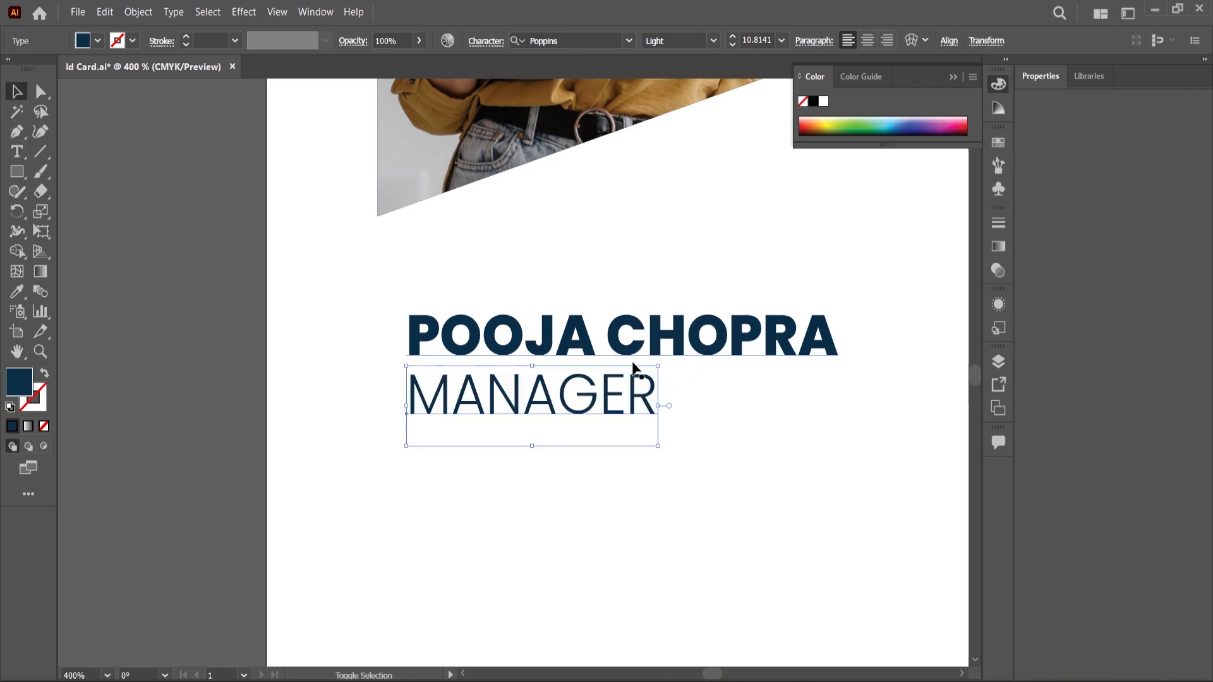
{"action": "left_click_drag", "start_coordinate": [662, 364], "coordinate": [663, 398]}
{"action": "left_click", "coordinate": [949, 41]}
{"action": "left_click", "coordinate": [812, 88]}
{"action": "left_click", "coordinate": [211, 357]}
{"action": "key", "text": "ctrl+minus"}
{"action": "left_click", "coordinate": [819, 627]}
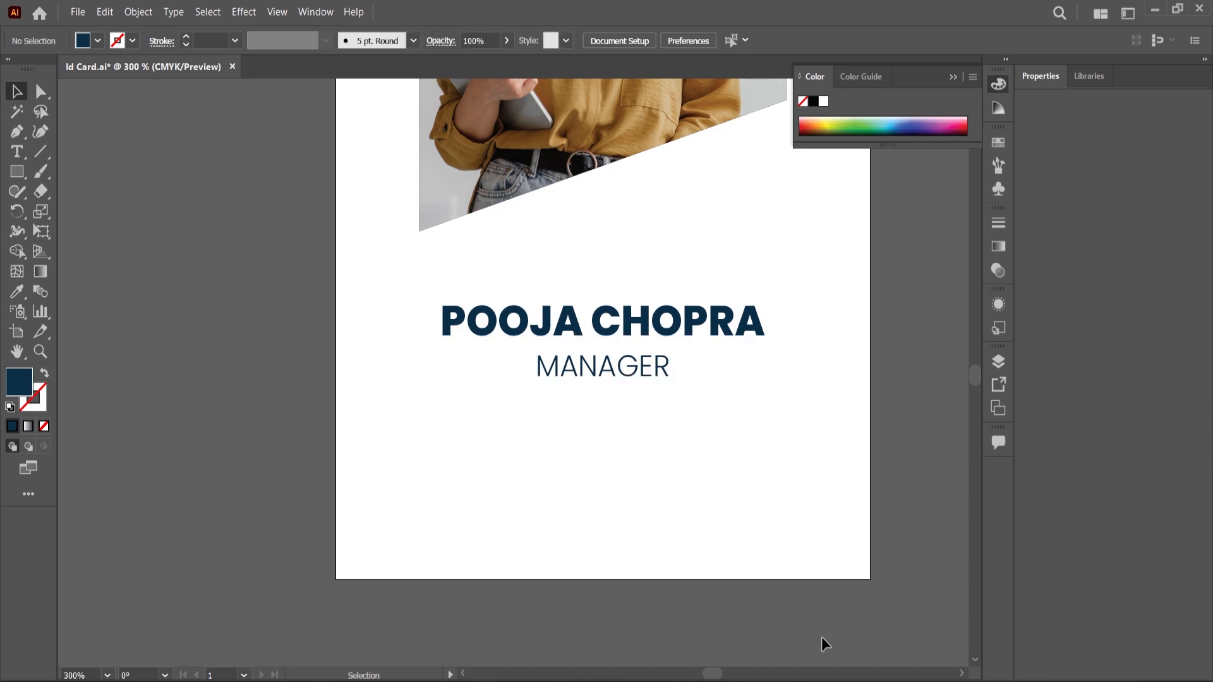
- Look through the paragraph, transparency, appearance and document settings for a letter-spacing option for MANAGER
{"action": "double_click", "coordinate": [627, 373]}
{"action": "key", "text": "ctrl+a"}
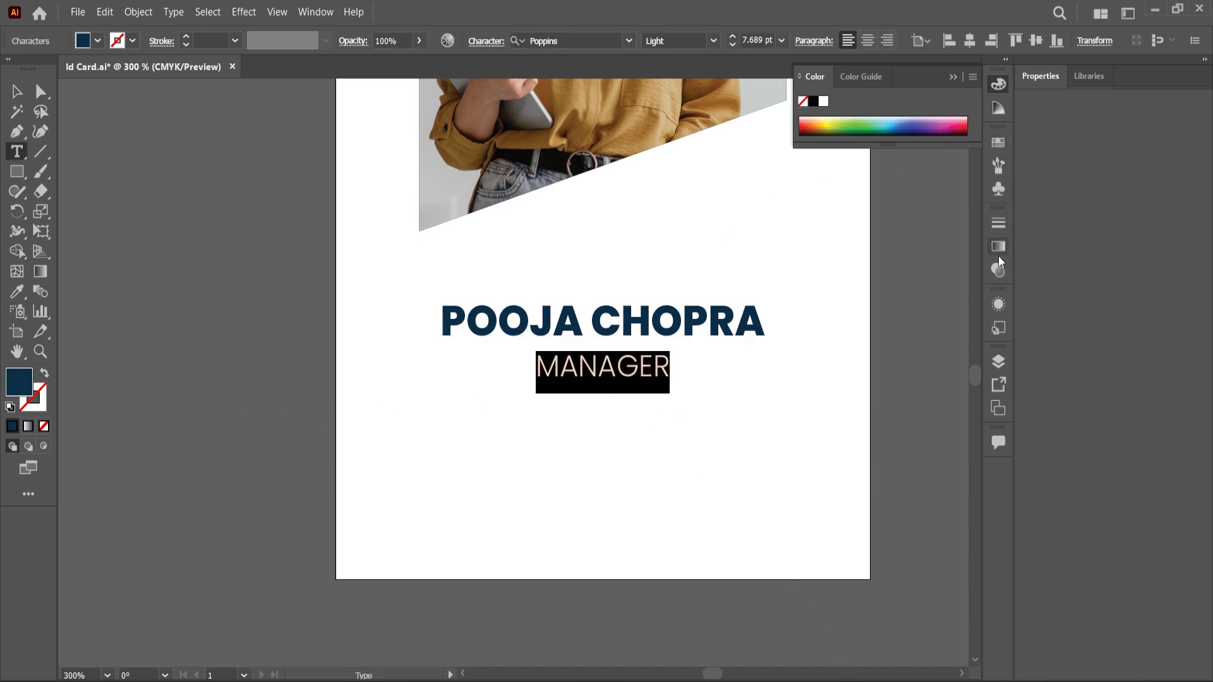
{"action": "left_click", "coordinate": [812, 42]}
{"action": "left_click", "coordinate": [810, 43]}
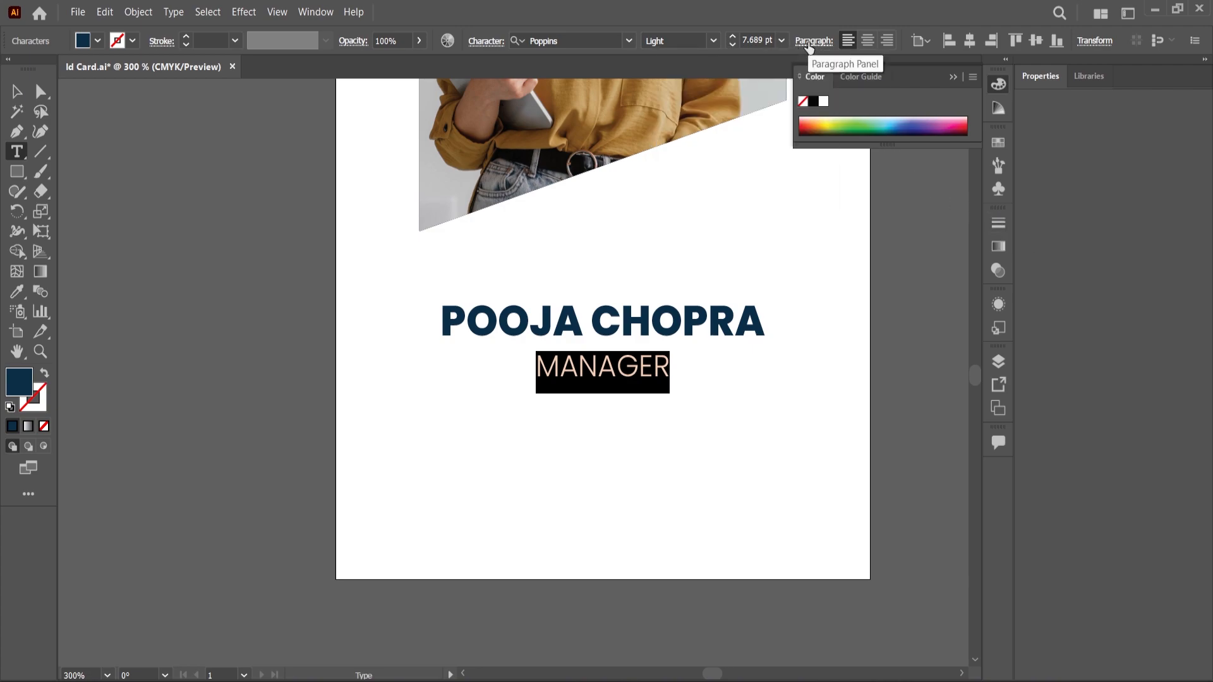
{"action": "key", "text": "Escape"}
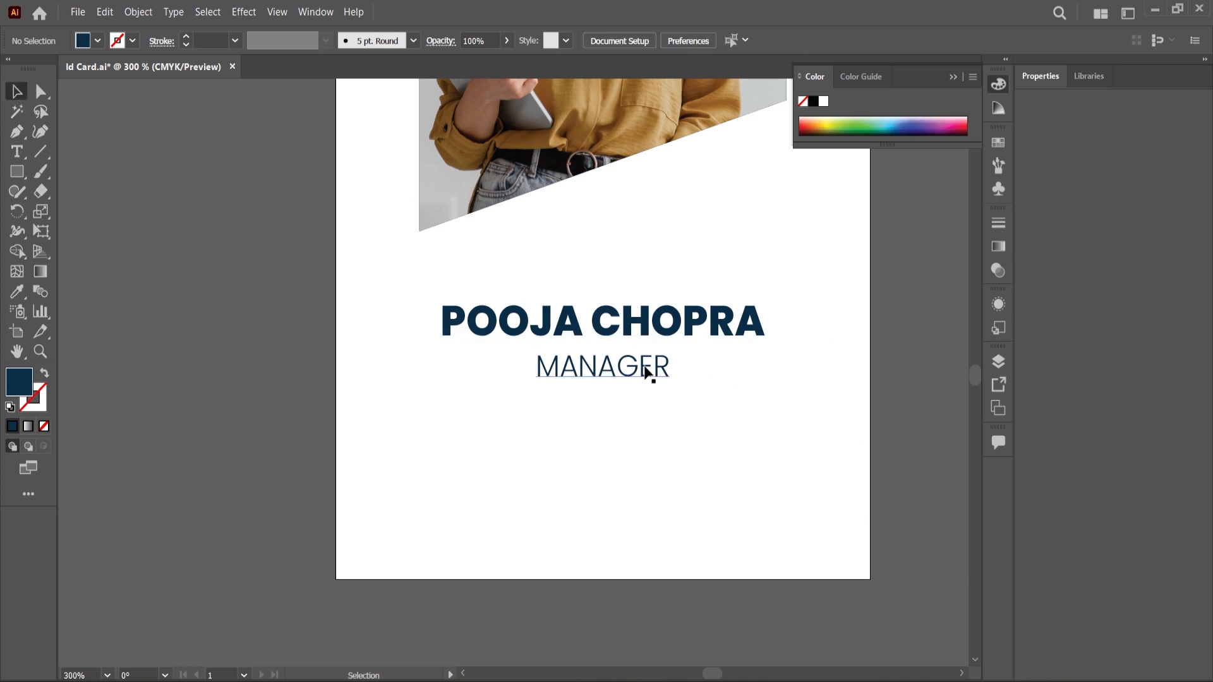
{"action": "left_click", "coordinate": [1003, 272]}
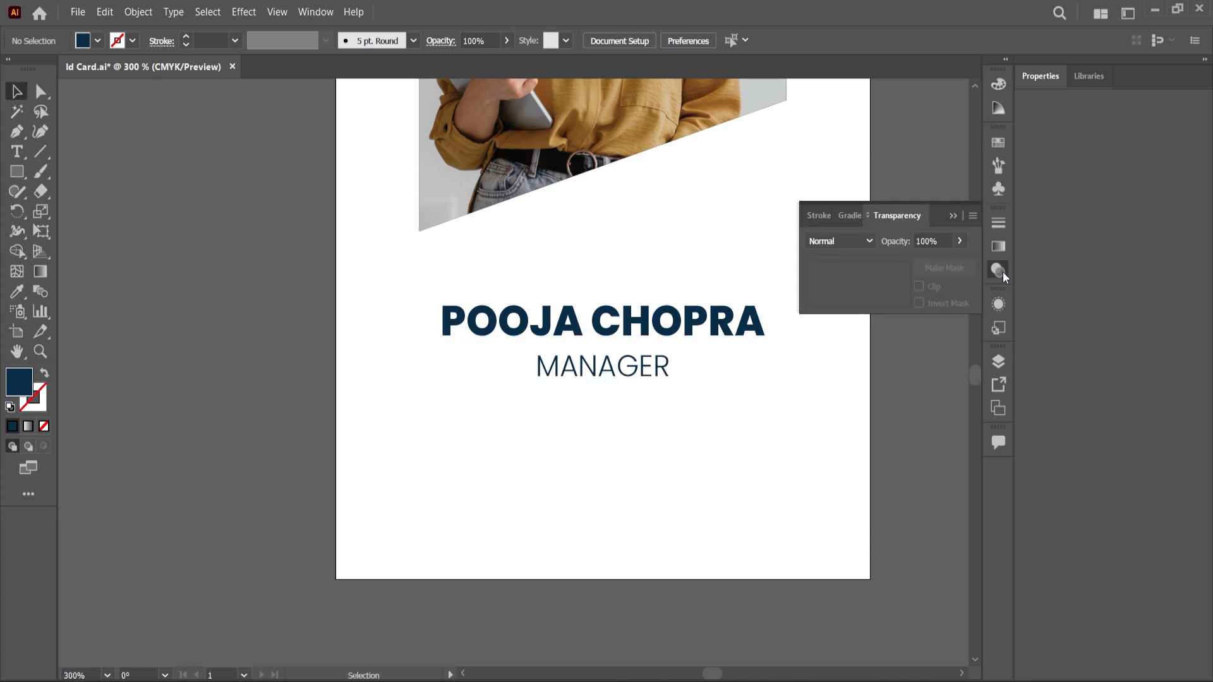
{"action": "left_click", "coordinate": [1003, 272]}
{"action": "left_click", "coordinate": [1002, 305]}
{"action": "left_click", "coordinate": [1002, 306]}
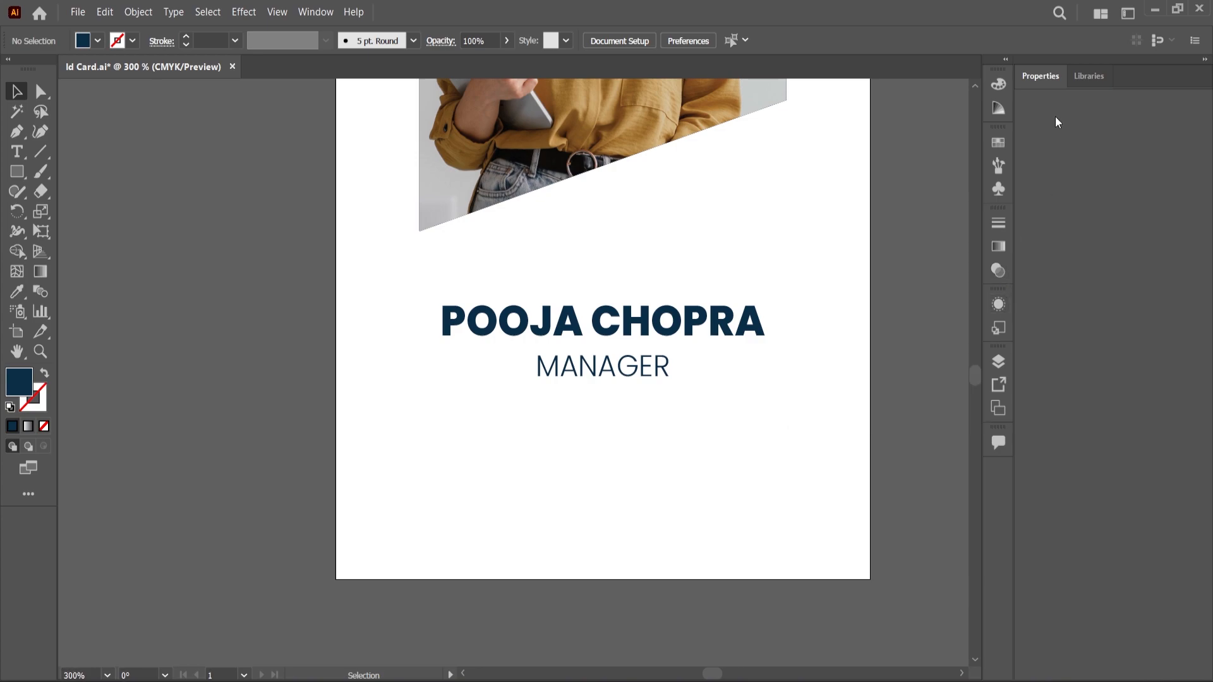
{"action": "left_click", "coordinate": [1032, 76]}
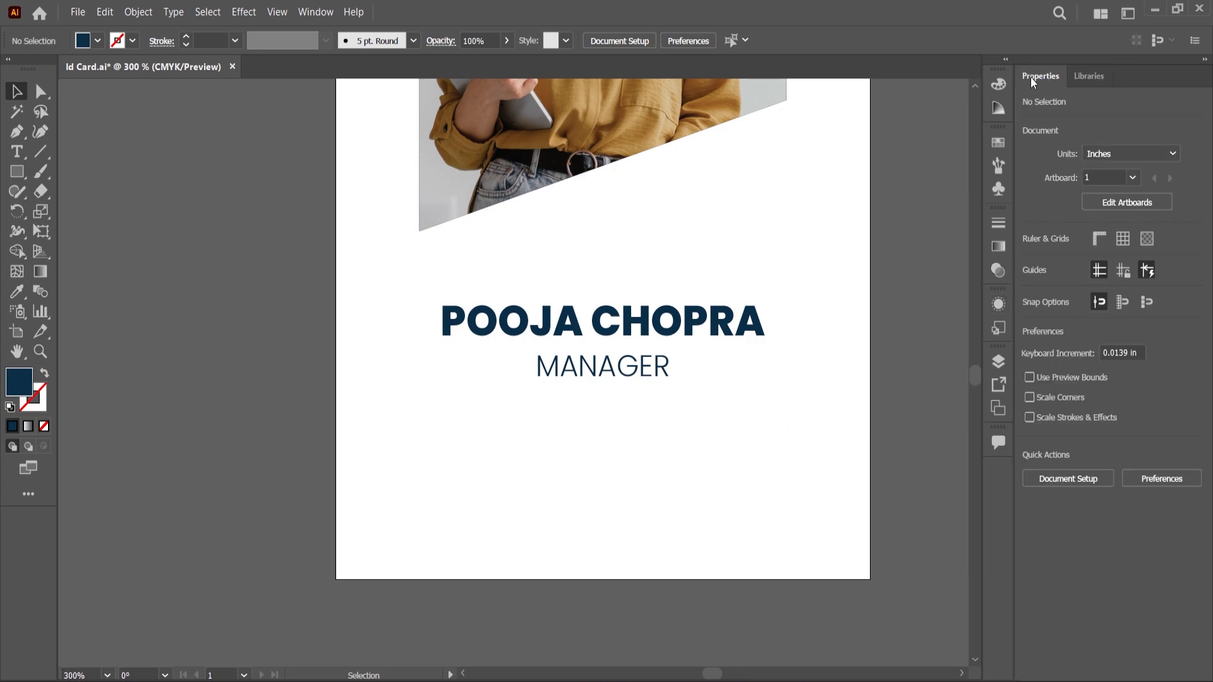
{"action": "left_click", "coordinate": [1099, 75]}
- Set the tracking of the MANAGER text to 100 and center the line horizontally on the artboard again
{"action": "left_click", "coordinate": [582, 373]}
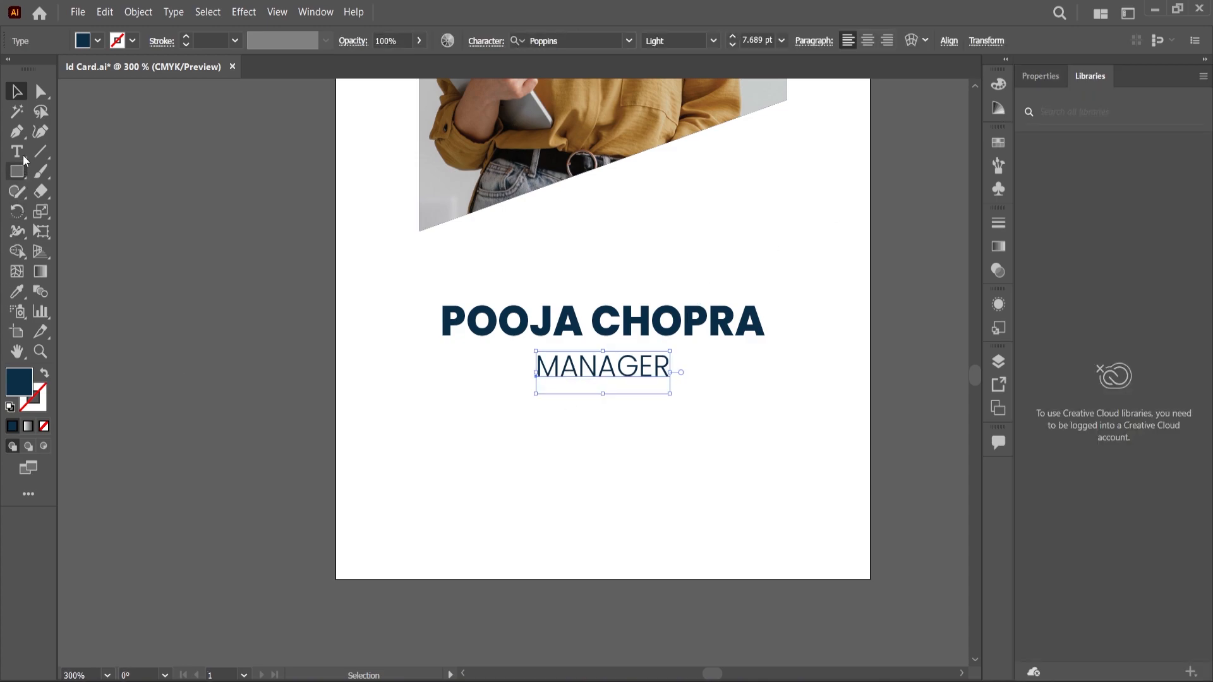
{"action": "left_click", "coordinate": [17, 151]}
{"action": "left_click", "coordinate": [613, 367]}
{"action": "key", "text": "ctrl+a"}
{"action": "left_click", "coordinate": [1038, 79]}
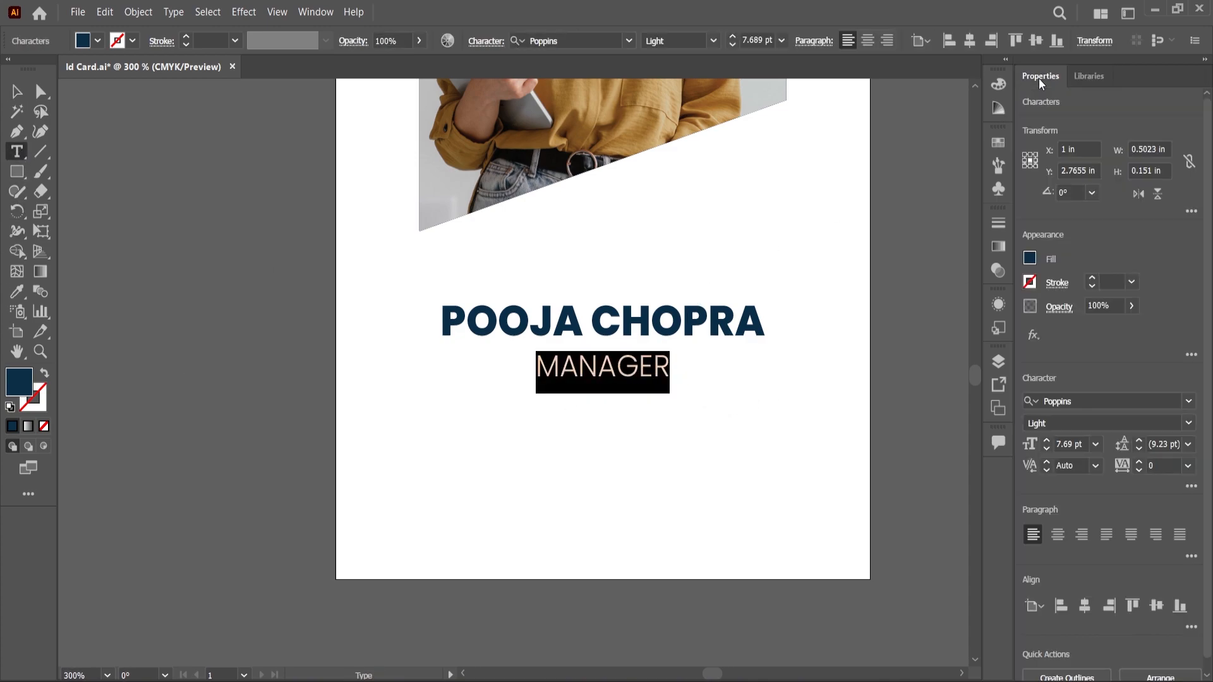
{"action": "left_click", "coordinate": [1140, 466]}
{"action": "left_click", "coordinate": [1172, 465]}
{"action": "key", "text": "Return"}
{"action": "type", "text": "15"}
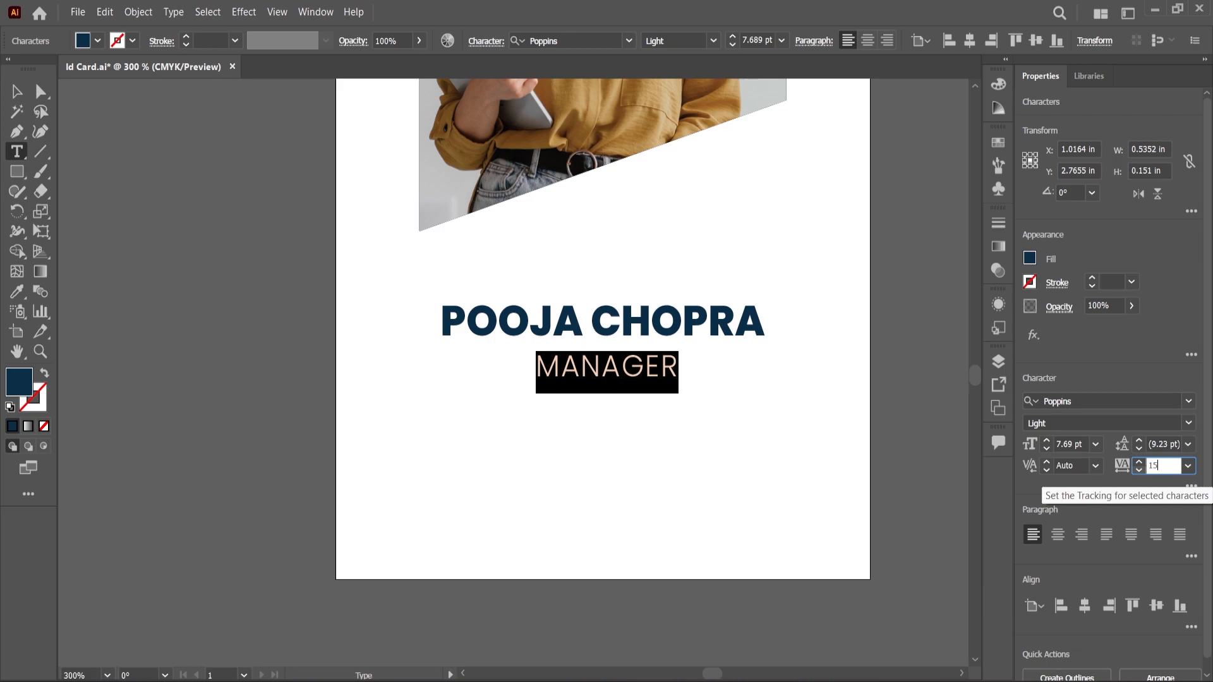
{"action": "type", "text": "0"}
{"action": "key", "text": "Return"}
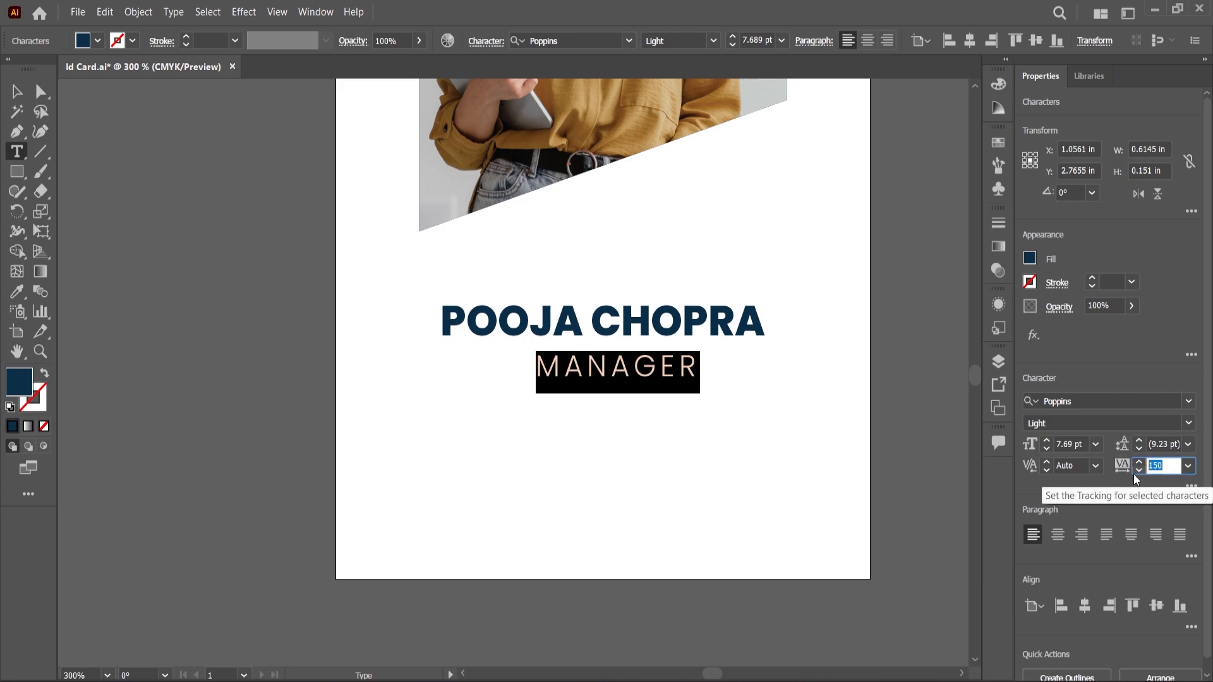
{"action": "type", "text": "100"}
{"action": "key", "text": "Return"}
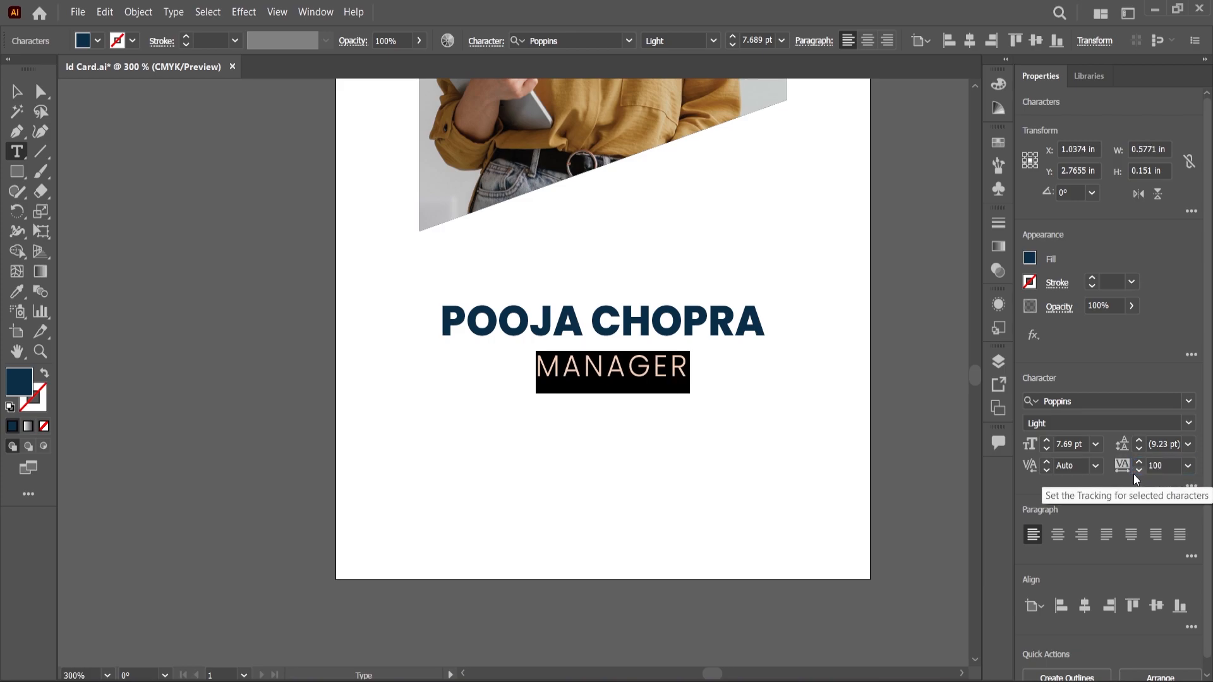
{"action": "left_click", "coordinate": [16, 92]}
{"action": "left_click", "coordinate": [950, 40]}
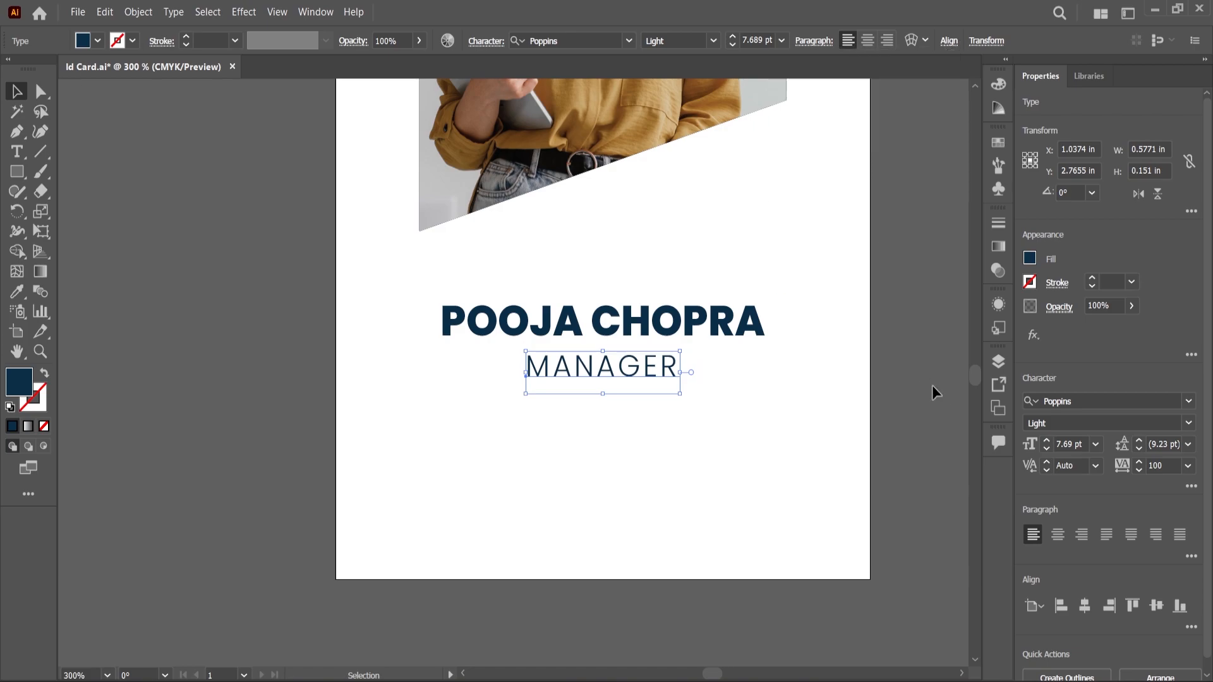
- Duplicate the MANAGER line below itself and replace the copy's text with the ID number line from the text file
{"action": "scroll", "coordinate": [571, 390], "scroll_direction": "up", "scroll_amount": 1}
{"action": "left_click_drag", "start_coordinate": [582, 362], "coordinate": [582, 404]}
{"action": "key", "text": "alt+Tab"}
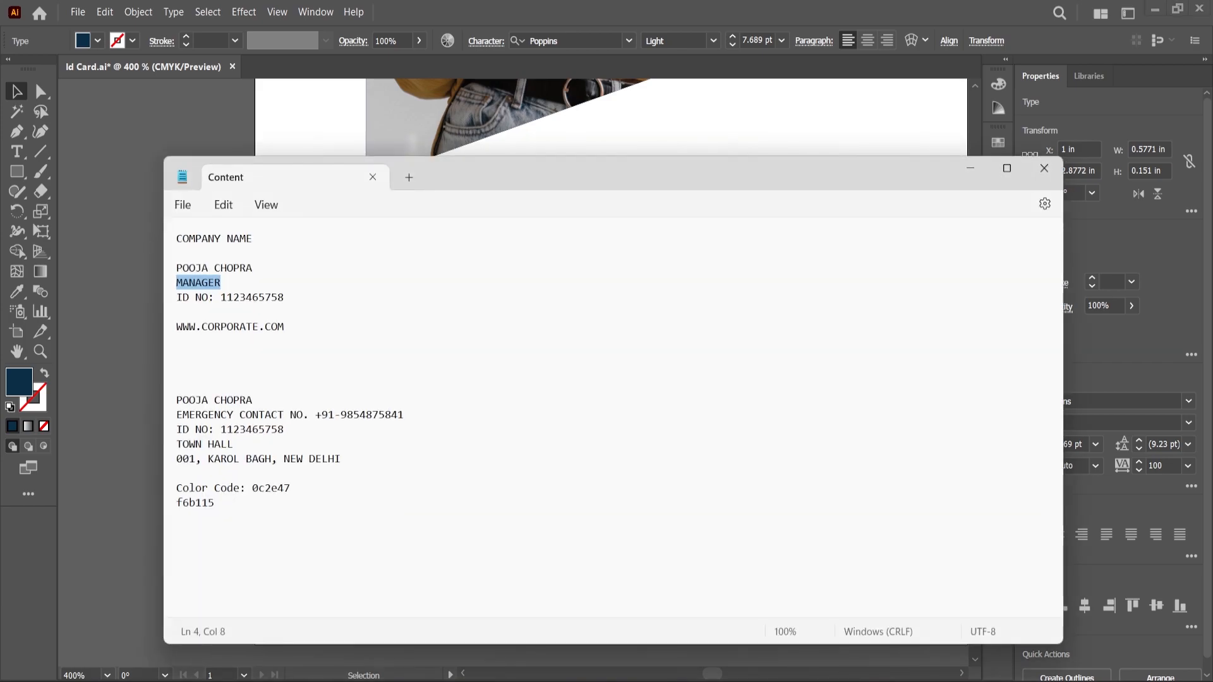
{"action": "left_click_drag", "start_coordinate": [285, 297], "coordinate": [188, 306]}
{"action": "key", "text": "ctrl+c"}
{"action": "left_click", "coordinate": [971, 168]}
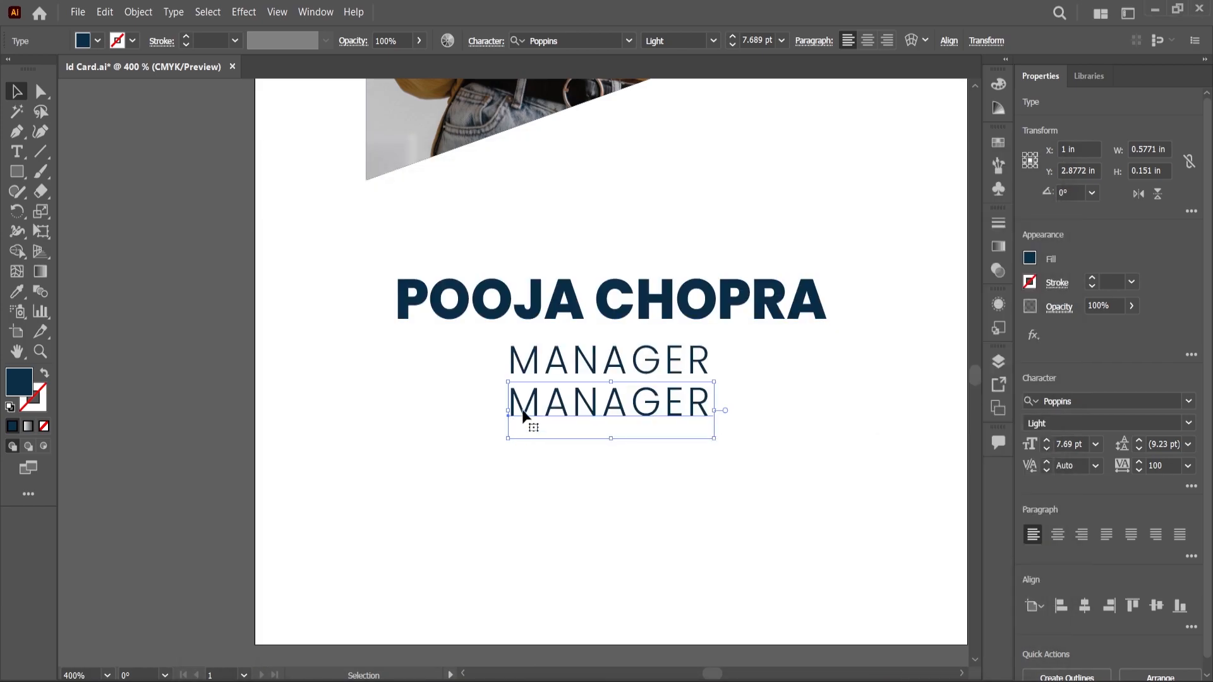
{"action": "double_click", "coordinate": [523, 415]}
{"action": "key", "text": "ctrl+v"}
- Scale the ID number line down to about 4.8 pt and center it horizontally on the artboard
{"action": "left_click", "coordinate": [17, 93]}
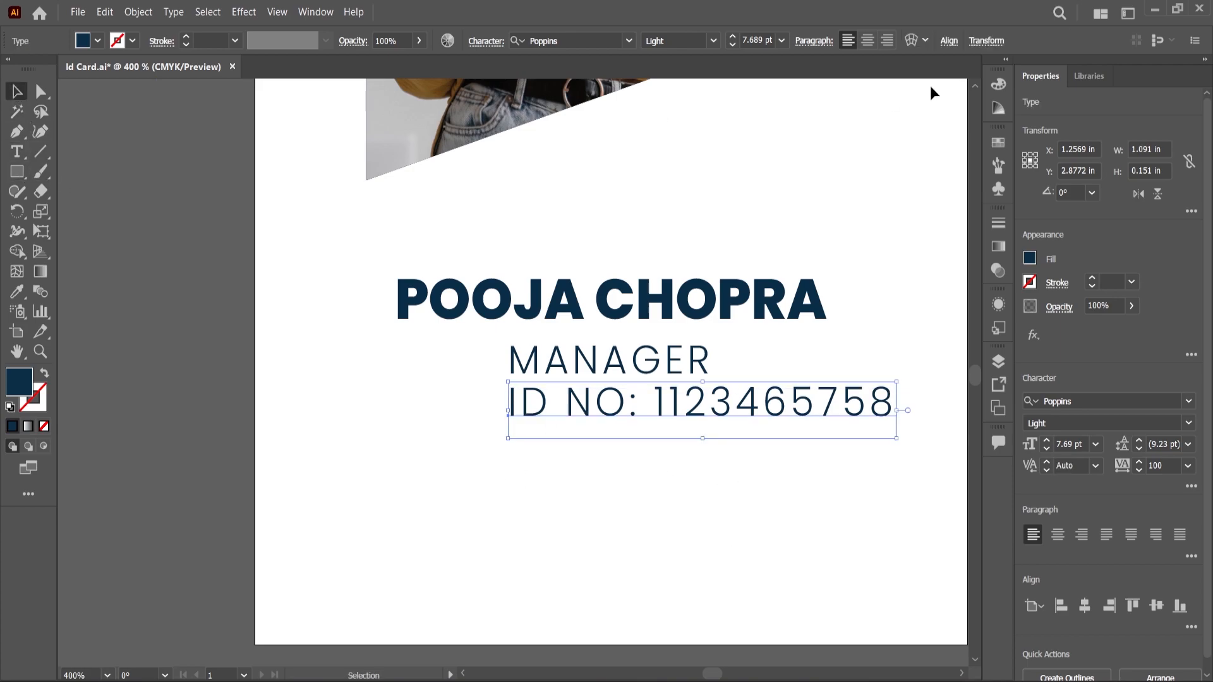
{"action": "left_click", "coordinate": [942, 42]}
{"action": "left_click", "coordinate": [810, 94]}
{"action": "left_click", "coordinate": [812, 441]}
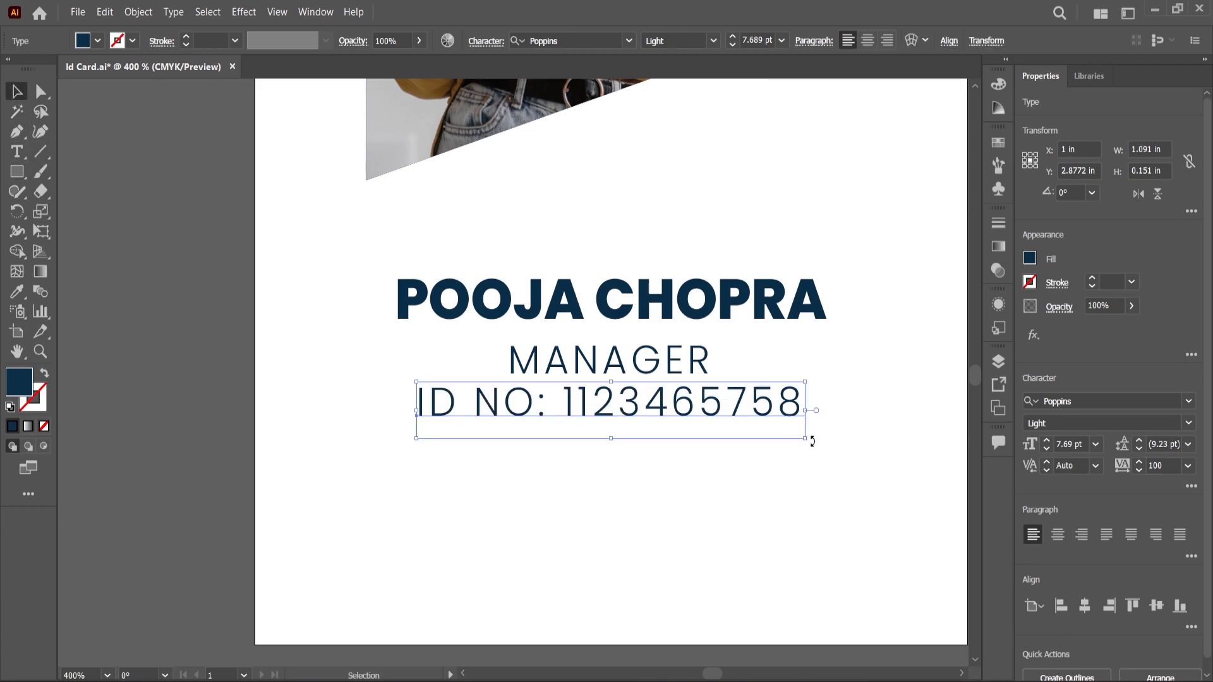
{"action": "left_click_drag", "start_coordinate": [809, 382], "coordinate": [784, 407]}
{"action": "left_click", "coordinate": [948, 42]}
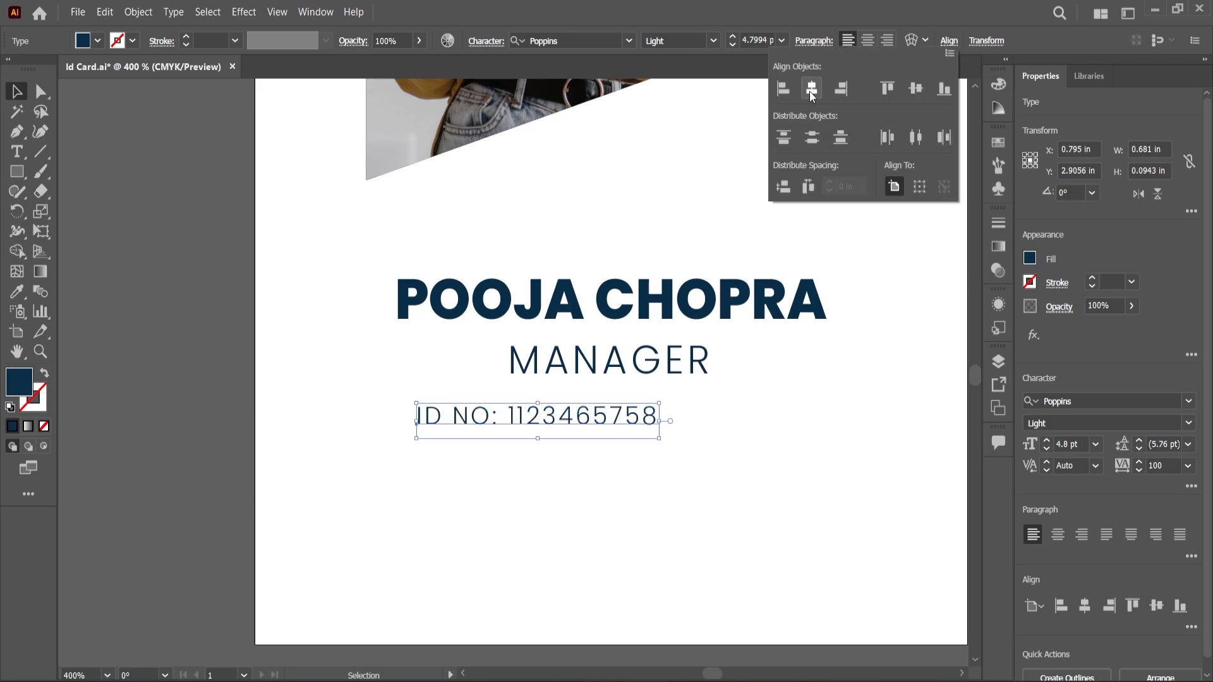
{"action": "left_click", "coordinate": [814, 95]}
- Move the ID number line up closer beneath MANAGER and deselect it
{"action": "scroll", "coordinate": [598, 430], "scroll_direction": "up", "scroll_amount": 2}
{"action": "left_click_drag", "start_coordinate": [589, 414], "coordinate": [596, 381]}
{"action": "scroll", "coordinate": [584, 420], "scroll_direction": "down", "scroll_amount": 5}
{"action": "left_click", "coordinate": [588, 457]}
- Enlarge the name, MANAGER and ID number lines together to about 1.38 in wide, matching the portrait's width
{"action": "scroll", "coordinate": [626, 470], "scroll_direction": "up", "scroll_amount": 1}
{"action": "left_click_drag", "start_coordinate": [678, 442], "coordinate": [695, 453]}
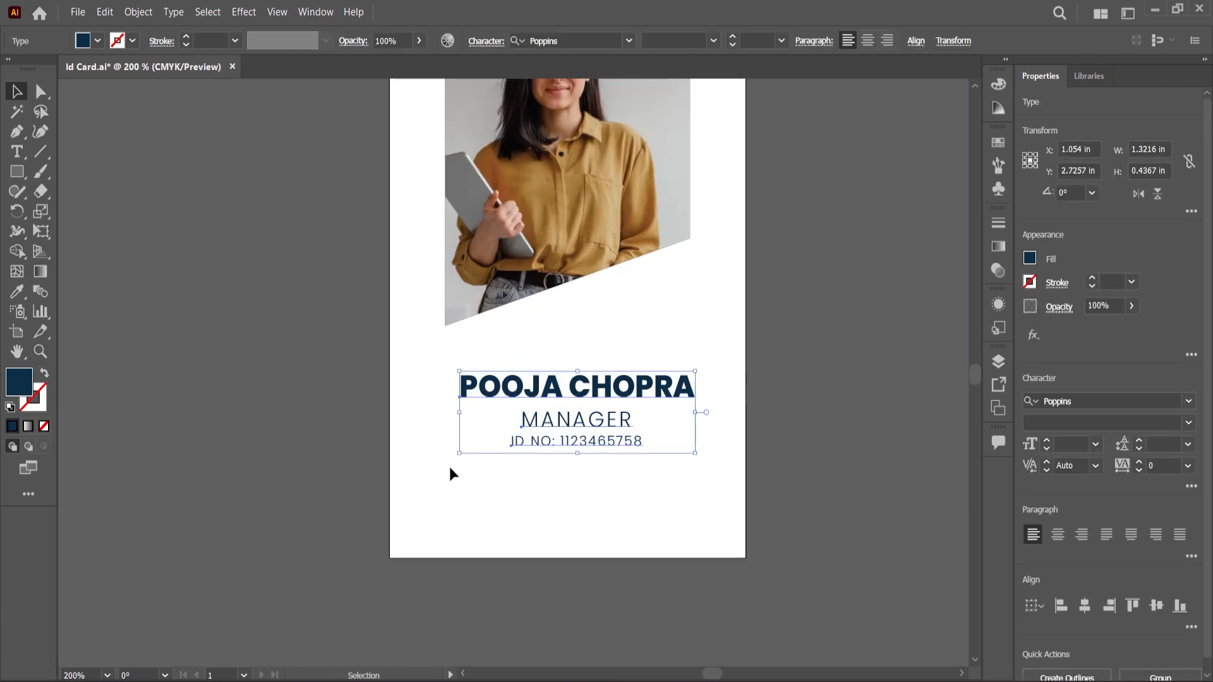
{"action": "left_click_drag", "start_coordinate": [460, 459], "coordinate": [450, 462]}
- Group the three employee text lines and center the group horizontally on the artboard
{"action": "key", "text": "ctrl+g"}
{"action": "left_click", "coordinate": [949, 40]}
{"action": "left_click", "coordinate": [812, 87]}
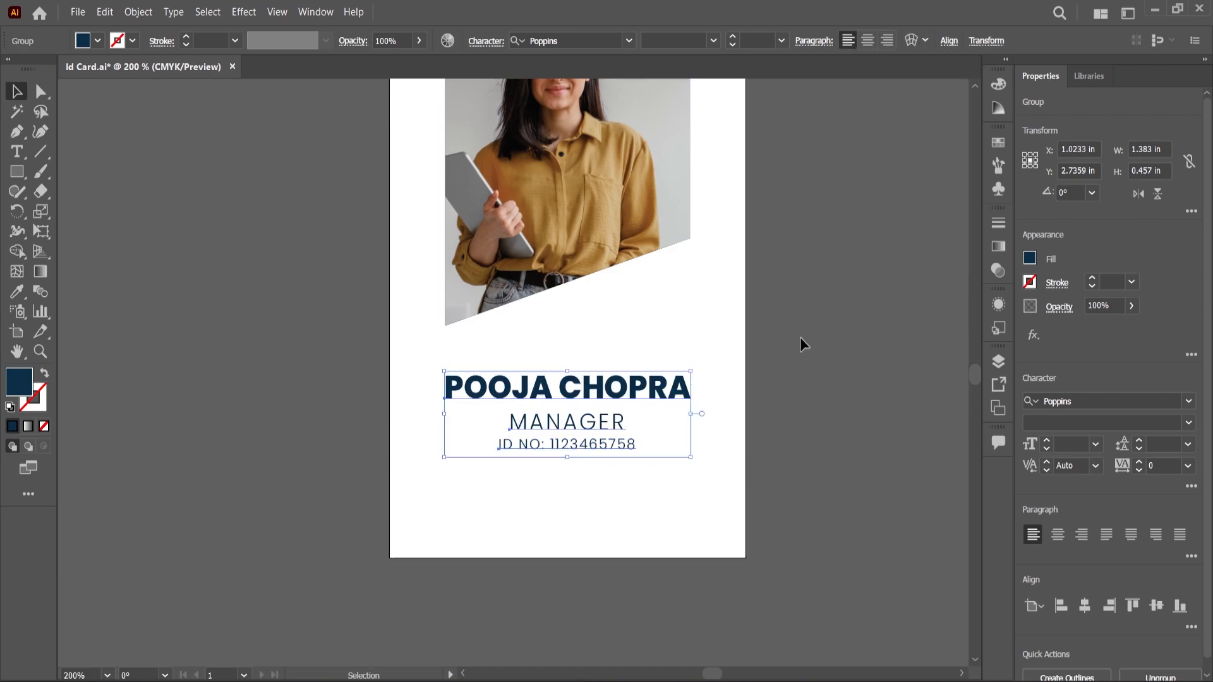
{"action": "scroll", "coordinate": [800, 337], "scroll_direction": "down", "scroll_amount": 1}
{"action": "left_click", "coordinate": [822, 460]}
{"action": "scroll", "coordinate": [806, 465], "scroll_direction": "down", "scroll_amount": 1}
{"action": "scroll", "coordinate": [805, 465], "scroll_direction": "up", "scroll_amount": 2}
{"action": "key", "text": "alt+Tab"}
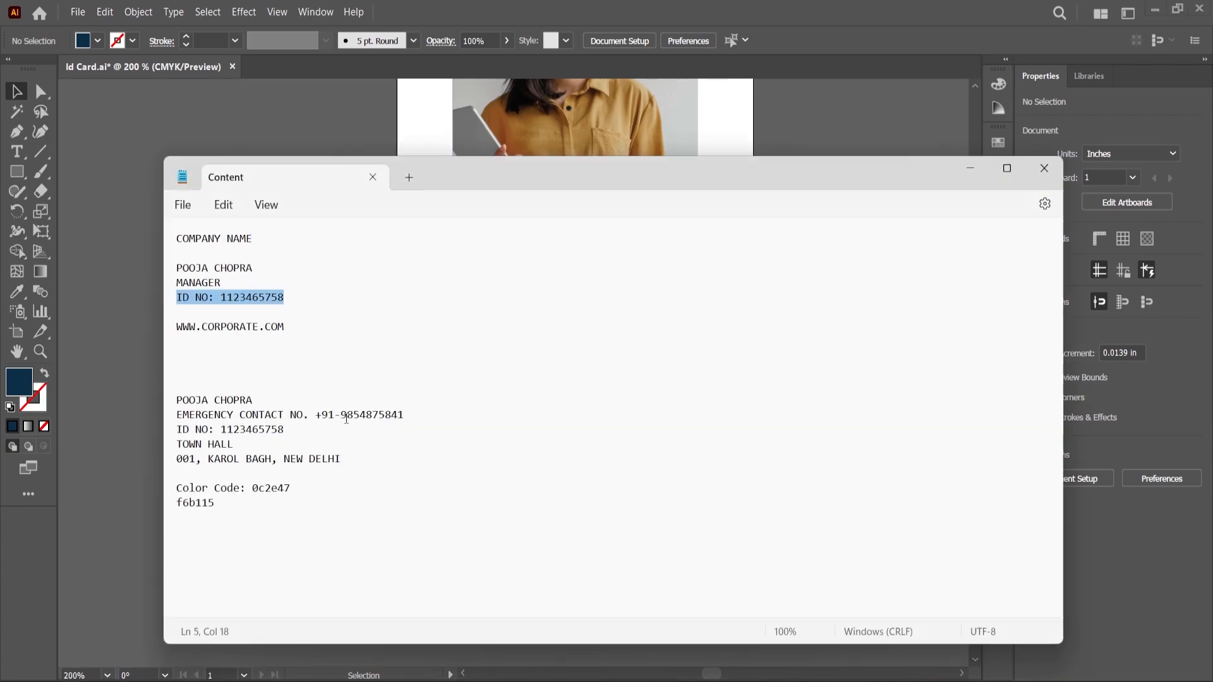
{"action": "triple_click", "coordinate": [297, 325]}
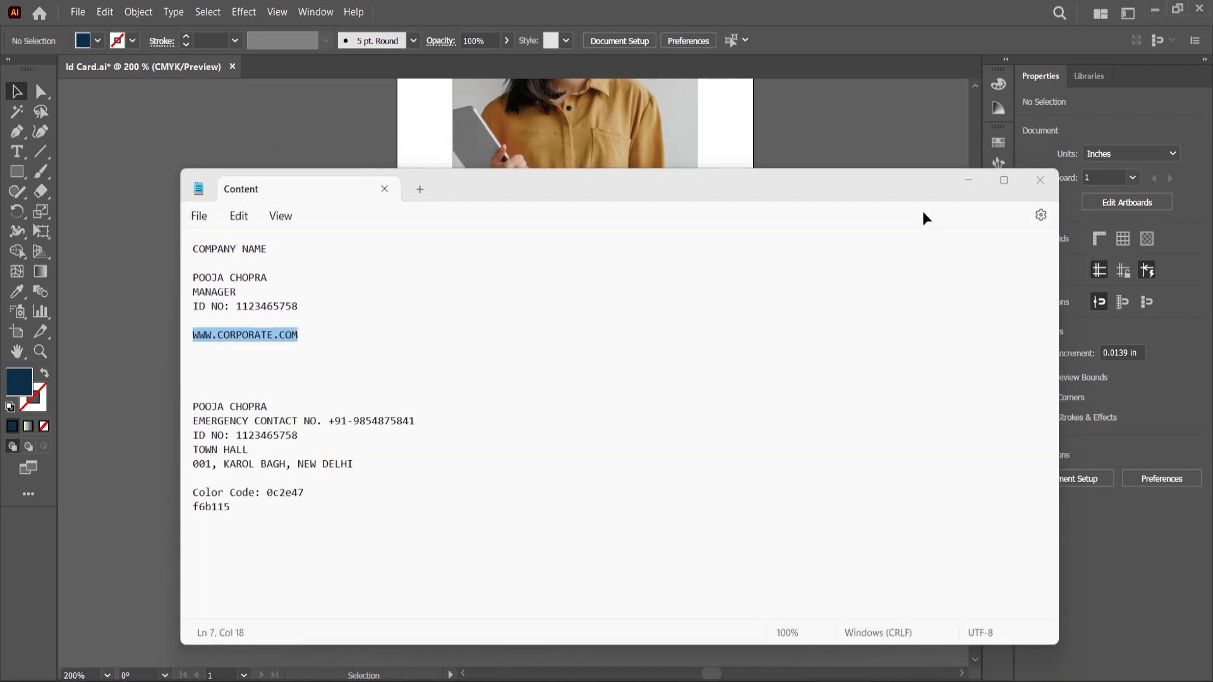
{"action": "key", "text": "alt+Tab"}
{"action": "scroll", "coordinate": [567, 484], "scroll_direction": "up", "scroll_amount": 1}
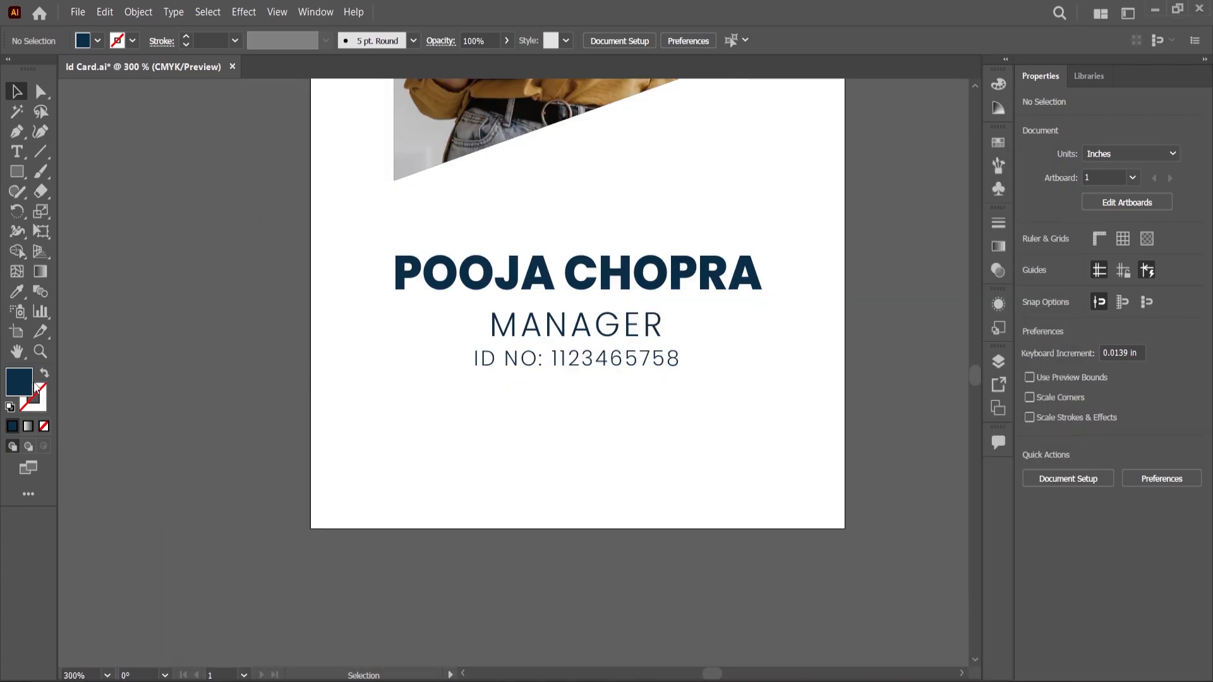
{"action": "left_click", "coordinate": [20, 156]}
{"action": "left_click", "coordinate": [461, 453]}
{"action": "type", "text": "WWW.CORPORATE.COM"}
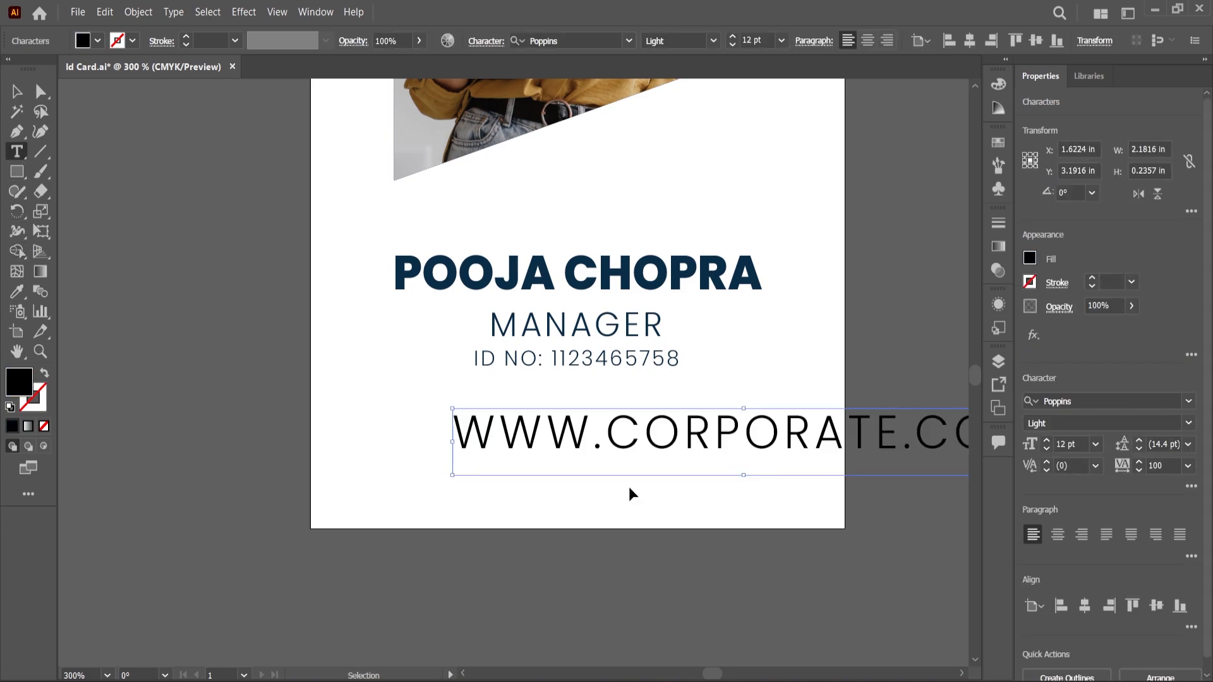
- Apply the employee name's ExtraBold navy text style to the website line with the Eyedropper and move it beneath the ID number
{"action": "key", "text": "ctrl+a"}
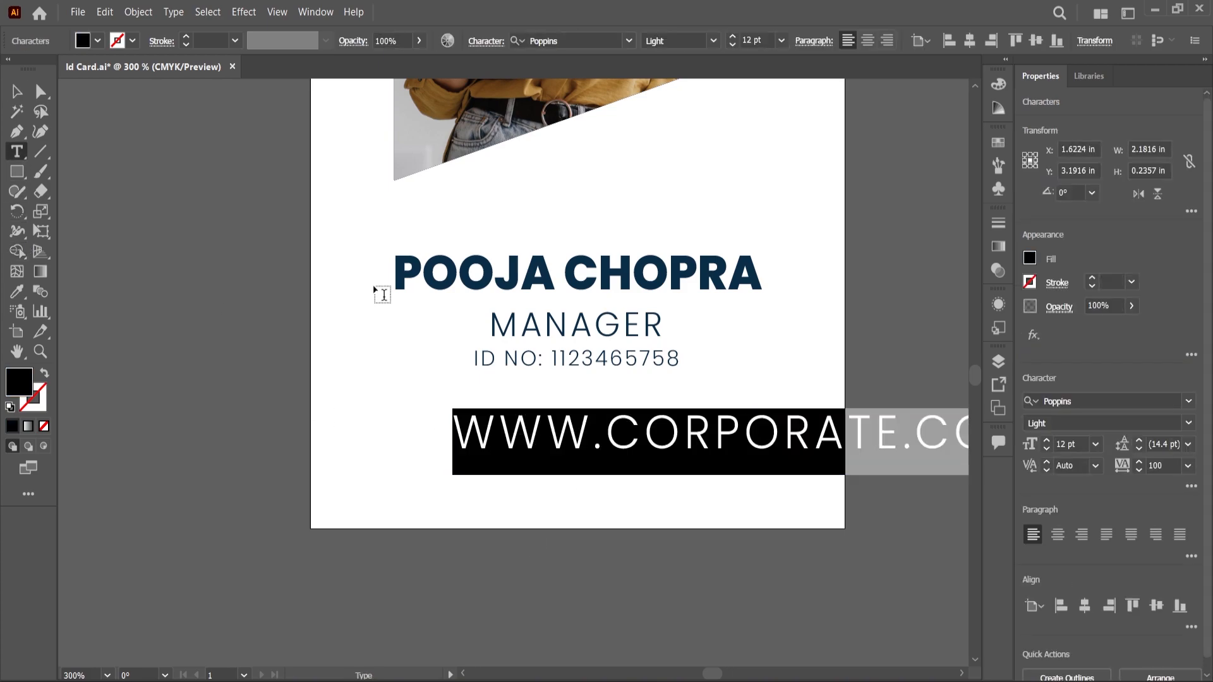
{"action": "left_click", "coordinate": [17, 291]}
{"action": "scroll", "coordinate": [490, 290], "scroll_direction": "up", "scroll_amount": 1}
{"action": "left_click", "coordinate": [523, 273]}
{"action": "key", "text": "v"}
{"action": "scroll", "coordinate": [494, 484], "scroll_direction": "down", "scroll_amount": 1}
{"action": "left_click_drag", "start_coordinate": [433, 449], "coordinate": [541, 490]}
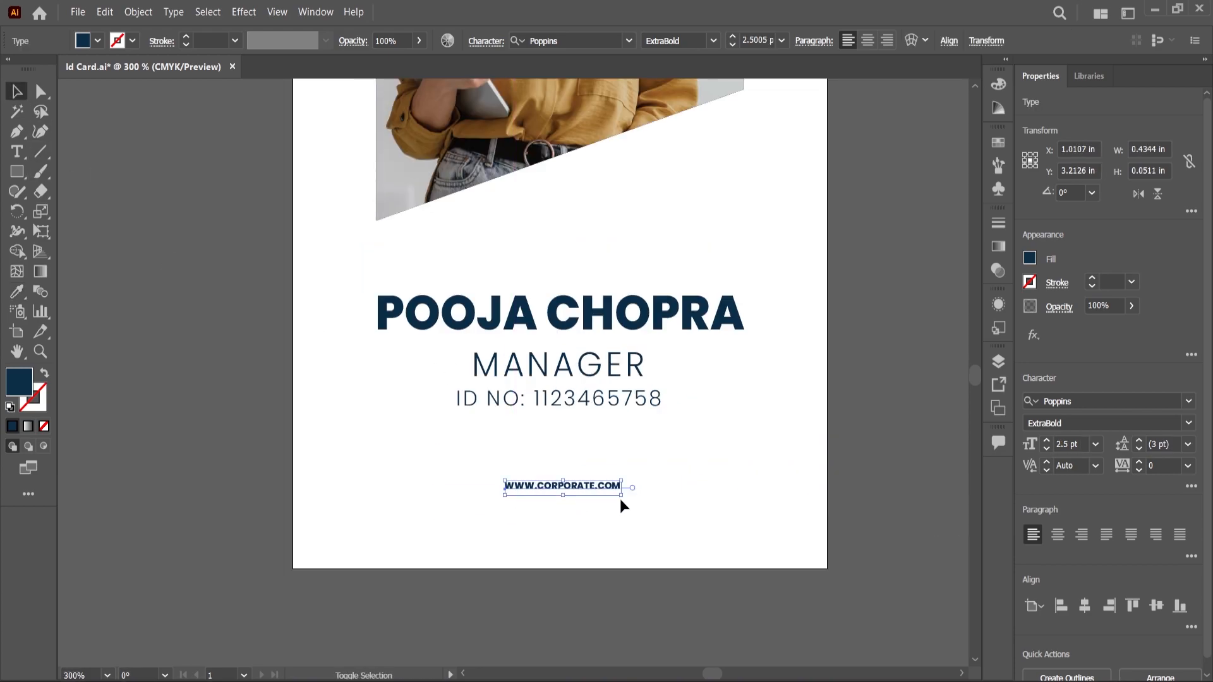
- Enlarge the website line and center it horizontally on the artboard
{"action": "left_click_drag", "start_coordinate": [621, 496], "coordinate": [576, 483]}
{"action": "left_click", "coordinate": [942, 48]}
{"action": "left_click", "coordinate": [820, 86]}
{"action": "scroll", "coordinate": [776, 396], "scroll_direction": "down", "scroll_amount": 2}
{"action": "left_click", "coordinate": [765, 478]}
{"action": "scroll", "coordinate": [756, 423], "scroll_direction": "up", "scroll_amount": 1}
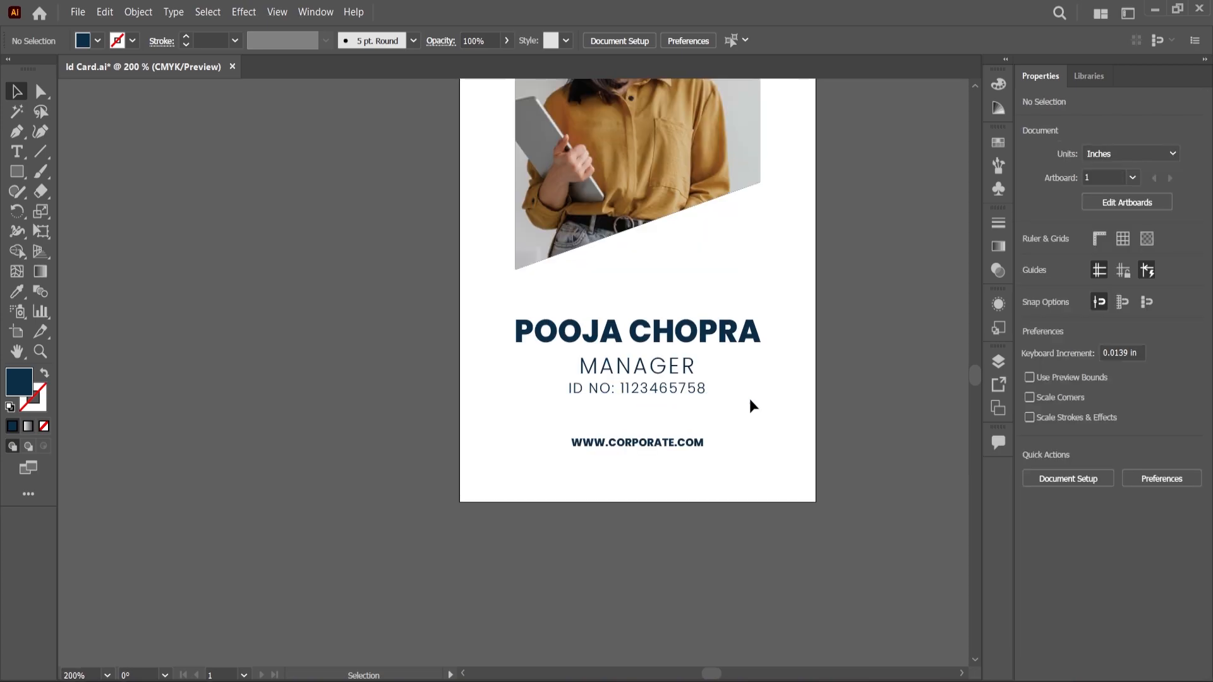
- Move the employee details group and the website line slightly lower on the front card
{"action": "left_click_drag", "start_coordinate": [814, 463], "coordinate": [628, 347]}
{"action": "left_click", "coordinate": [625, 421]}
{"action": "left_click", "coordinate": [675, 455]}
- Enlarge the website line to about 5.65 pt, roughly 0.98 in wide, and center it horizontally on the artboard
{"action": "left_click_drag", "start_coordinate": [706, 466], "coordinate": [733, 468]}
{"action": "left_click_drag", "start_coordinate": [572, 466], "coordinate": [557, 468]}
{"action": "left_click", "coordinate": [949, 40]}
{"action": "left_click", "coordinate": [810, 89]}
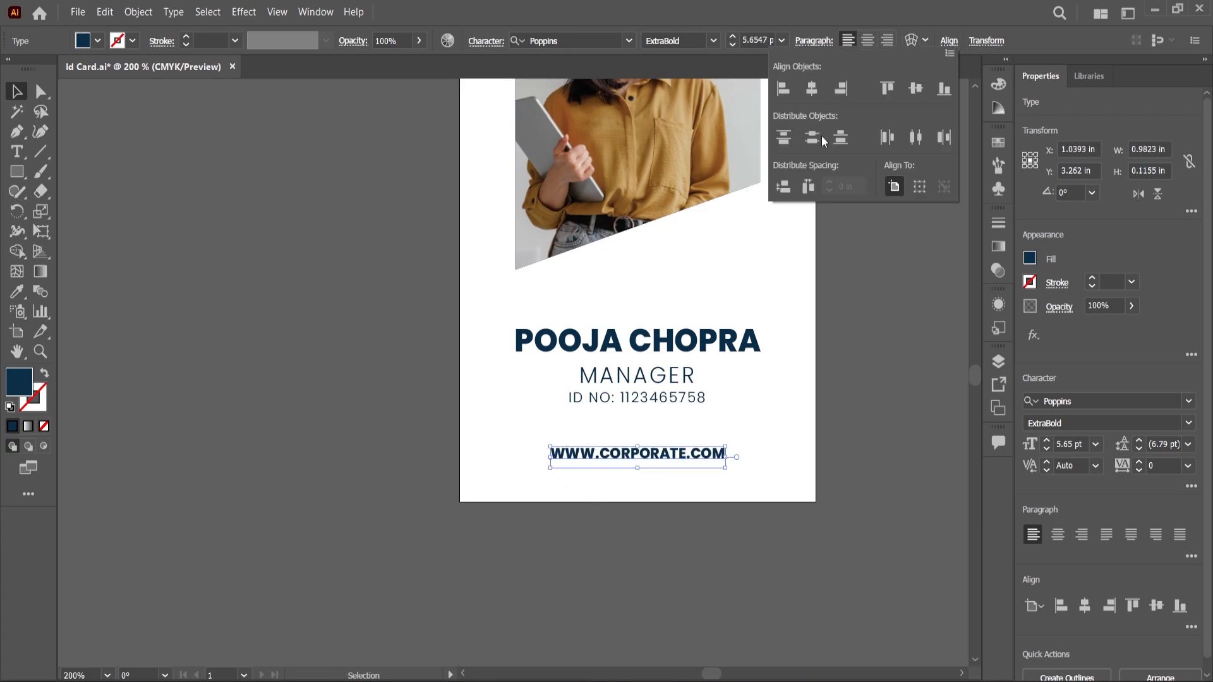
- Draw a thin navy bar across the full width of the card's lower edge
{"action": "left_click", "coordinate": [17, 171]}
{"action": "left_click_drag", "start_coordinate": [458, 487], "coordinate": [815, 503]}
{"action": "key", "text": "v"}
{"action": "left_click", "coordinate": [150, 320]}
{"action": "key", "text": "ctrl+1"}
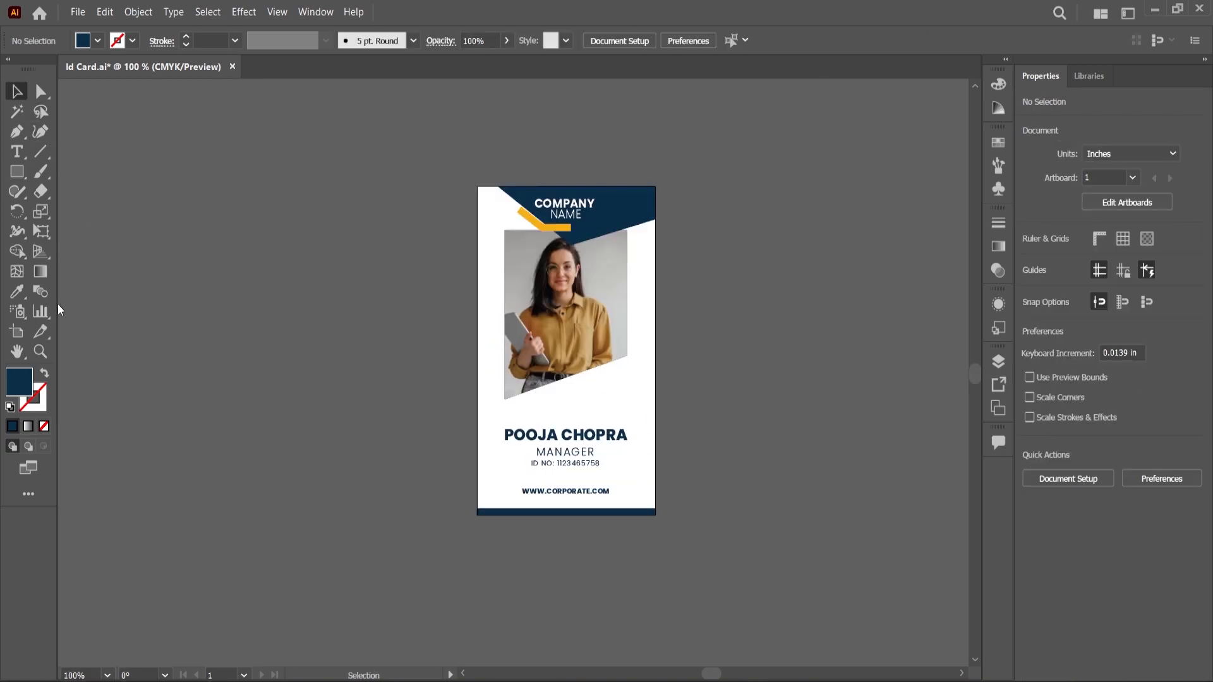
- Duplicate the artboard with its artwork directly beside the original to make the card's back side
{"action": "left_click", "coordinate": [17, 331]}
{"action": "left_click_drag", "start_coordinate": [495, 265], "coordinate": [687, 290]}
{"action": "key", "text": "v"}
{"action": "key", "text": "ctrl+minus"}
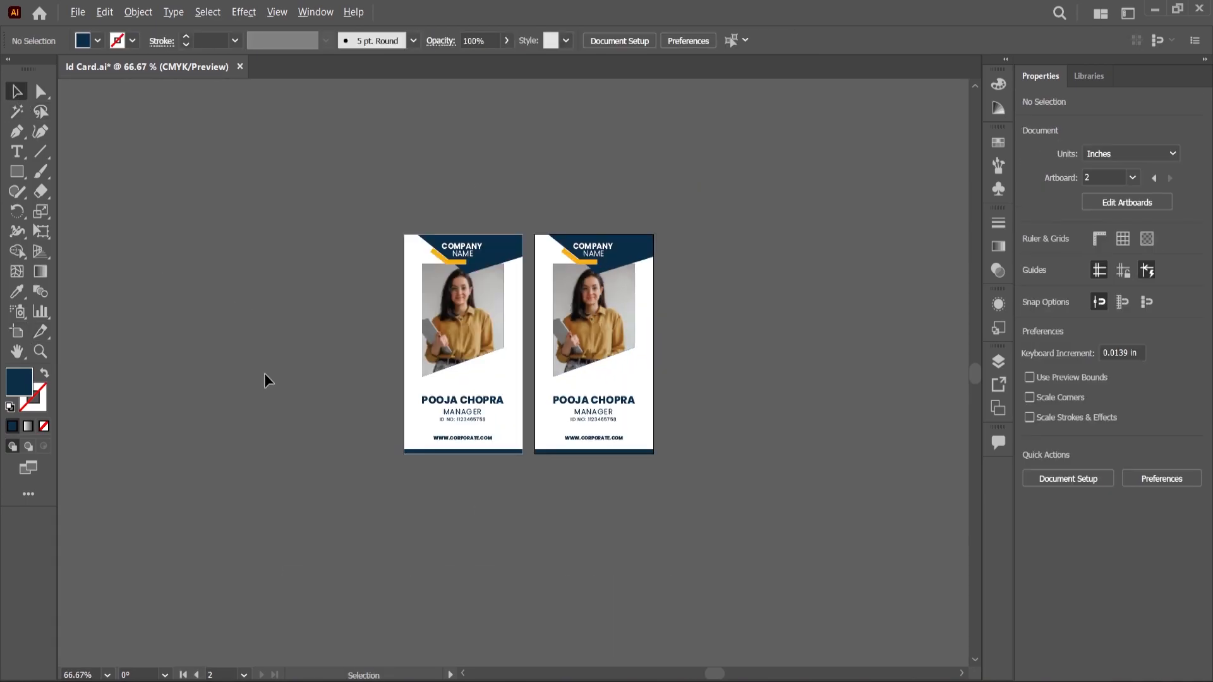
{"action": "scroll", "coordinate": [600, 245], "scroll_direction": "up", "scroll_amount": 3}
- Delete the corner shape, portrait, orange accent, text lines and bottom bar from the duplicated artboard
{"action": "left_click", "coordinate": [699, 279]}
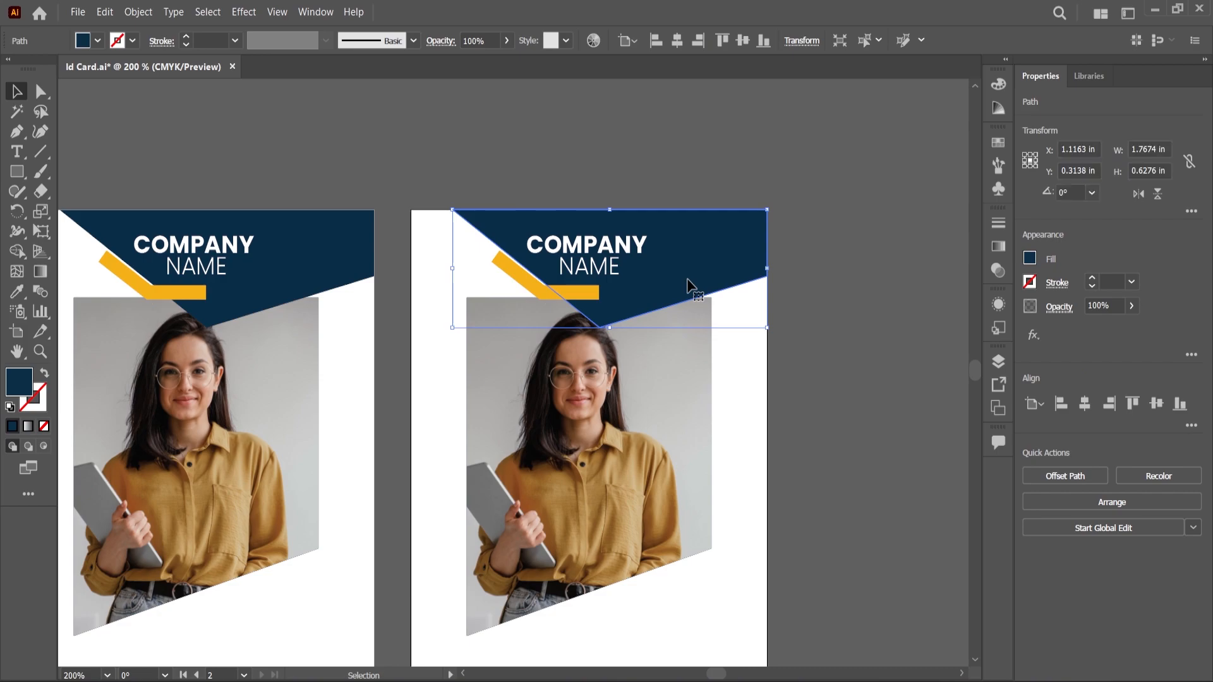
{"action": "key", "text": "Delete"}
{"action": "left_click", "coordinate": [590, 393]}
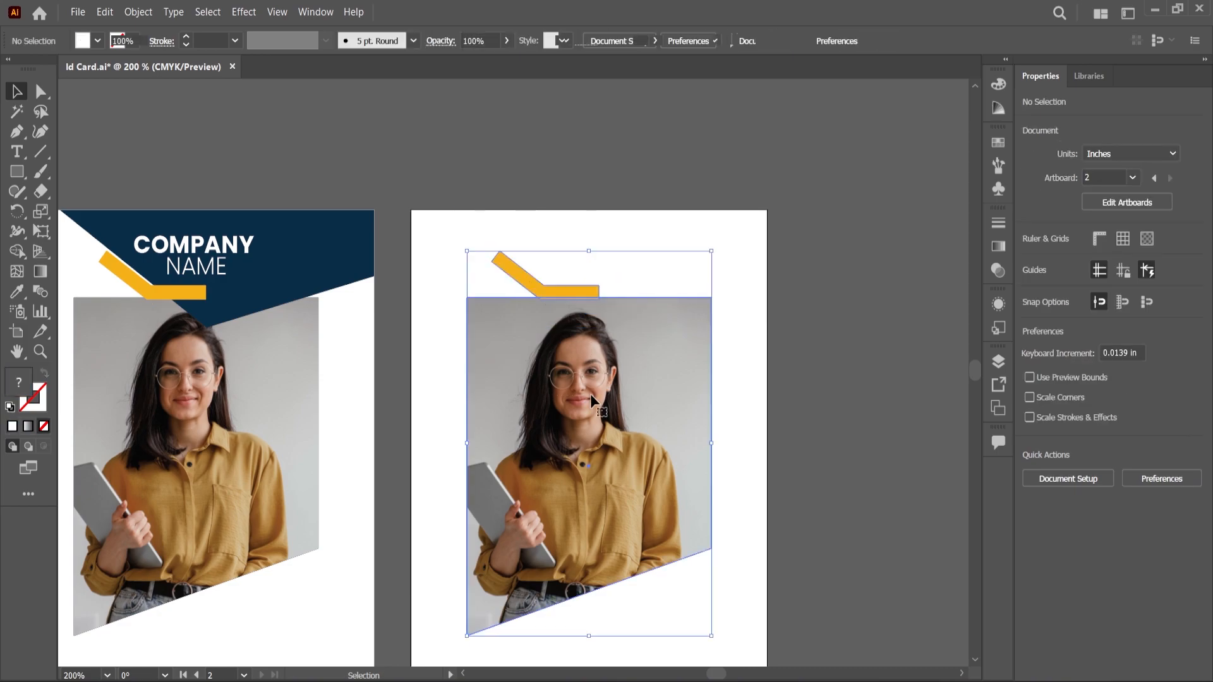
{"action": "key", "text": "Delete"}
{"action": "scroll", "coordinate": [582, 373], "scroll_direction": "down", "scroll_amount": 5}
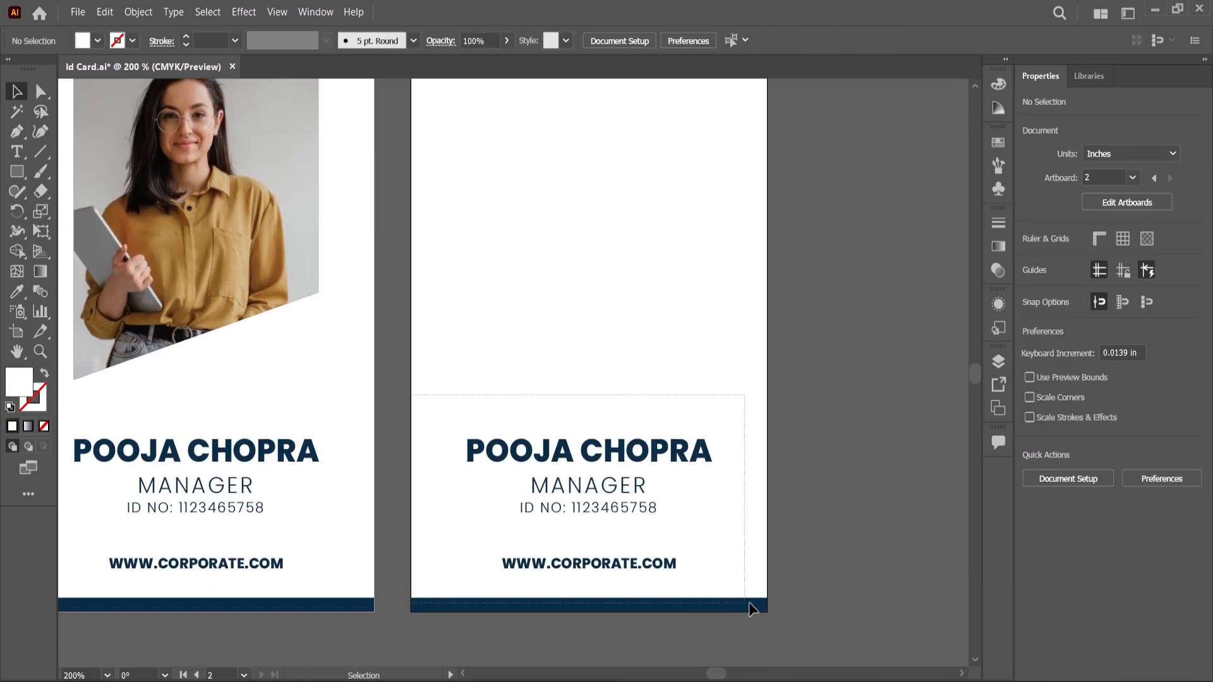
{"action": "left_click_drag", "start_coordinate": [744, 608], "coordinate": [795, 614]}
{"action": "key", "text": "Delete"}
- Draw a navy rectangle covering the entire second artboard and deselect it
{"action": "left_click", "coordinate": [17, 171]}
{"action": "scroll", "coordinate": [439, 425], "scroll_direction": "down", "scroll_amount": 2}
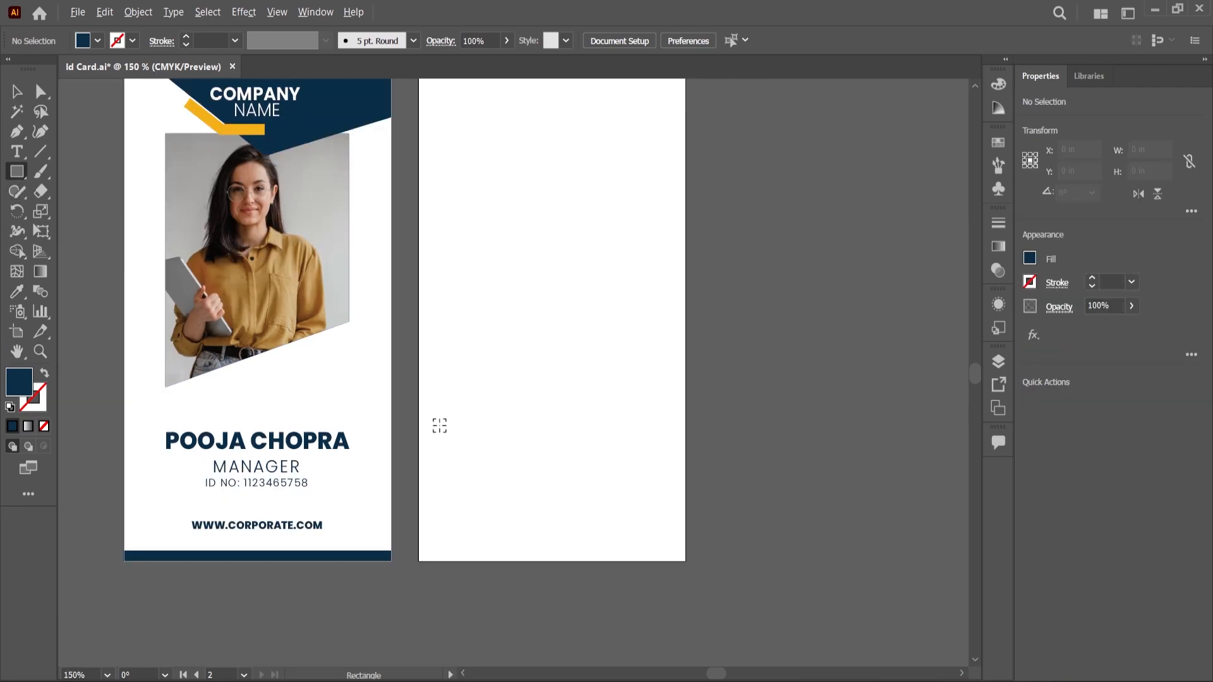
{"action": "scroll", "coordinate": [421, 162], "scroll_direction": "up", "scroll_amount": 1}
{"action": "left_click_drag", "start_coordinate": [418, 148], "coordinate": [684, 634]}
{"action": "left_click_drag", "start_coordinate": [683, 640], "coordinate": [687, 640]}
{"action": "key", "text": "v"}
{"action": "key", "text": "ctrl+shift+a"}
{"action": "scroll", "coordinate": [563, 243], "scroll_direction": "down", "scroll_amount": 1}
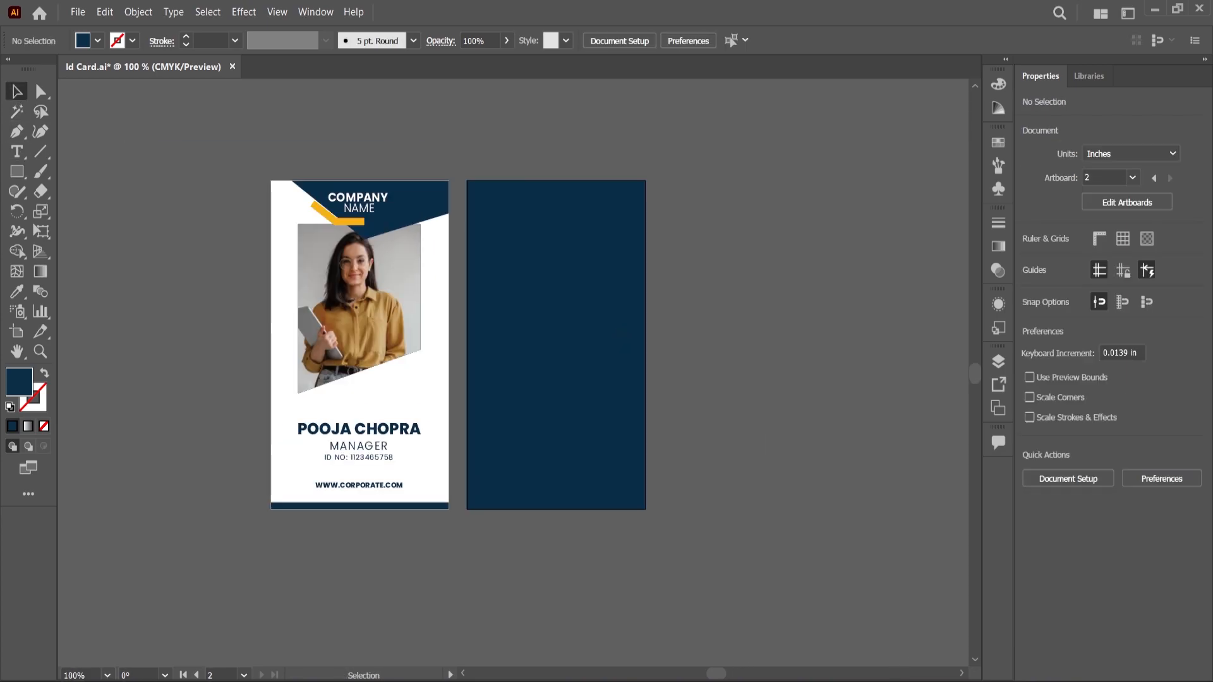
- Copy the employee's name from the back-side details in the Content text file
{"action": "scroll", "coordinate": [641, 395], "scroll_direction": "up", "scroll_amount": 1}
{"action": "key", "text": "alt+Tab"}
{"action": "triple_click", "coordinate": [179, 399]}
{"action": "key", "text": "ctrl+c"}
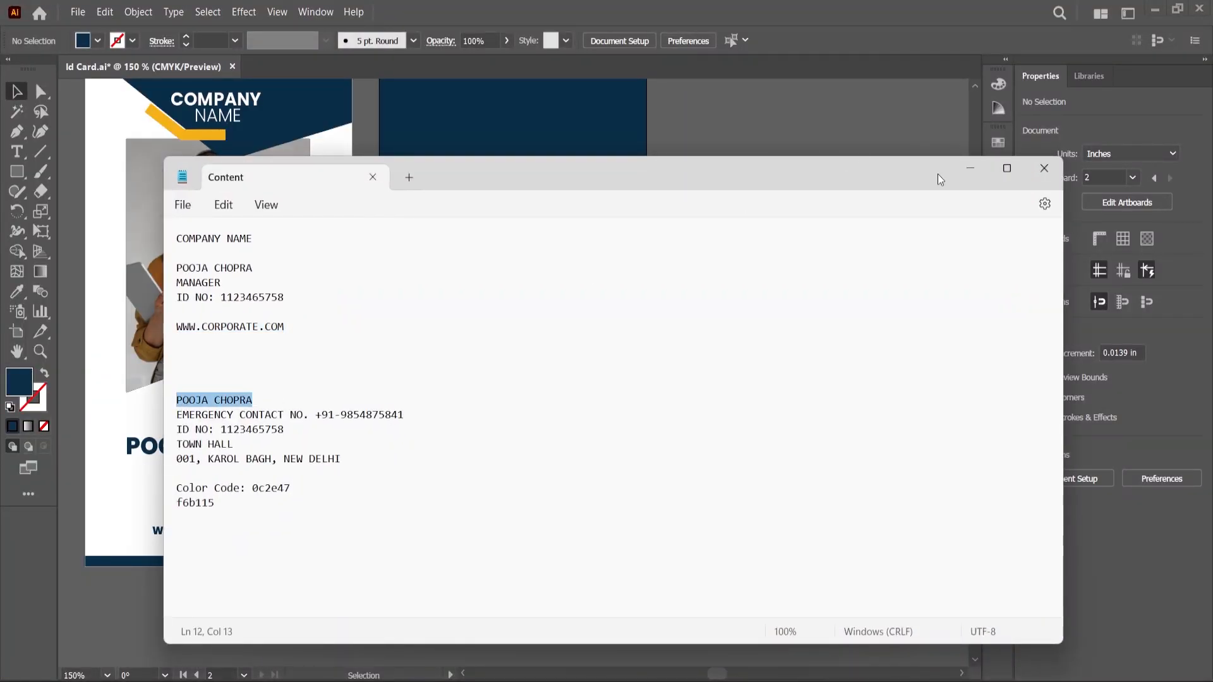
{"action": "left_click", "coordinate": [970, 168]}
- Paste the employee's name as a new text line near the top of the navy back card and dismiss the security notification
{"action": "scroll", "coordinate": [509, 278], "scroll_direction": "down", "scroll_amount": 2}
{"action": "scroll", "coordinate": [509, 278], "scroll_direction": "up", "scroll_amount": 1}
{"action": "key", "text": "t"}
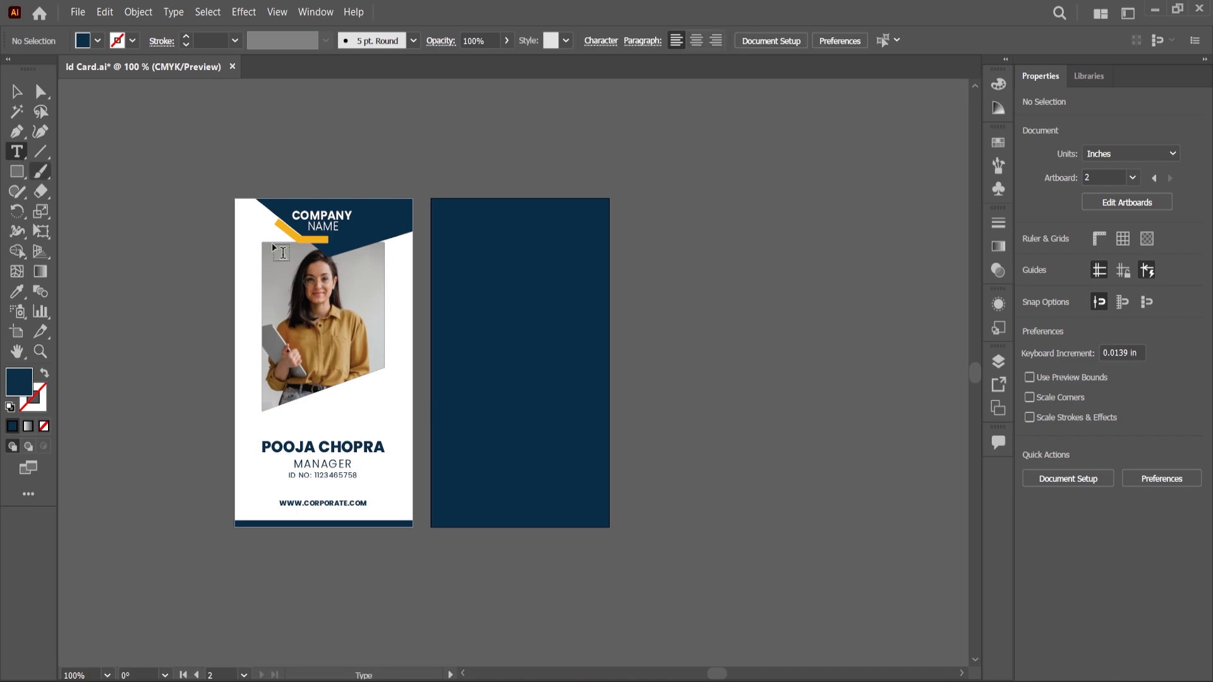
{"action": "scroll", "coordinate": [497, 270], "scroll_direction": "up", "scroll_amount": 1}
{"action": "left_click", "coordinate": [491, 268]}
{"action": "key", "text": "ctrl+v"}
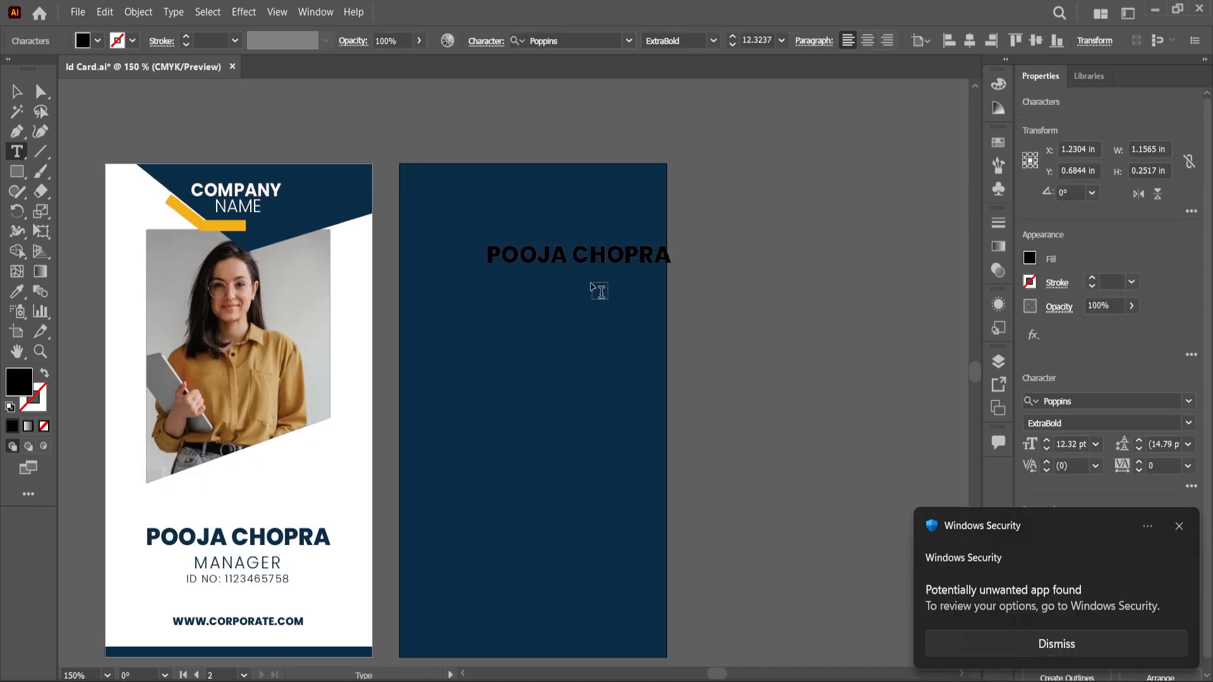
{"action": "left_click", "coordinate": [1180, 527]}
- Set the back card's name text fill to white, ffffff
{"action": "key", "text": "ctrl+a"}
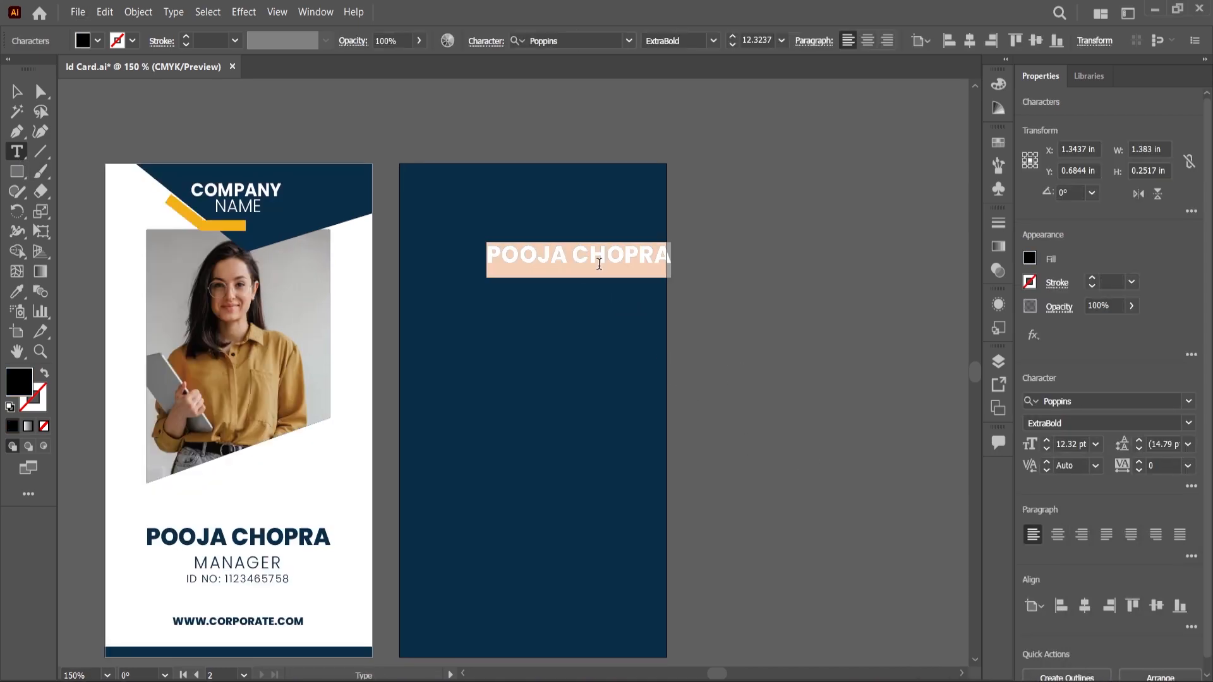
{"action": "double_click", "coordinate": [18, 390]}
{"action": "type", "text": "ffffff"}
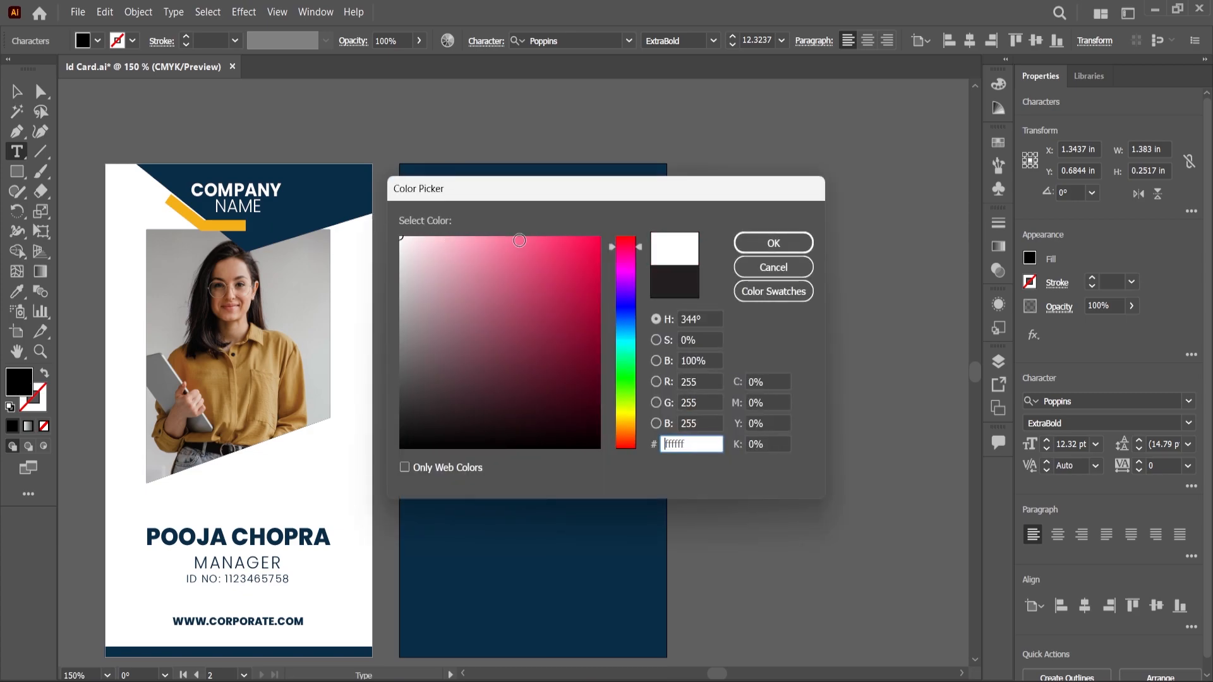
{"action": "left_click", "coordinate": [775, 244]}
{"action": "left_click", "coordinate": [16, 94]}
- Scale the back card's name down to about 10.55 pt, raise it slightly and center it horizontally on the artboard
{"action": "left_click", "coordinate": [949, 40]}
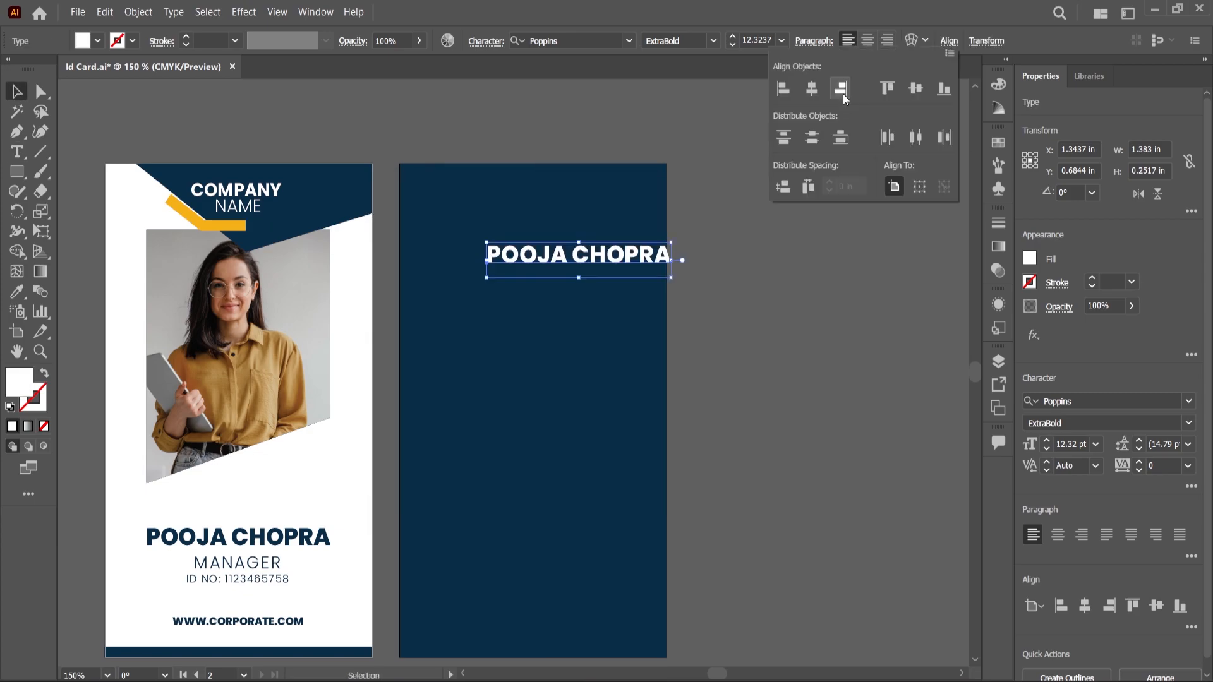
{"action": "left_click", "coordinate": [816, 89]}
{"action": "scroll", "coordinate": [594, 272], "scroll_direction": "up", "scroll_amount": 1}
{"action": "left_click_drag", "start_coordinate": [584, 260], "coordinate": [584, 232]}
{"action": "scroll", "coordinate": [640, 223], "scroll_direction": "up", "scroll_amount": 1}
{"action": "left_click", "coordinate": [949, 41]}
{"action": "left_click", "coordinate": [816, 89]}
{"action": "scroll", "coordinate": [808, 245], "scroll_direction": "down", "scroll_amount": 2}
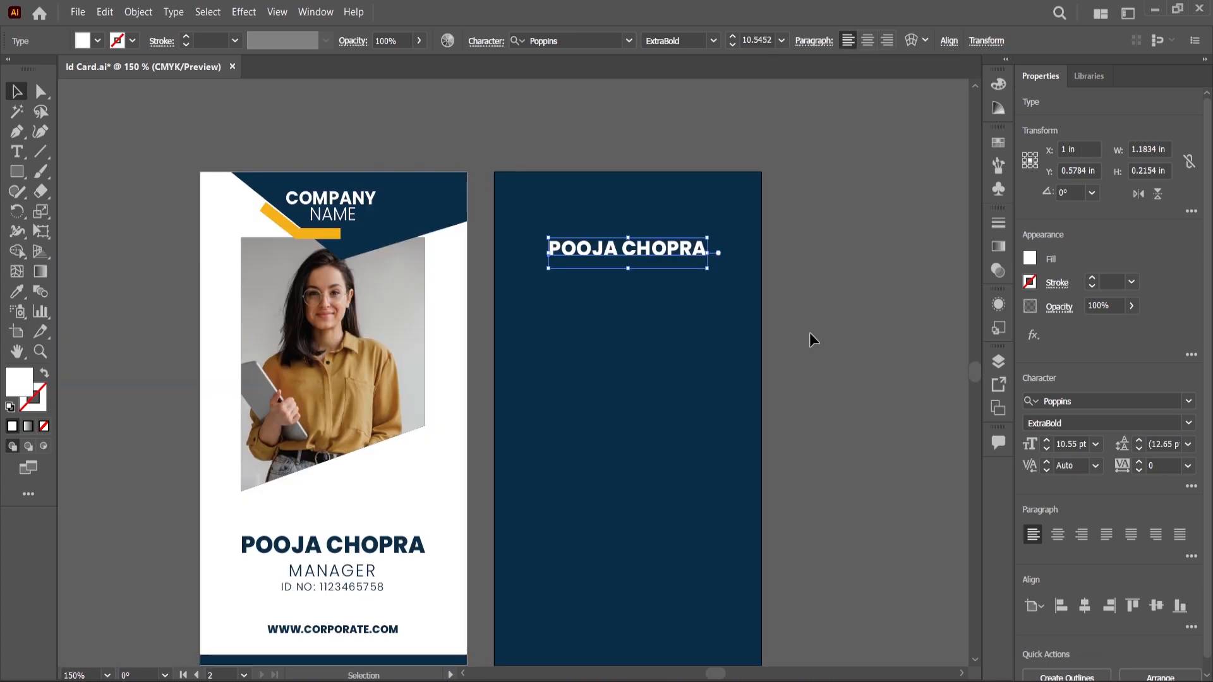
{"action": "left_click", "coordinate": [809, 333]}
{"action": "scroll", "coordinate": [466, 283], "scroll_direction": "up", "scroll_amount": 1}
{"action": "scroll", "coordinate": [655, 333], "scroll_direction": "down", "scroll_amount": 1}
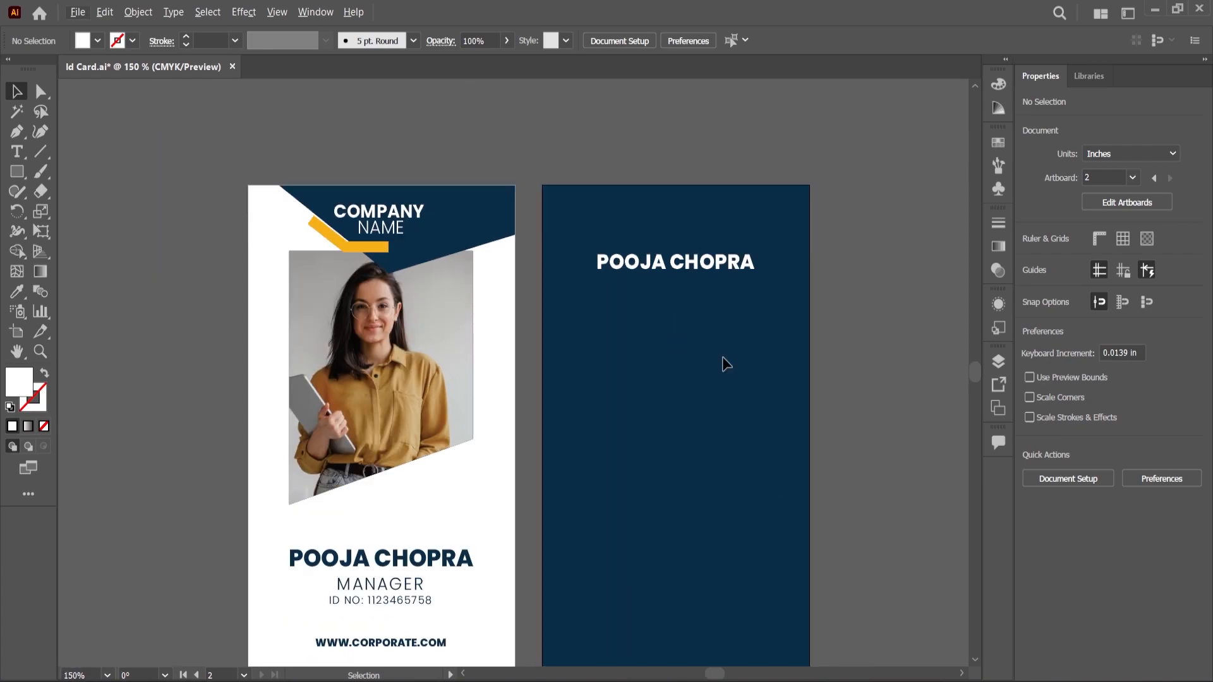
- Copy the ID number line from the back-side details in the Content text file
{"action": "key", "text": "alt+Tab"}
{"action": "left_click_drag", "start_coordinate": [303, 430], "coordinate": [168, 429]}
{"action": "key", "text": "ctrl+c"}
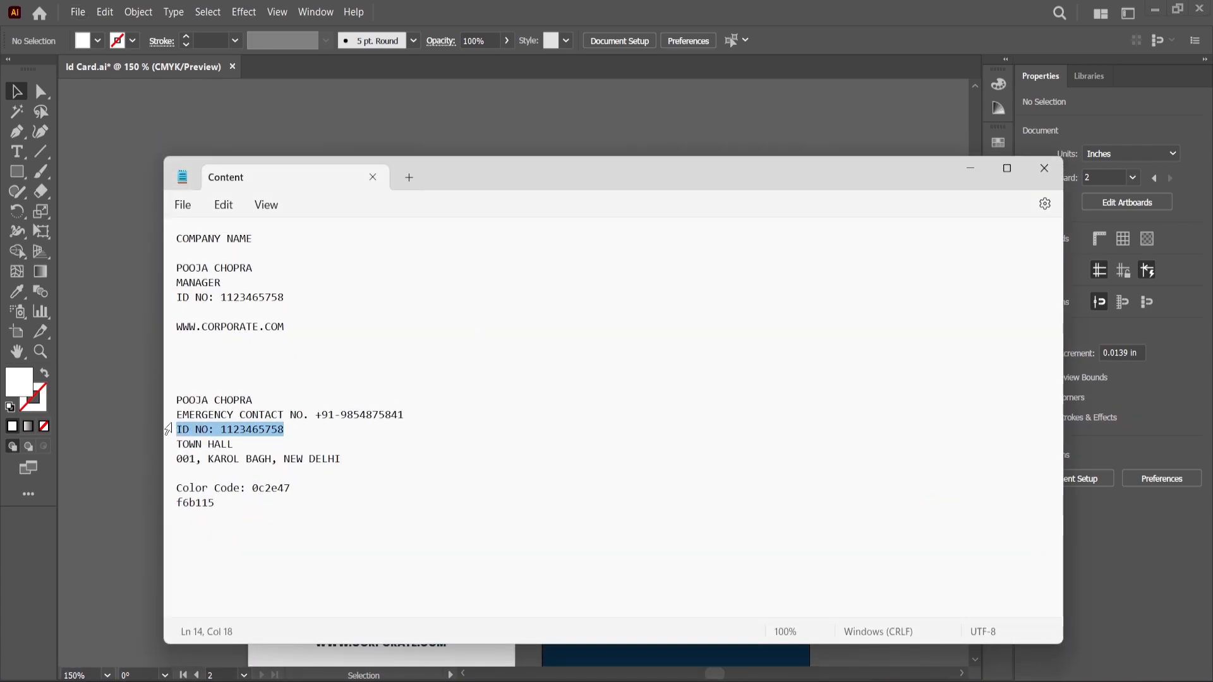
{"action": "left_click", "coordinate": [970, 168]}
- Duplicate the back card's name directly beneath itself and replace the copy's text with the ID number line
{"action": "scroll", "coordinate": [644, 278], "scroll_direction": "up", "scroll_amount": 2}
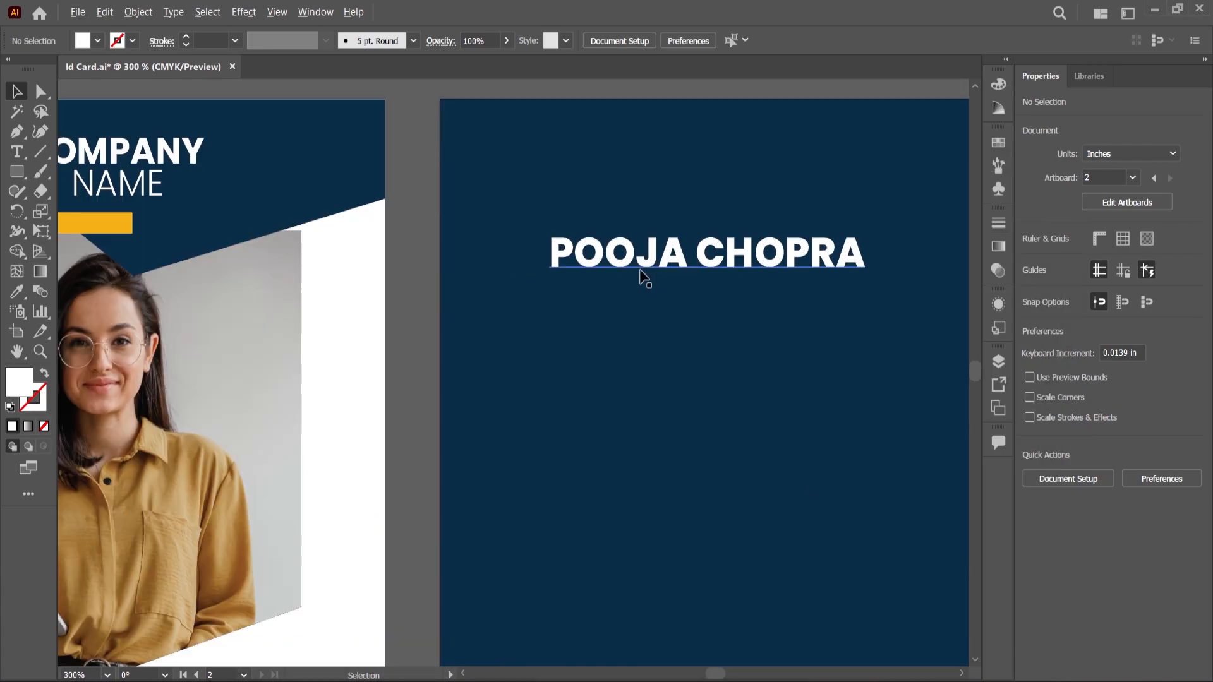
{"action": "left_click_drag", "start_coordinate": [629, 267], "coordinate": [629, 301]}
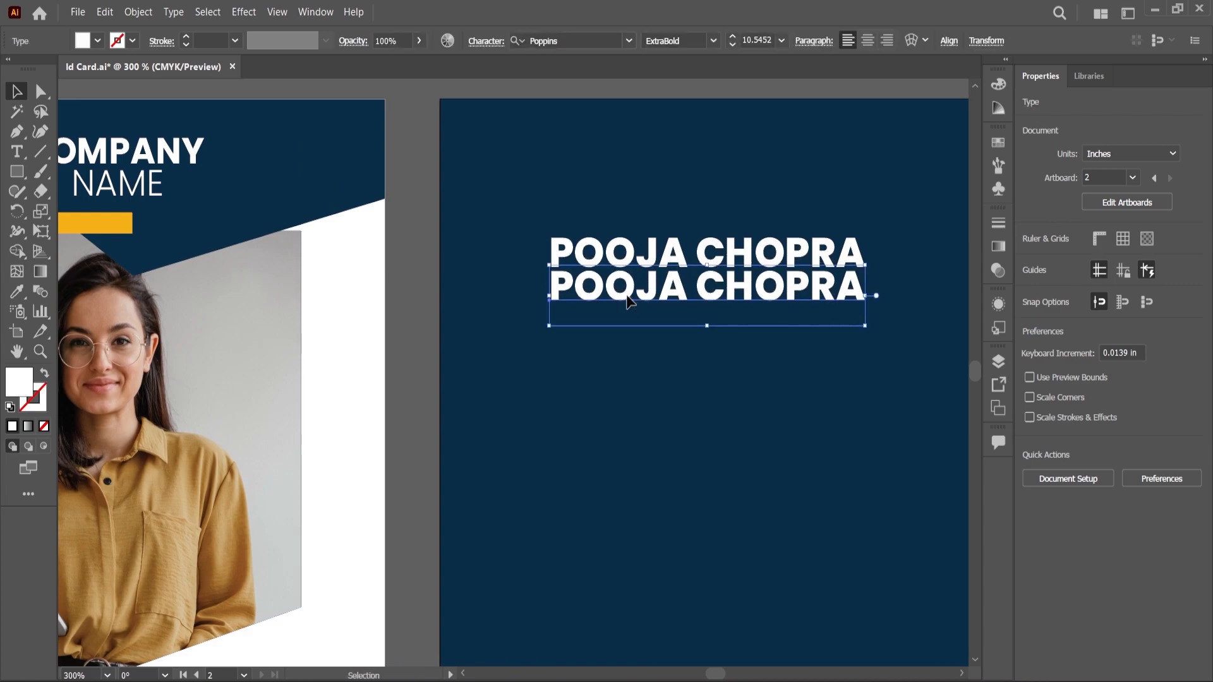
{"action": "triple_click", "coordinate": [629, 300]}
{"action": "key", "text": "ctrl+v"}
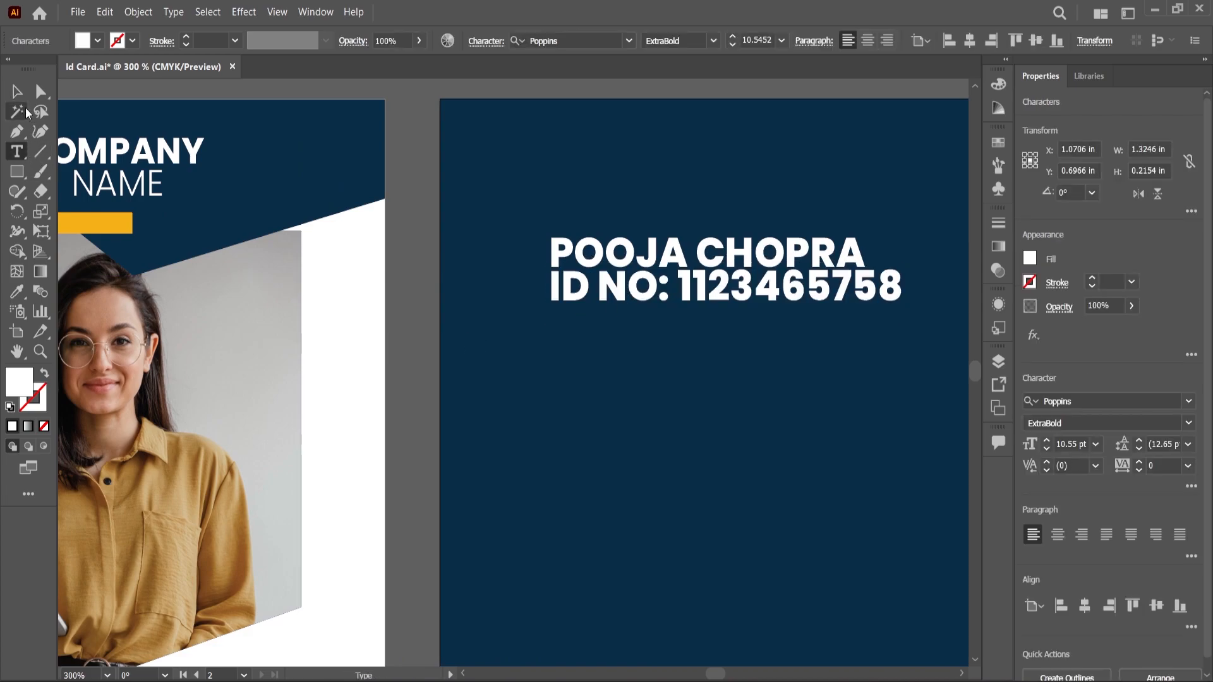
- Scale the back card's ID number line down to about 4.9 pt and place it under the name
{"action": "left_click", "coordinate": [17, 92]}
{"action": "key", "text": "ctrl+="}
{"action": "left_click_drag", "start_coordinate": [490, 275], "coordinate": [597, 317]}
{"action": "left_click_drag", "start_coordinate": [765, 325], "coordinate": [514, 295]}
- Align the left edges of the back card's name and ID number lines, then deselect them
{"action": "left_click", "coordinate": [572, 259], "text": "shift"}
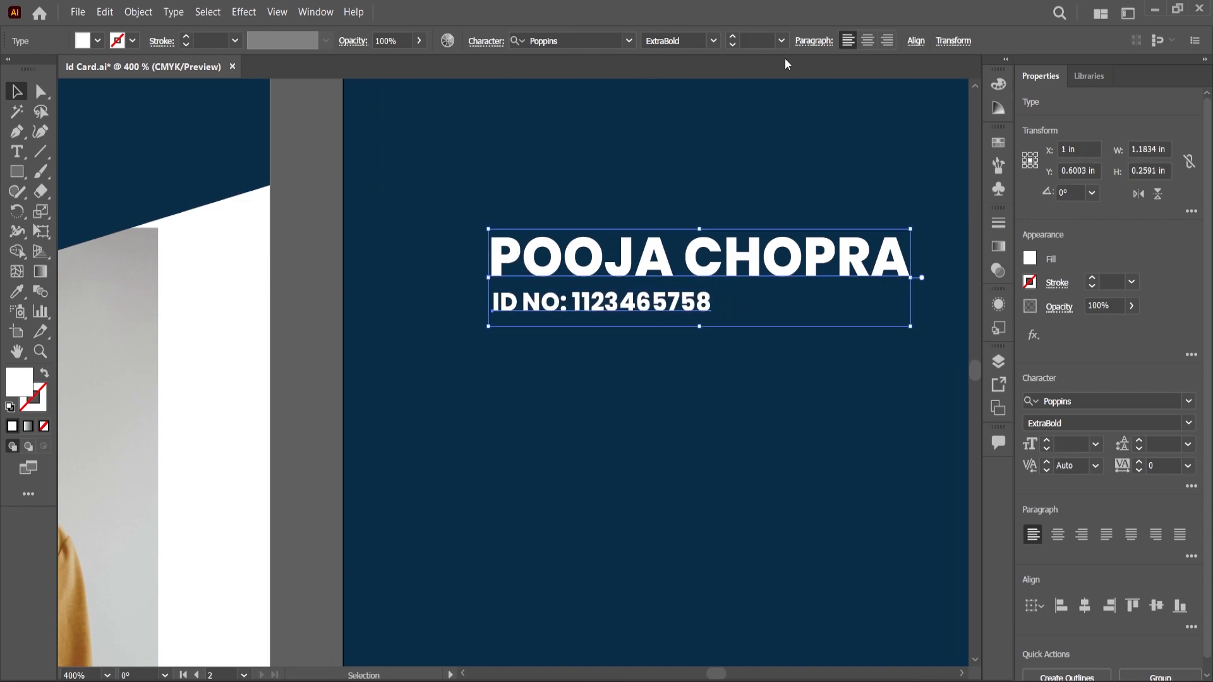
{"action": "left_click", "coordinate": [917, 42]}
{"action": "left_click", "coordinate": [750, 89]}
{"action": "left_click", "coordinate": [320, 397]}
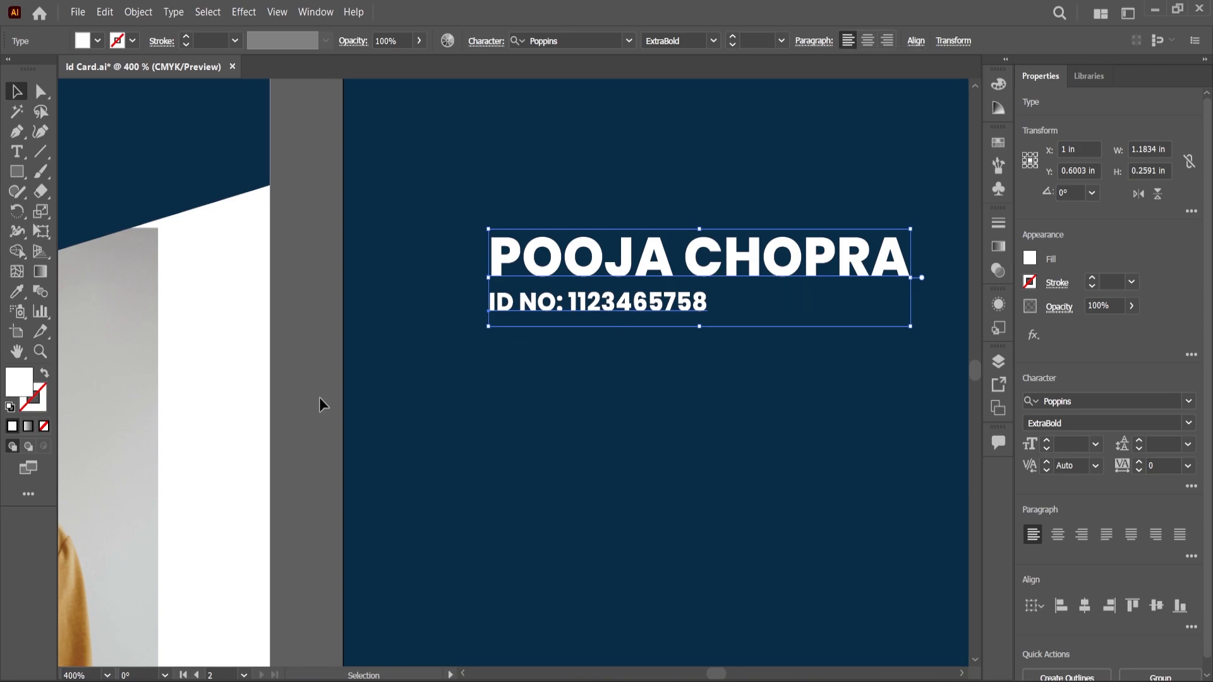
{"action": "key", "text": "ctrl+minus"}
{"action": "key", "text": "ctrl+minus"}
{"action": "key", "text": "ctrl+minus"}
{"action": "left_click", "coordinate": [892, 411]}
- Duplicate the back card's name straight down below the ID number, leaving a gap, at about Y 1.06 in
{"action": "scroll", "coordinate": [593, 335], "scroll_direction": "up", "scroll_amount": 1}
{"action": "left_click", "coordinate": [573, 292]}
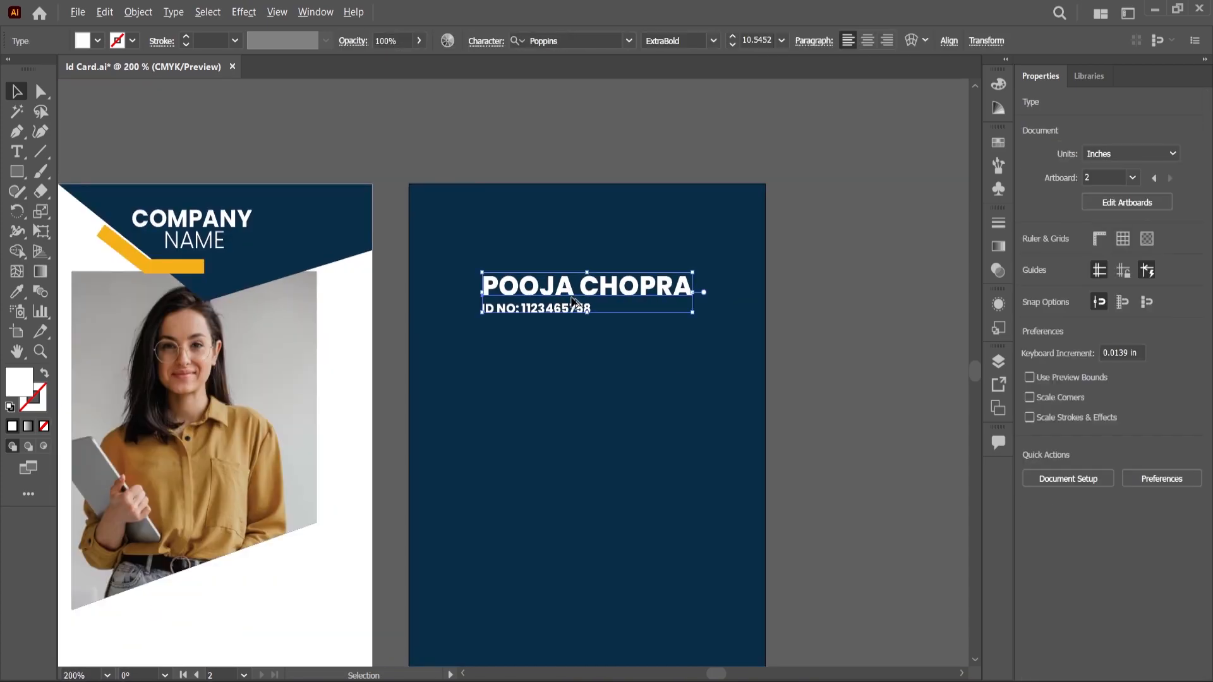
{"action": "scroll", "coordinate": [570, 293], "scroll_direction": "up", "scroll_amount": 1}
{"action": "left_click_drag", "start_coordinate": [573, 286], "coordinate": [573, 431], "text": "alt+shift"}
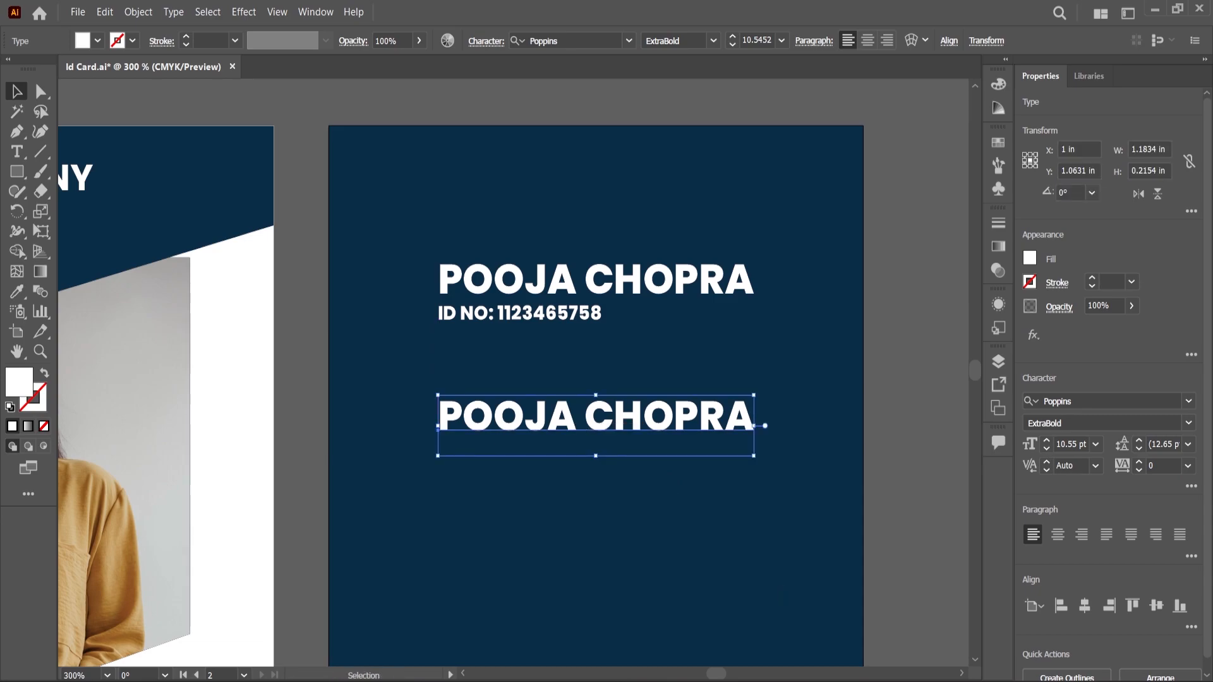
- Copy TOWN HALL from the Content text file and replace the duplicated name's text with it
{"action": "key", "text": "alt+Tab"}
{"action": "left_click_drag", "start_coordinate": [266, 446], "coordinate": [166, 446]}
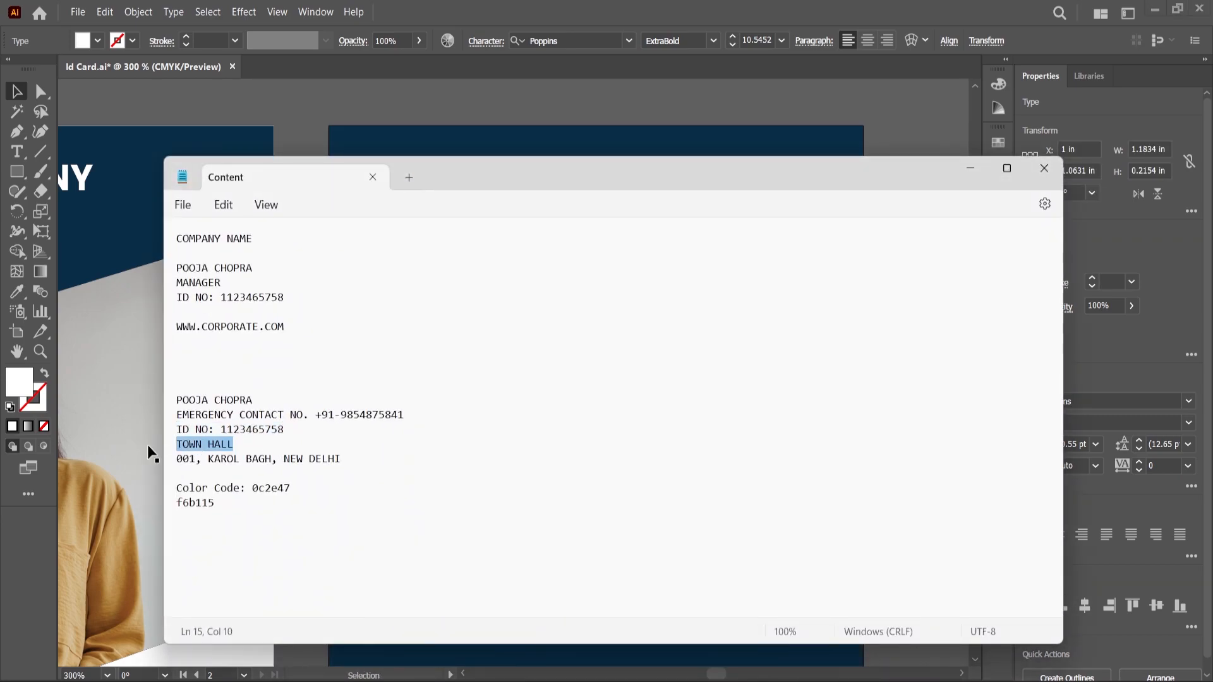
{"action": "left_click", "coordinate": [972, 166]}
{"action": "double_click", "coordinate": [506, 428]}
{"action": "key", "text": "ctrl+a"}
{"action": "type", "text": "TOWN HALL"}
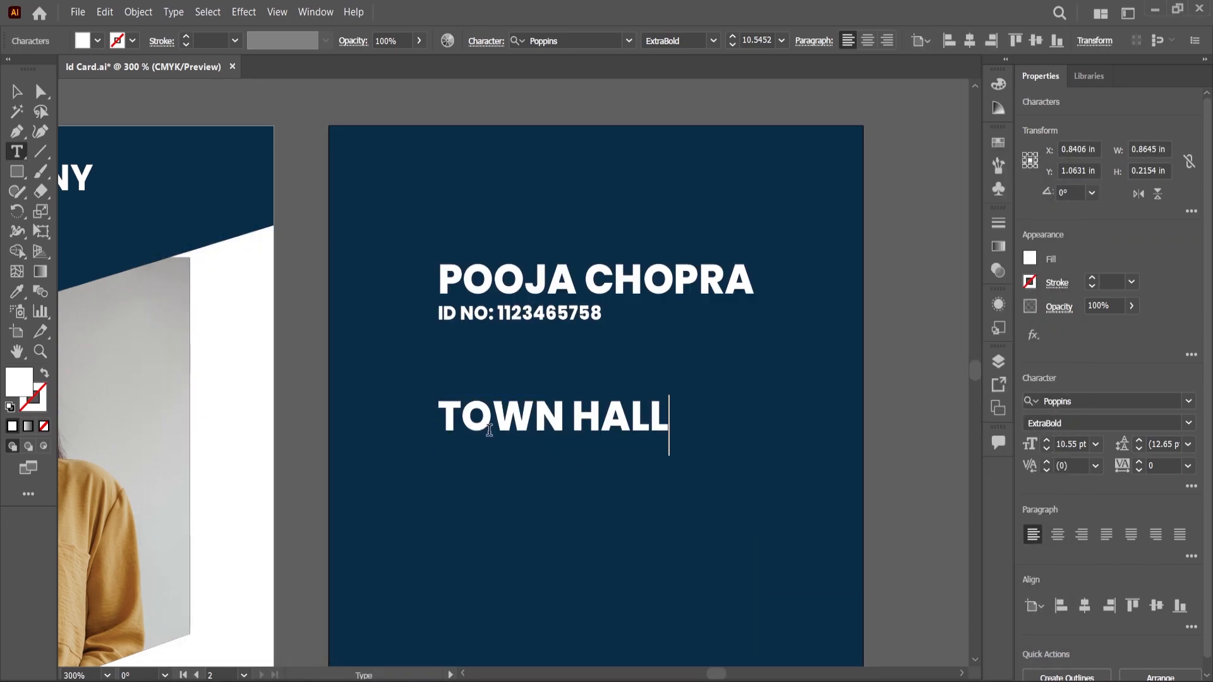
- Duplicate the back card's ID number line straight down to just beneath TOWN HALL
{"action": "left_click", "coordinate": [17, 92]}
{"action": "left_click", "coordinate": [482, 313]}
{"action": "left_click_drag", "start_coordinate": [482, 313], "coordinate": [482, 446]}
- Copy the street address line from the Content text file and return to the card design
{"action": "key", "text": "alt+Tab"}
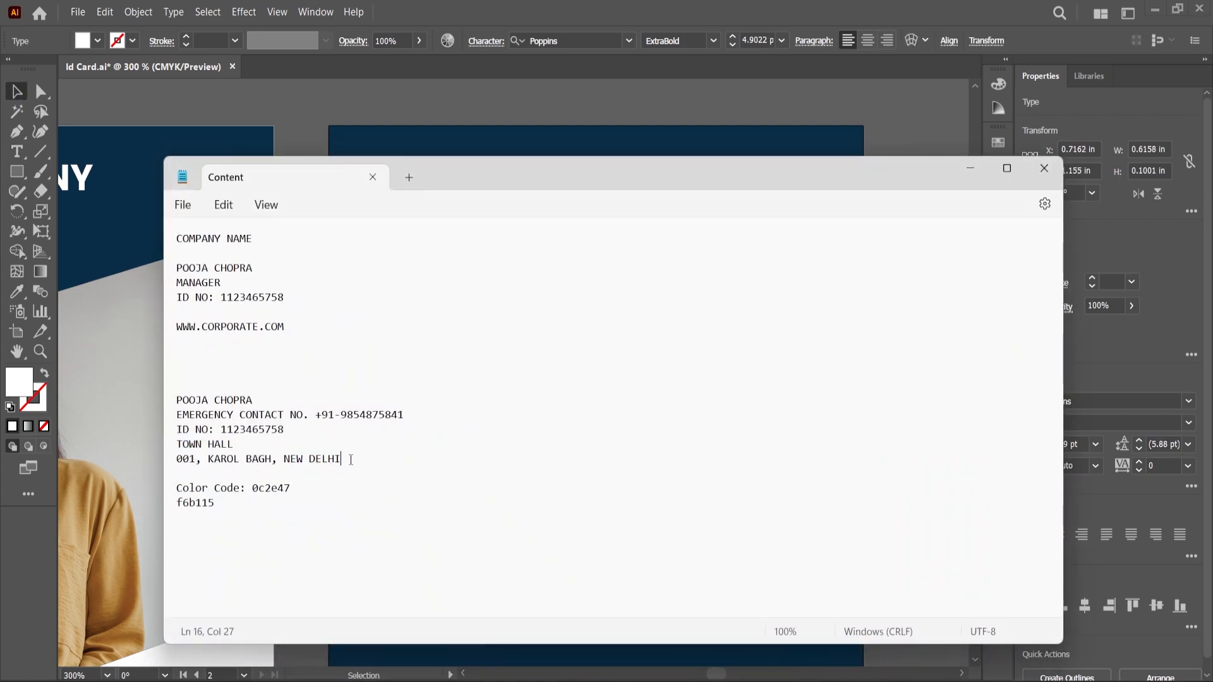
{"action": "left_click_drag", "start_coordinate": [353, 459], "coordinate": [174, 461]}
{"action": "key", "text": "ctrl+c"}
{"action": "left_click", "coordinate": [970, 175]}
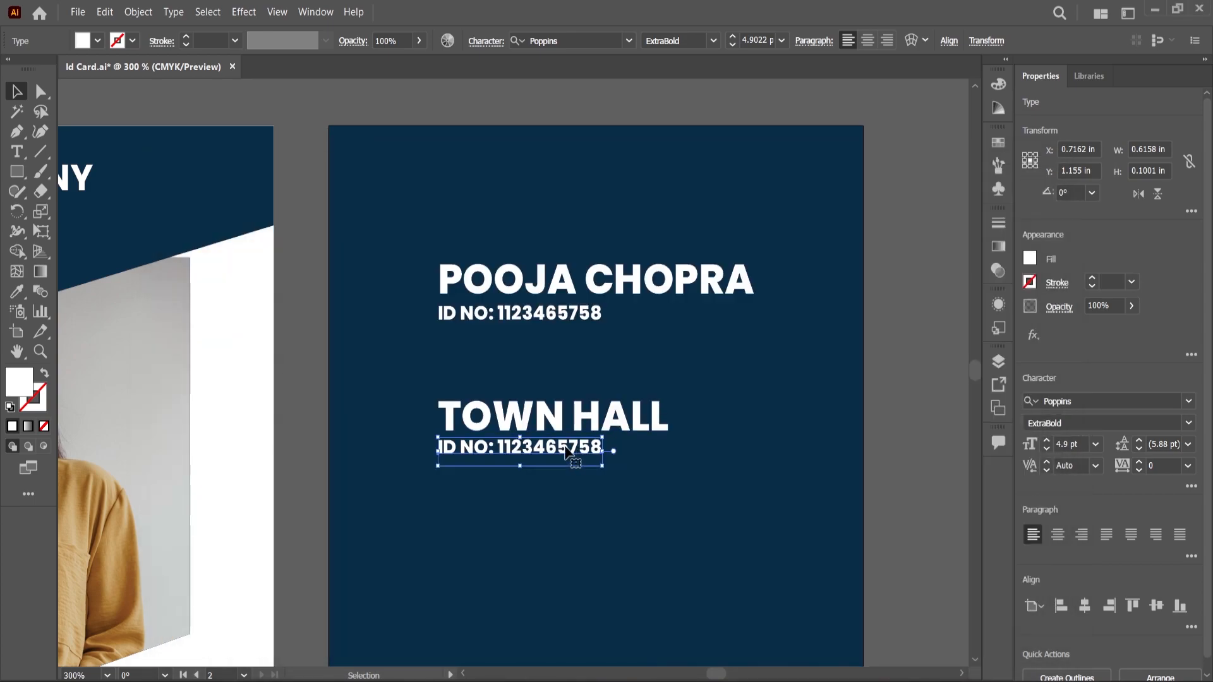
- Replace the duplicated ID number text beneath TOWN HALL with the copied street address
{"action": "double_click", "coordinate": [572, 455]}
{"action": "key", "text": "ctrl+a"}
{"action": "key", "text": "ctrl+v"}
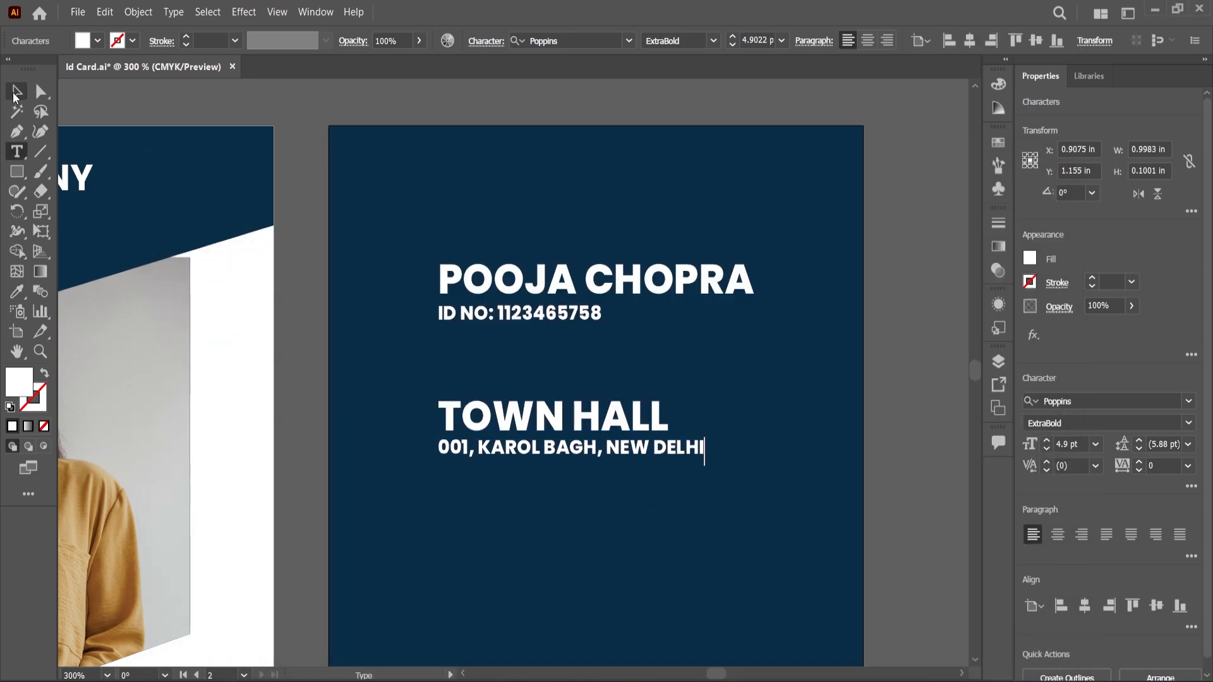
{"action": "left_click", "coordinate": [15, 92]}
- Select all four text lines on the back card and align their left edges
{"action": "key", "text": "ctrl+minus"}
{"action": "left_click_drag", "start_coordinate": [858, 447], "coordinate": [482, 256]}
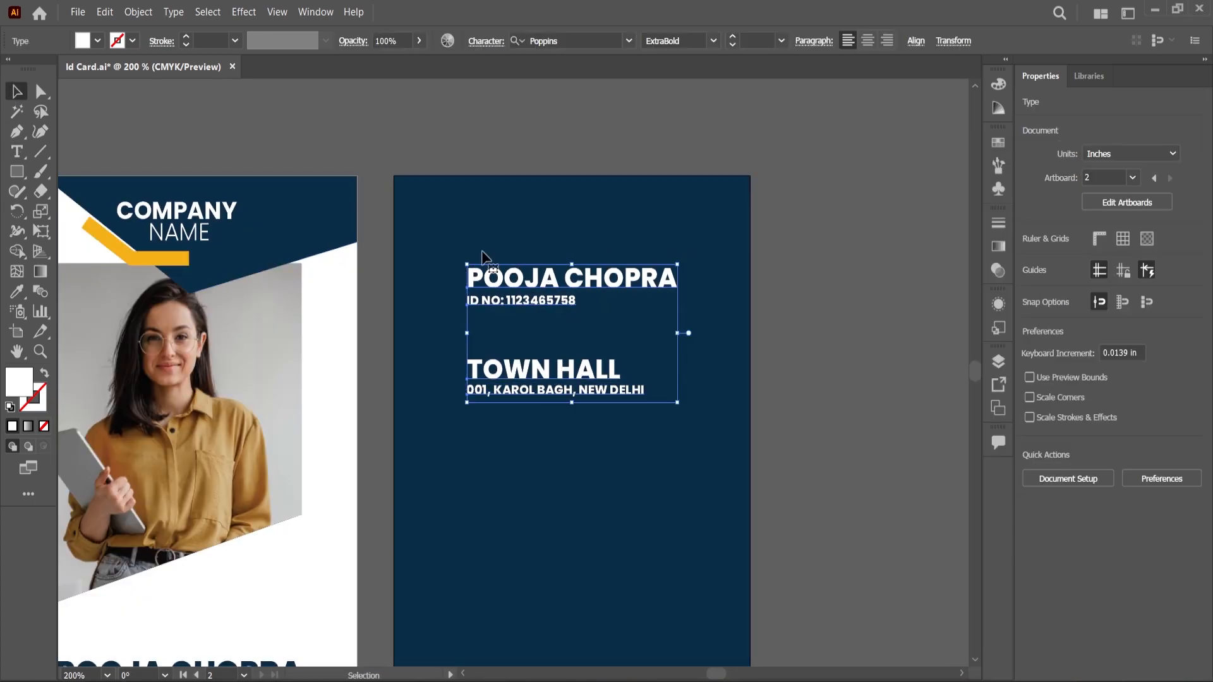
{"action": "left_click", "coordinate": [916, 40]}
{"action": "left_click", "coordinate": [751, 89]}
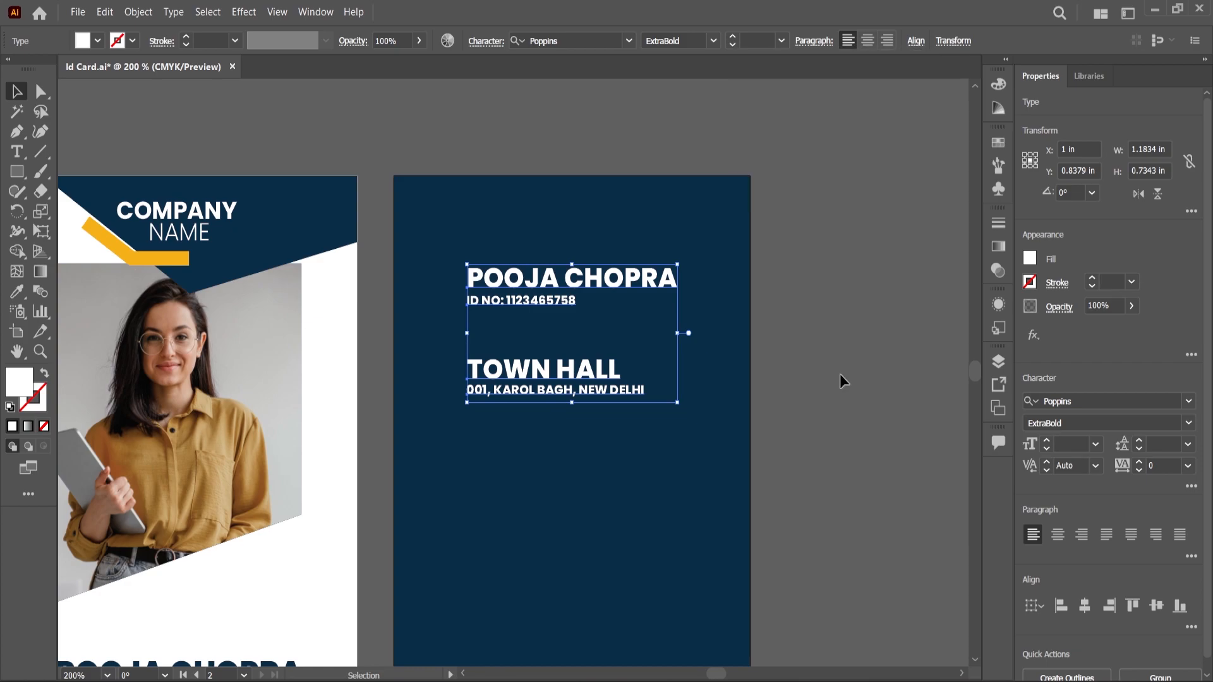
{"action": "left_click", "coordinate": [794, 369]}
{"action": "key", "text": "ctrl+minus"}
{"action": "key", "text": "ctrl+minus"}
{"action": "key", "text": "ctrl+plus"}
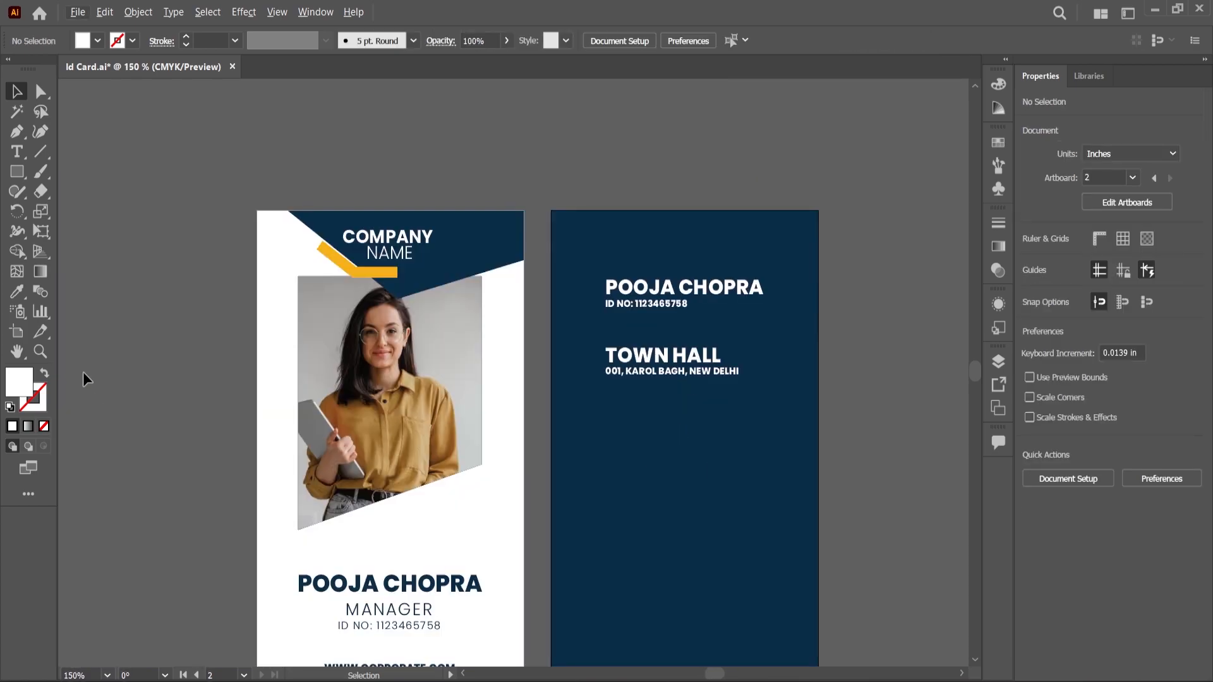
- Display the rulers around the card document
{"action": "left_click", "coordinate": [17, 152]}
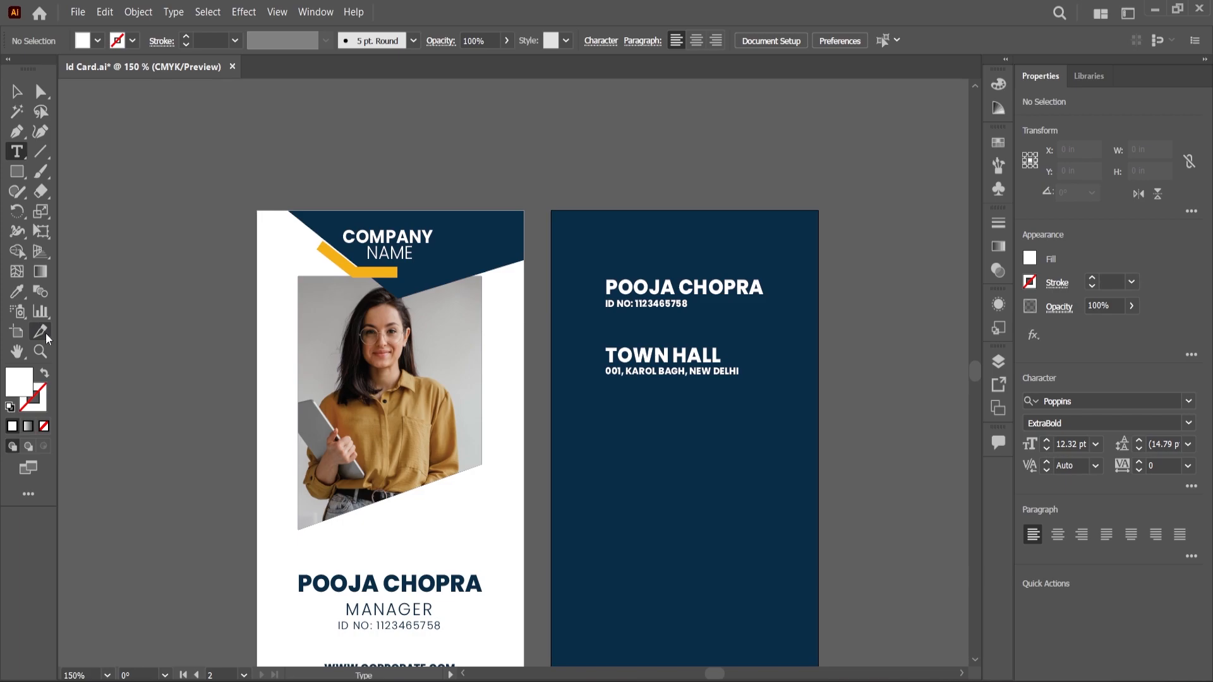
{"action": "key", "text": "ctrl+r"}
{"action": "left_click", "coordinate": [316, 12]}
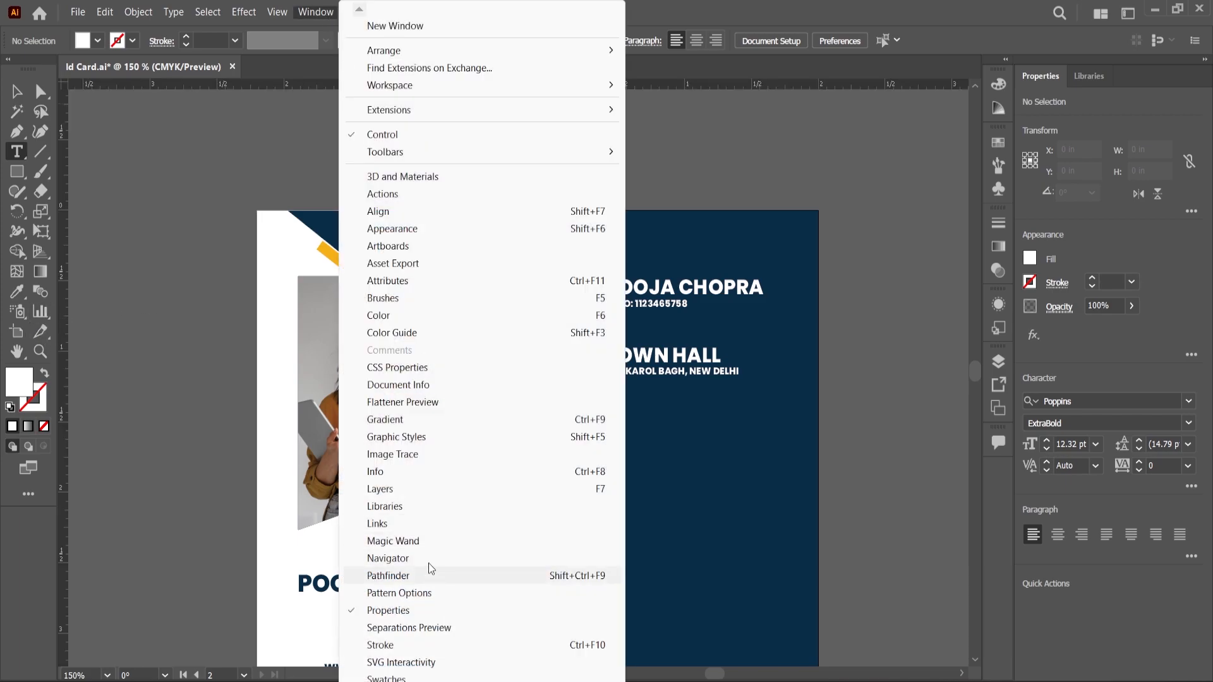
{"action": "scroll", "coordinate": [425, 583], "scroll_direction": "down", "scroll_amount": 3}
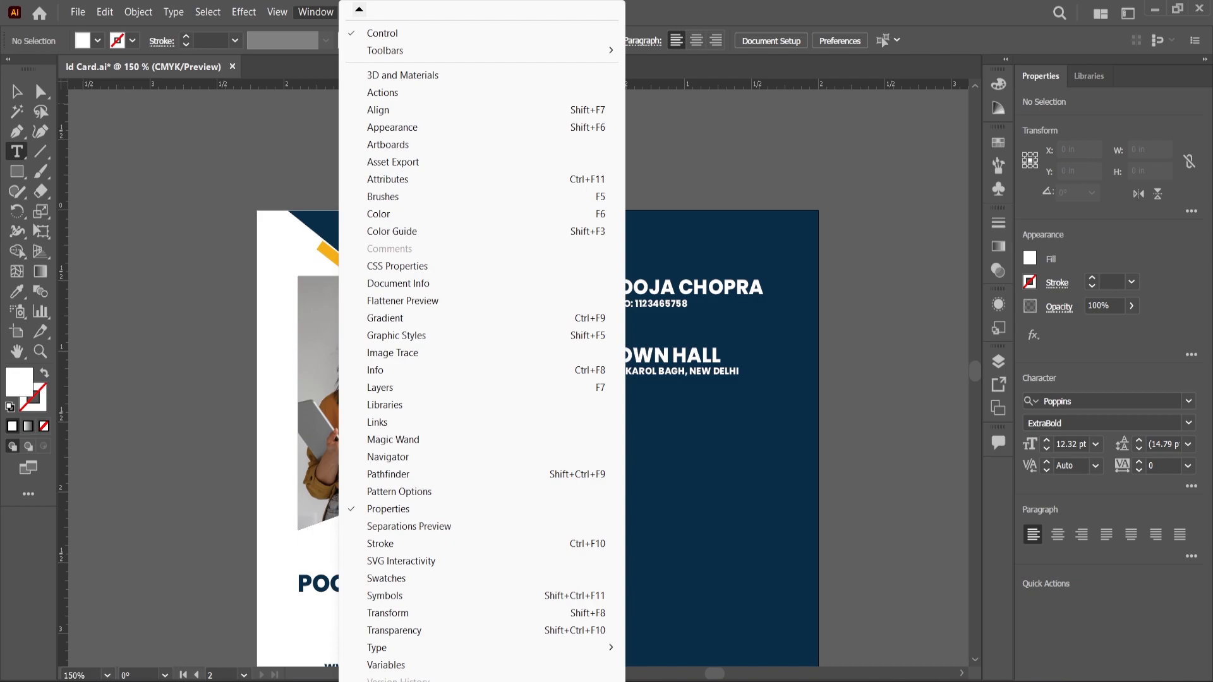
{"action": "scroll", "coordinate": [445, 439], "scroll_direction": "down", "scroll_amount": 4}
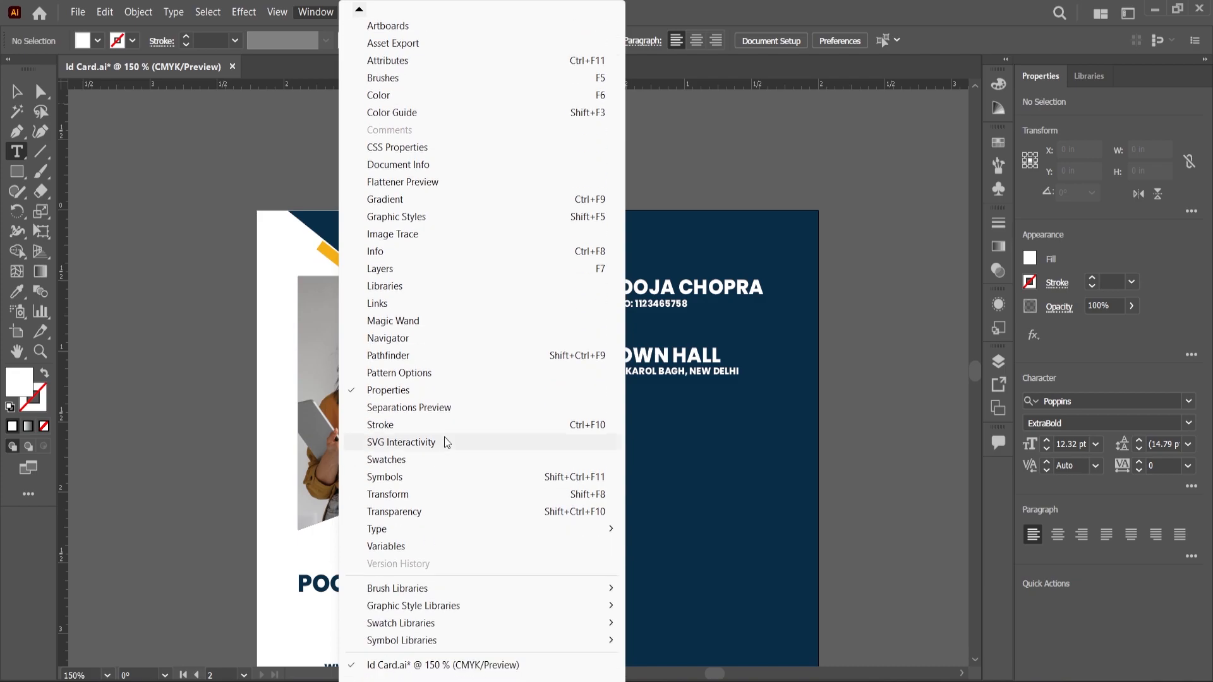
{"action": "left_click", "coordinate": [282, 11]}
{"action": "left_click", "coordinate": [282, 10]}
{"action": "mouse_move", "coordinate": [343, 637]}
{"action": "left_click", "coordinate": [580, 636]}
{"action": "left_click", "coordinate": [275, 12]}
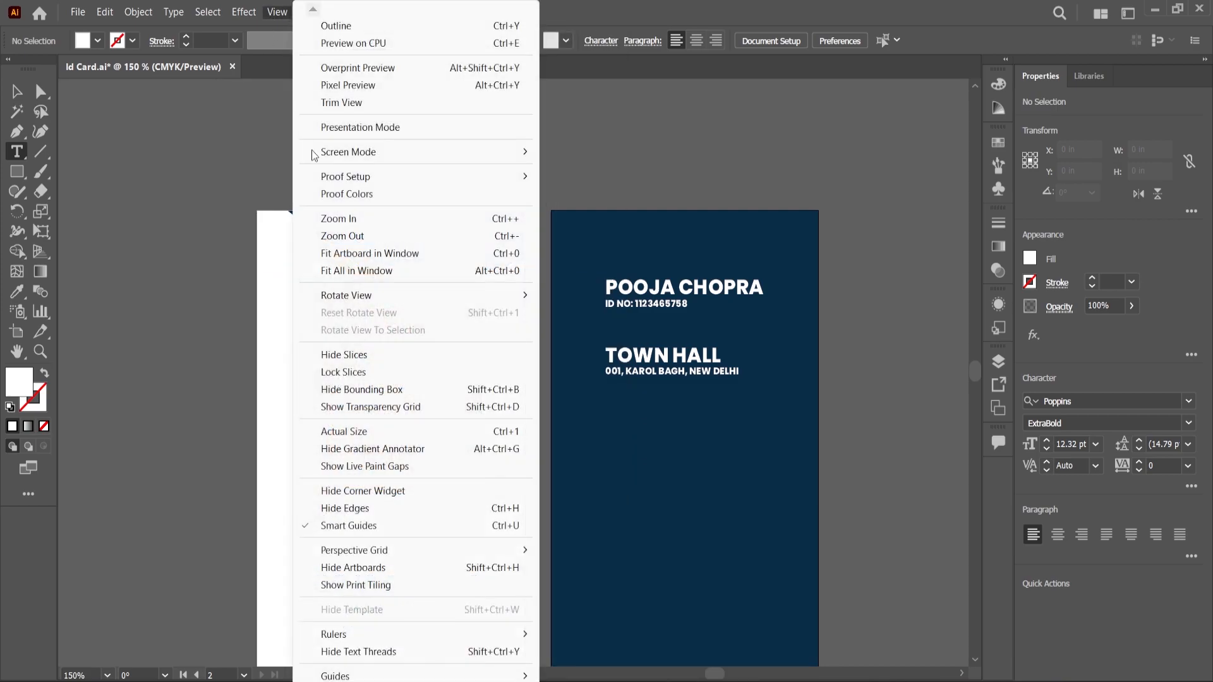
{"action": "left_click", "coordinate": [597, 637]}
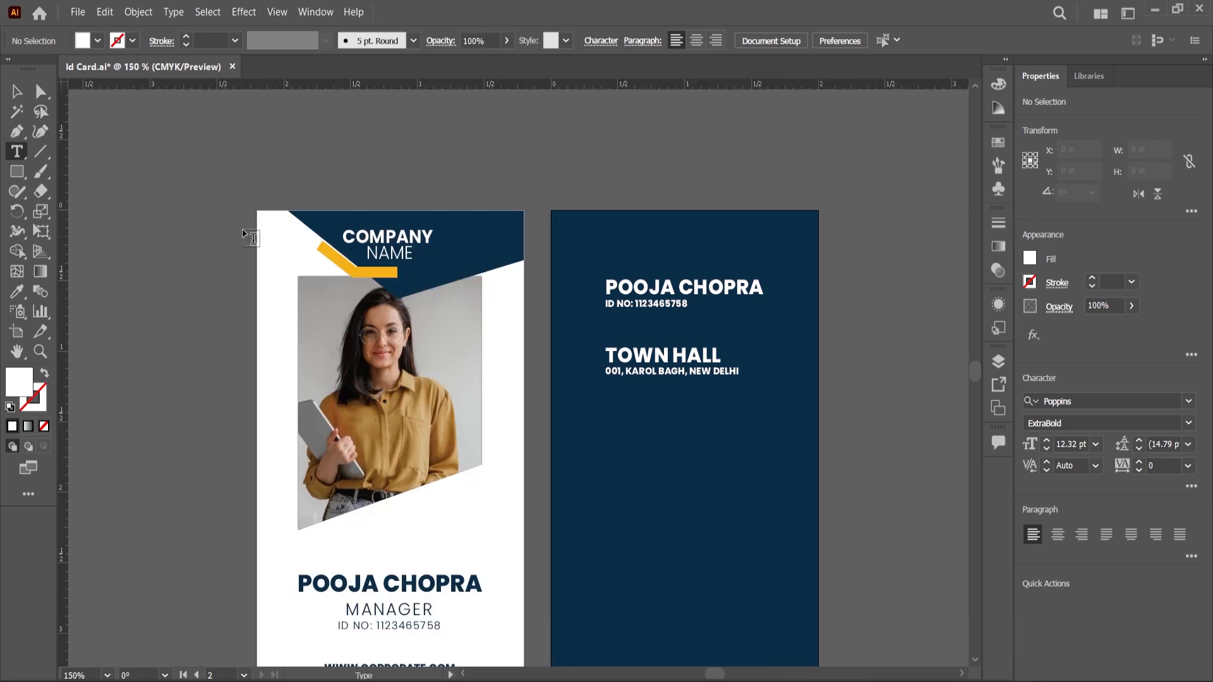
- Place a vertical guide along the left edge of the back card's text, at X 0.4083 in
{"action": "left_click_drag", "start_coordinate": [506, 265], "coordinate": [604, 308]}
{"action": "scroll", "coordinate": [596, 358], "scroll_direction": "up", "scroll_amount": 1}
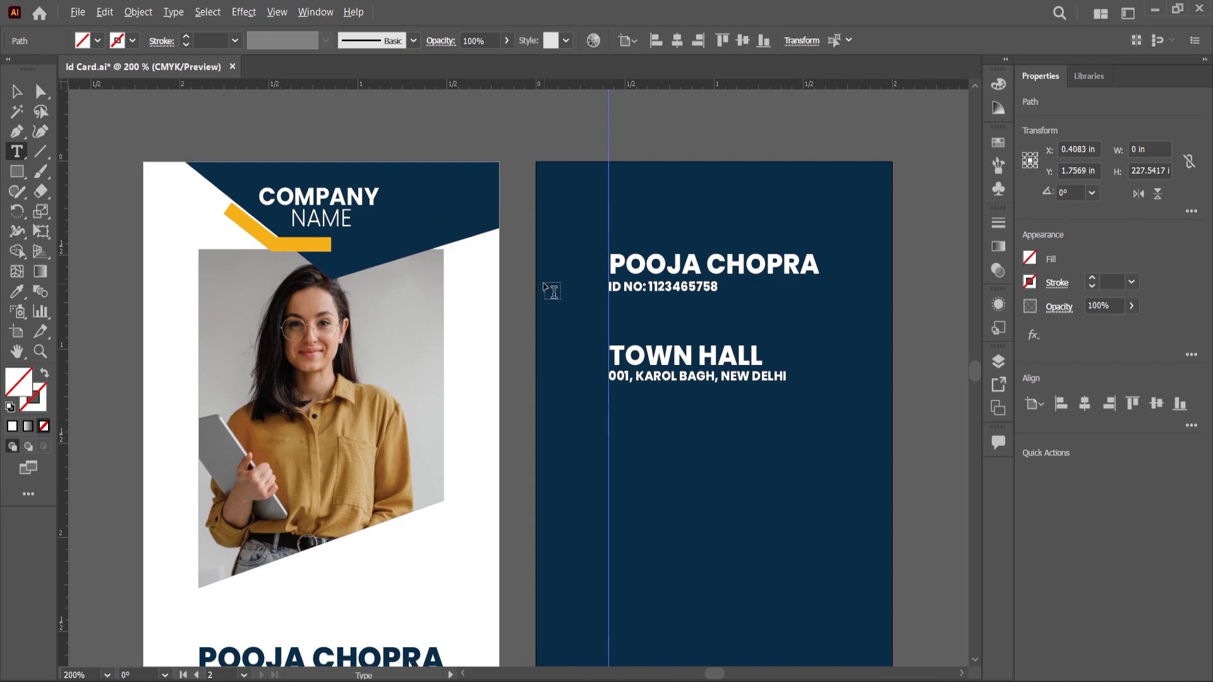
{"action": "scroll", "coordinate": [549, 291], "scroll_direction": "down", "scroll_amount": 1}
{"action": "scroll", "coordinate": [625, 405], "scroll_direction": "up", "scroll_amount": 1}
- Create a text area about 1.26 by 0.79 in below the address, starting at the guide, with its placeholder text in Poppins Regular
{"action": "left_click_drag", "start_coordinate": [582, 400], "coordinate": [803, 550]}
{"action": "left_click", "coordinate": [713, 40]}
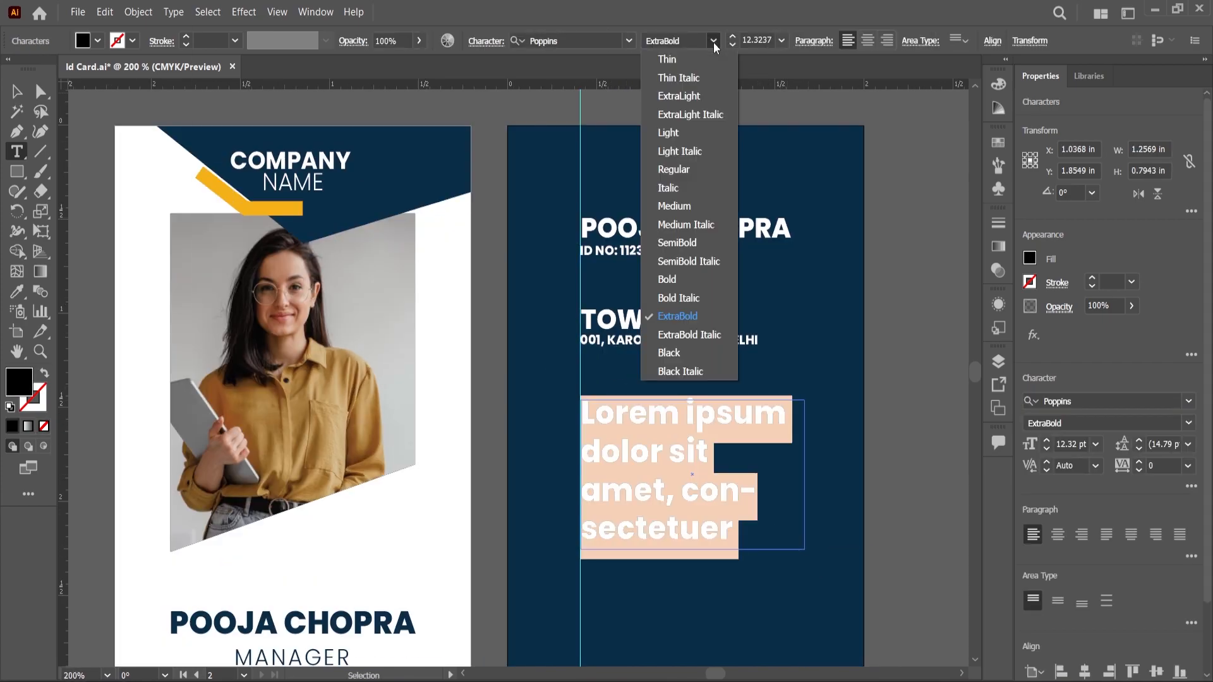
{"action": "left_click", "coordinate": [677, 170]}
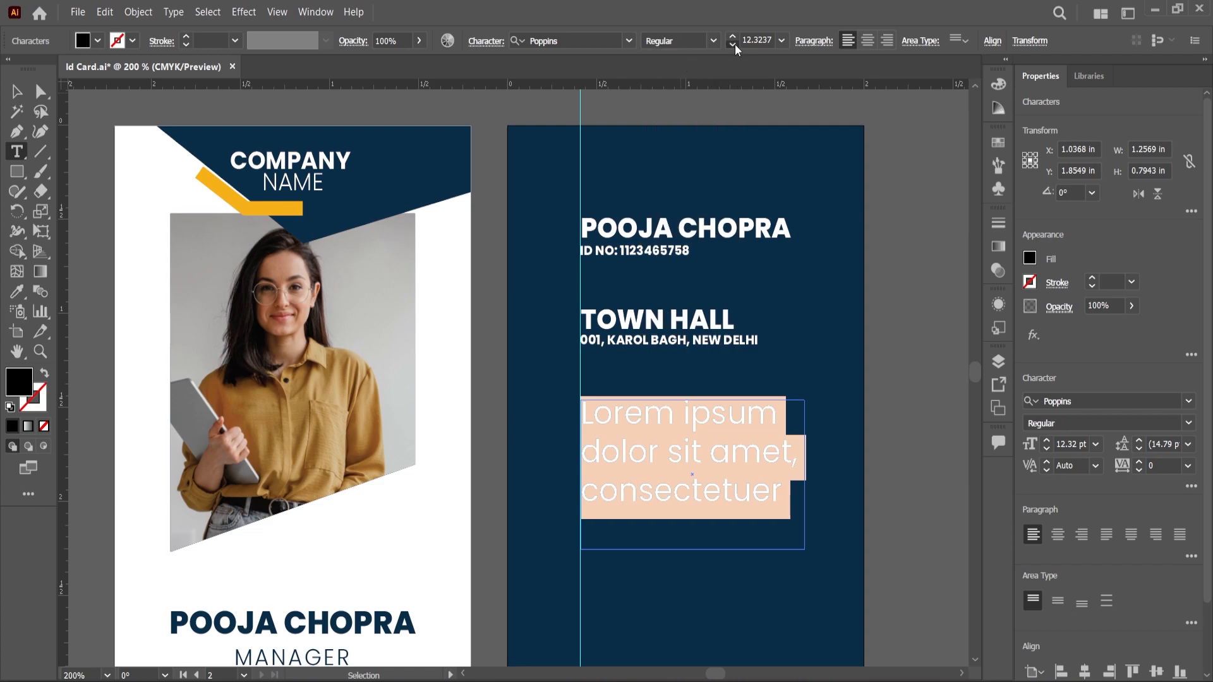
- Reduce the placeholder text to 6 pt and justify it with the last line aligned left
{"action": "left_click", "coordinate": [733, 44]}
{"action": "left_click", "coordinate": [734, 36]}
{"action": "left_click", "coordinate": [735, 36]}
{"action": "left_click", "coordinate": [734, 36]}
{"action": "left_click", "coordinate": [735, 36]}
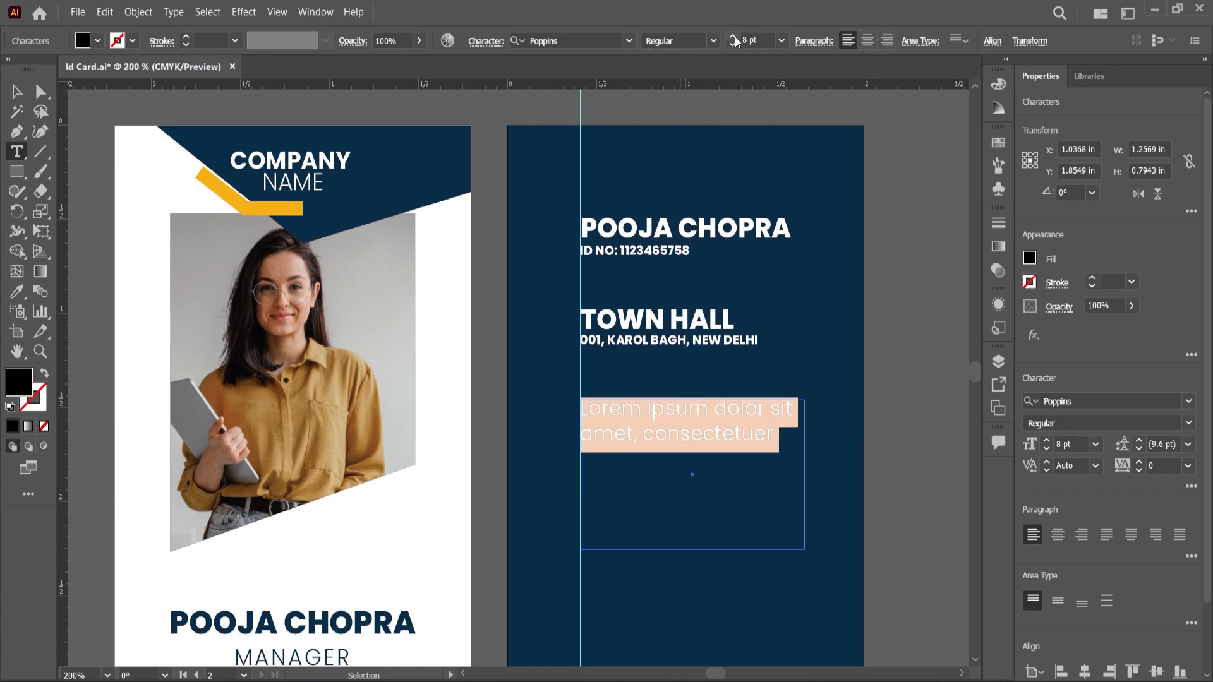
{"action": "left_click", "coordinate": [734, 44]}
{"action": "left_click", "coordinate": [733, 44]}
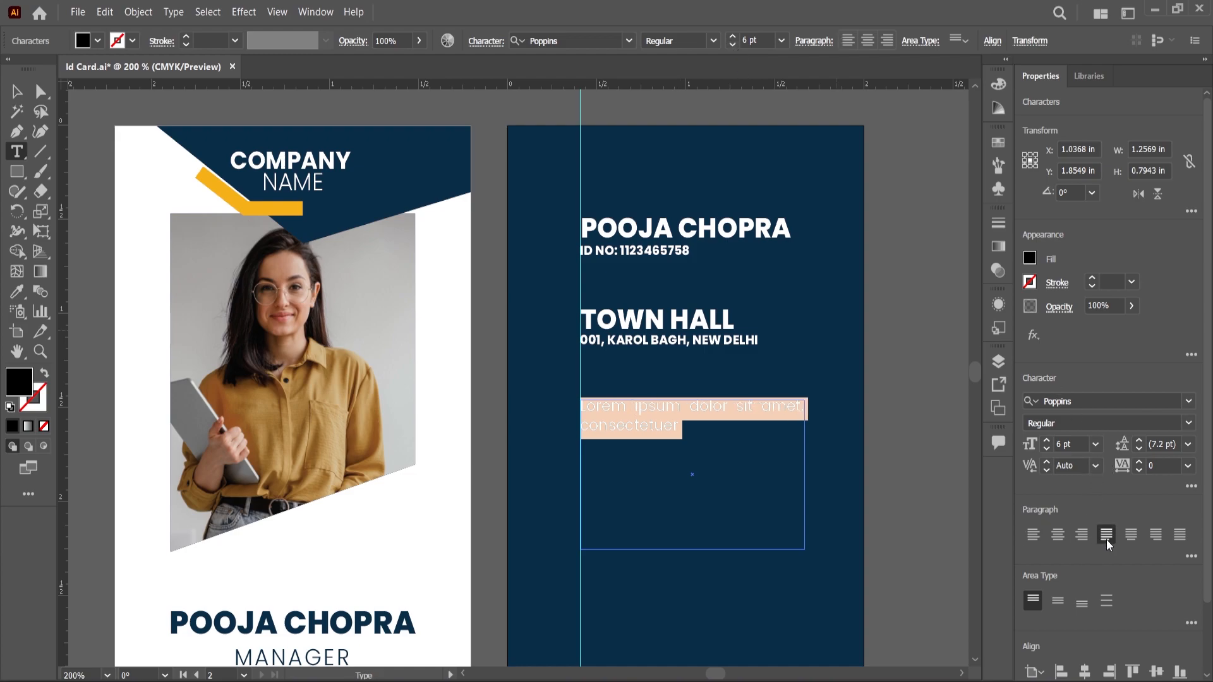
- Set the fill of the placeholder text to white (ffffff)
{"action": "left_click", "coordinate": [683, 440]}
{"action": "left_click_drag", "start_coordinate": [679, 426], "coordinate": [563, 398]}
{"action": "double_click", "coordinate": [23, 390]}
{"action": "type", "text": "ffffff"}
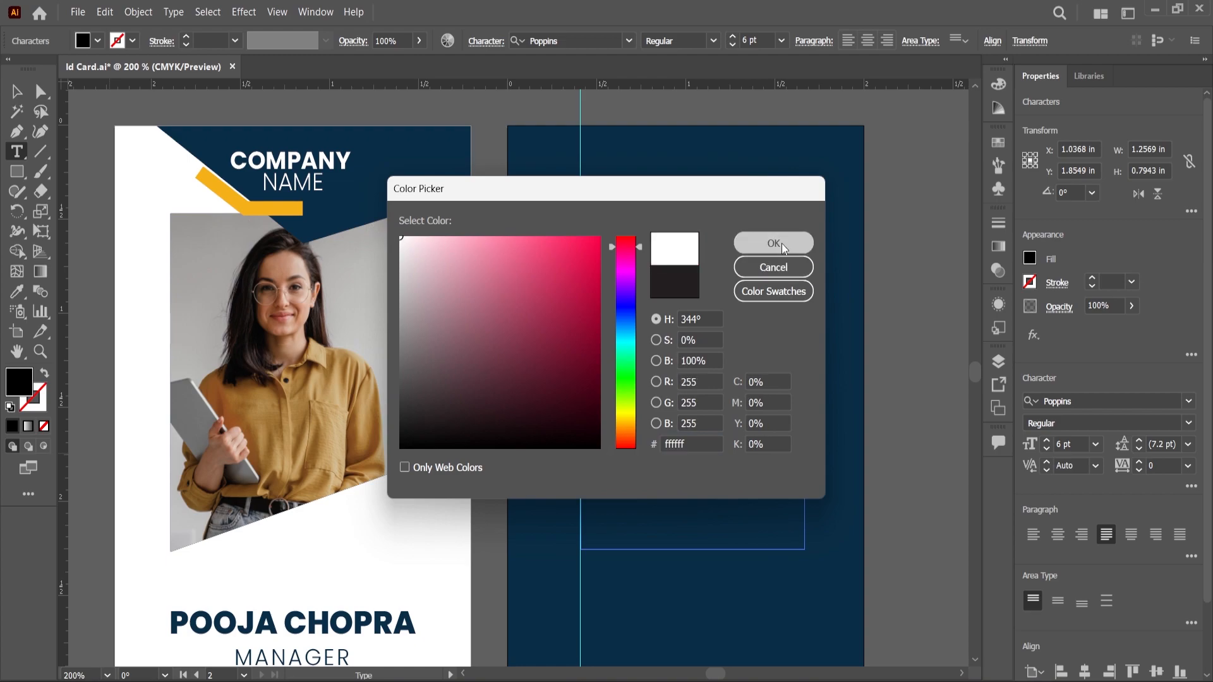
{"action": "left_click", "coordinate": [782, 244]}
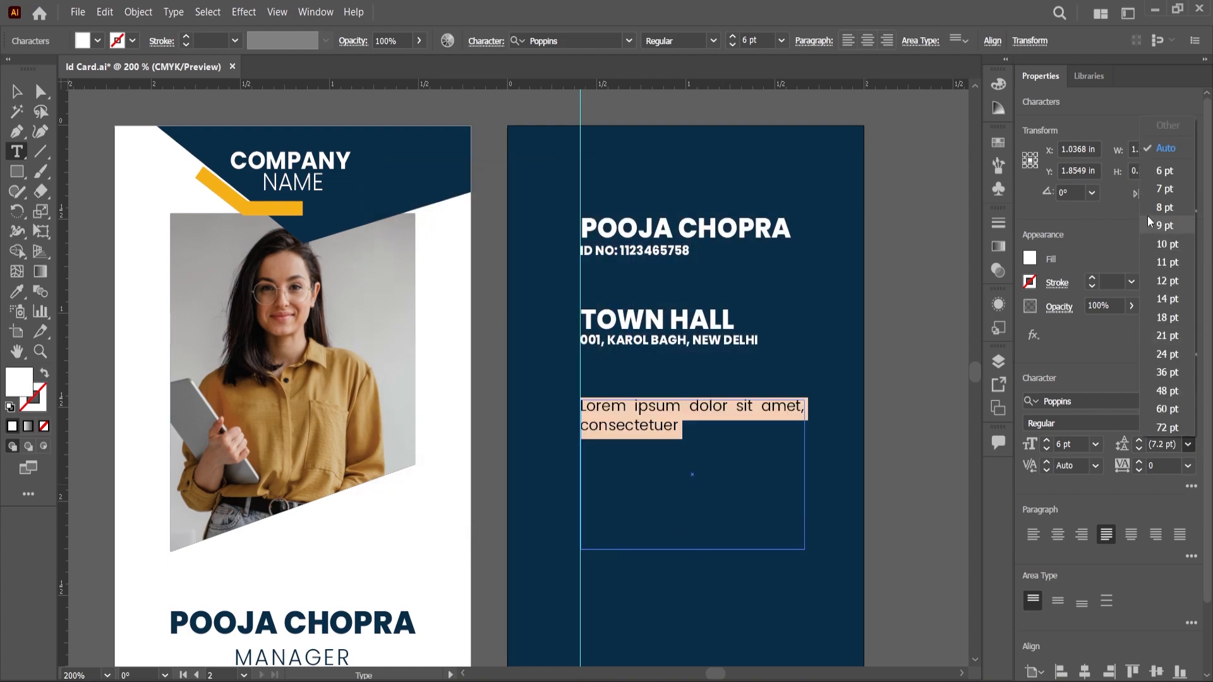
{"action": "left_click", "coordinate": [700, 448]}
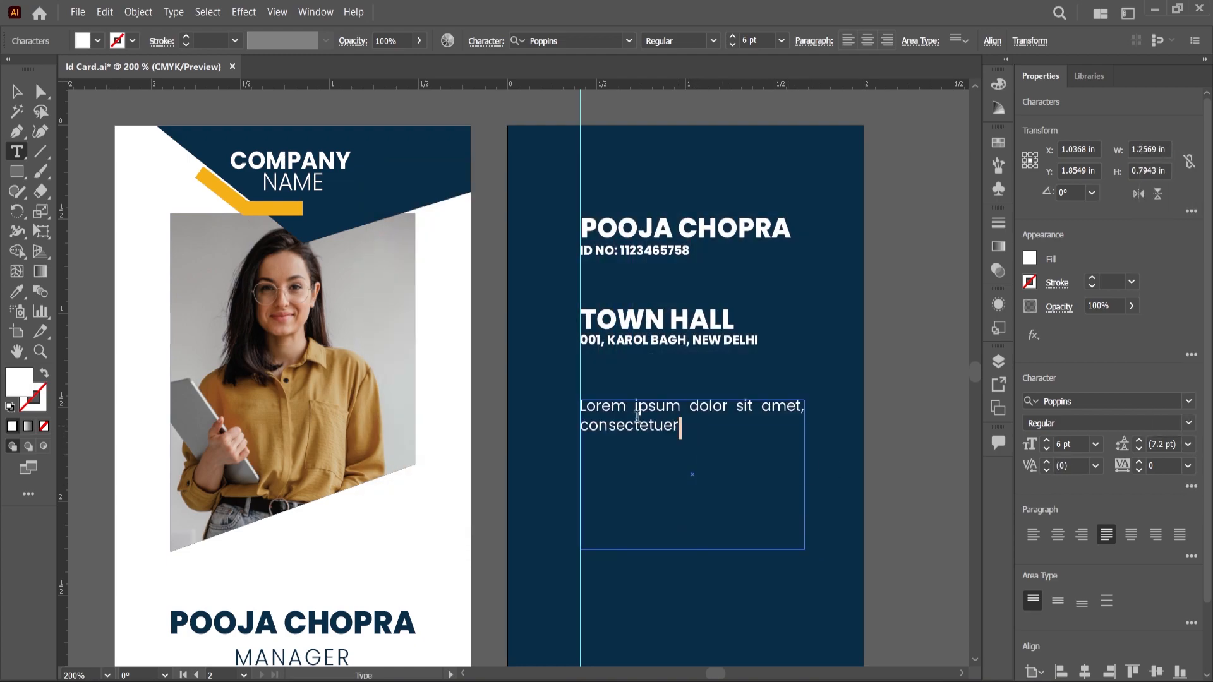
- Extend the paragraph by pasting copies of the placeholder sentence until it appears four times
{"action": "key", "text": "ctrl+a"}
{"action": "key", "text": "ctrl+c"}
{"action": "left_click", "coordinate": [693, 431]}
{"action": "key", "text": "ctrl+v"}
{"action": "key", "text": "ctrl+v"}
{"action": "key", "text": "ctrl+v"}
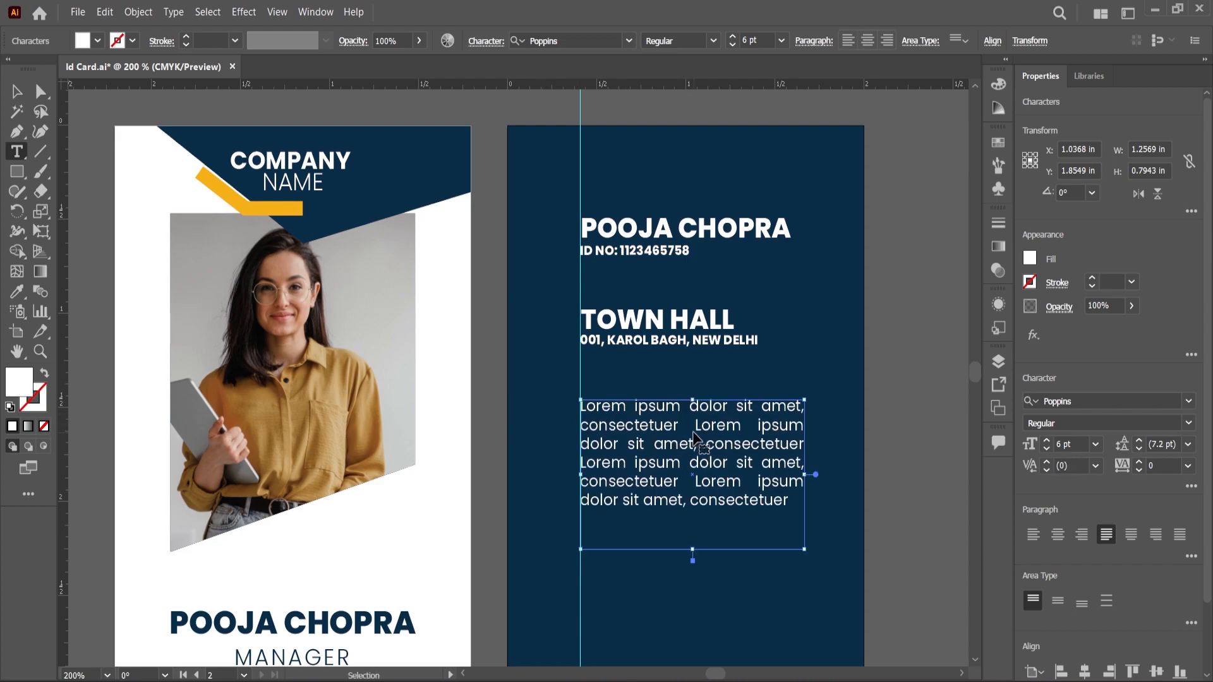
{"action": "left_click", "coordinate": [19, 100]}
{"action": "left_click", "coordinate": [936, 427]}
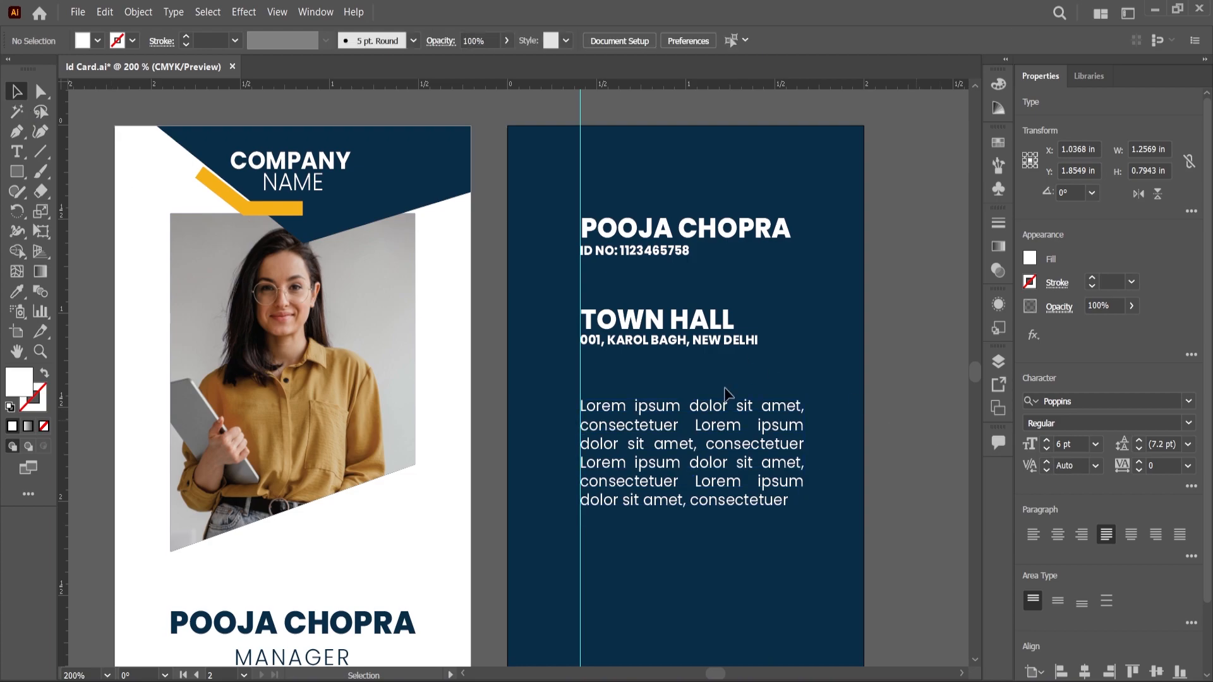
- Change the whole placeholder paragraph to left alignment
{"action": "scroll", "coordinate": [727, 370], "scroll_direction": "down", "scroll_amount": 1}
{"action": "scroll", "coordinate": [733, 435], "scroll_direction": "up", "scroll_amount": 2}
{"action": "left_click", "coordinate": [733, 441]}
{"action": "double_click", "coordinate": [797, 493]}
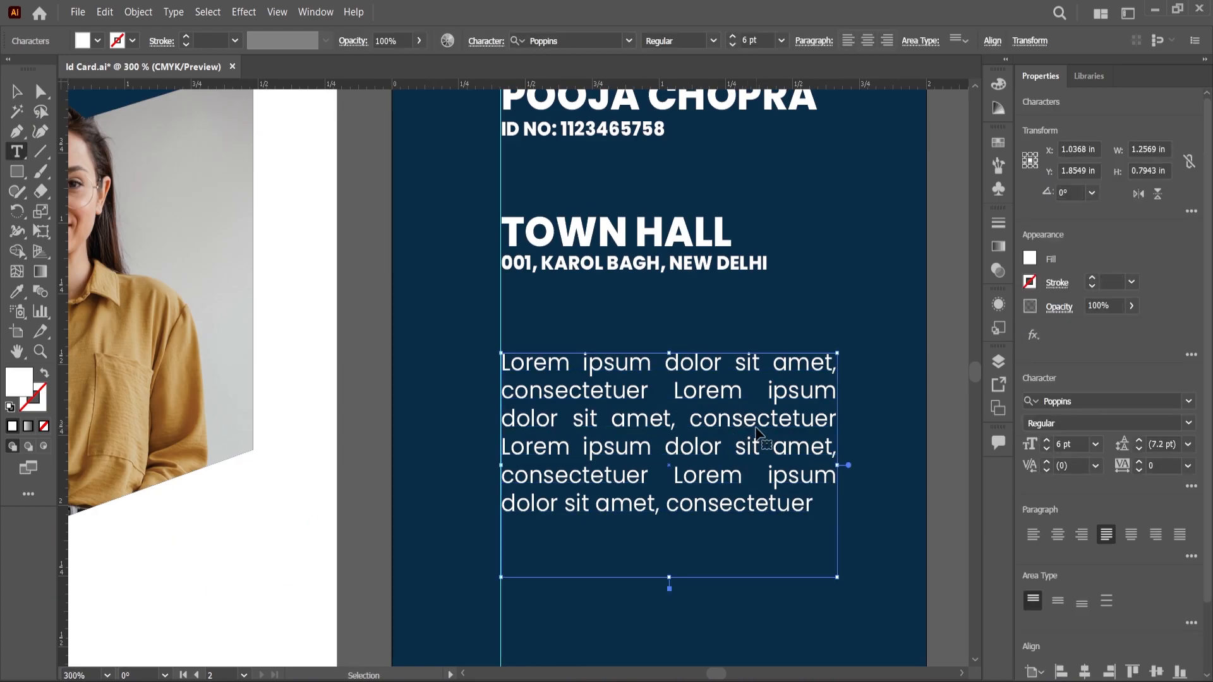
{"action": "key", "text": "ctrl+a"}
{"action": "left_click", "coordinate": [1034, 534]}
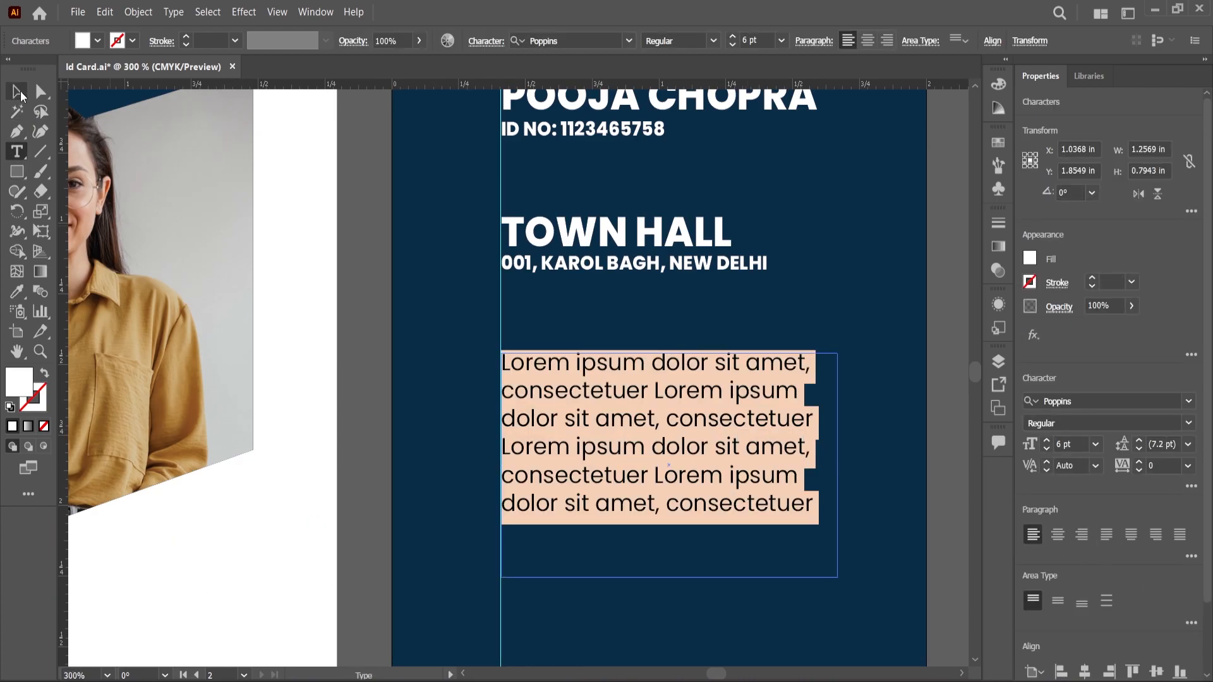
{"action": "left_click", "coordinate": [21, 94]}
- Open the QR Code file from New folder (8), copy its QR code artwork and return to the Id Card document
{"action": "scroll", "coordinate": [557, 288], "scroll_direction": "down", "scroll_amount": 2}
{"action": "left_click", "coordinate": [738, 404]}
{"action": "scroll", "coordinate": [783, 462], "scroll_direction": "up", "scroll_amount": 1}
{"action": "scroll", "coordinate": [746, 398], "scroll_direction": "down", "scroll_amount": 1}
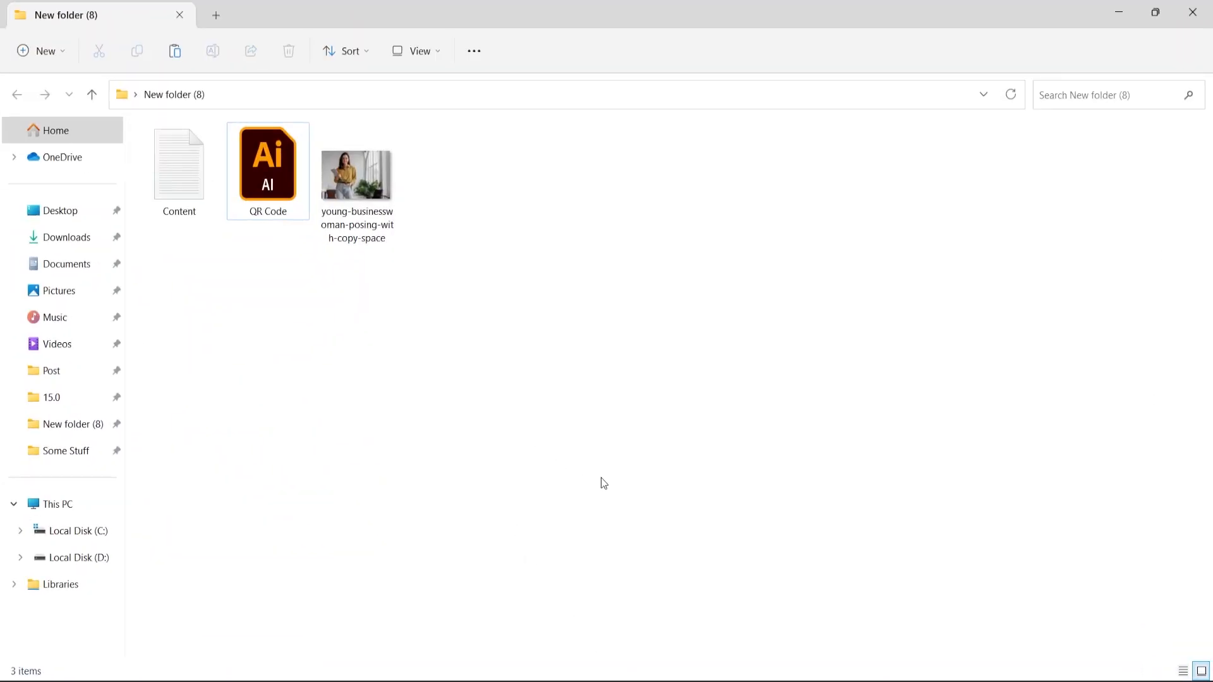
{"action": "double_click", "coordinate": [270, 183]}
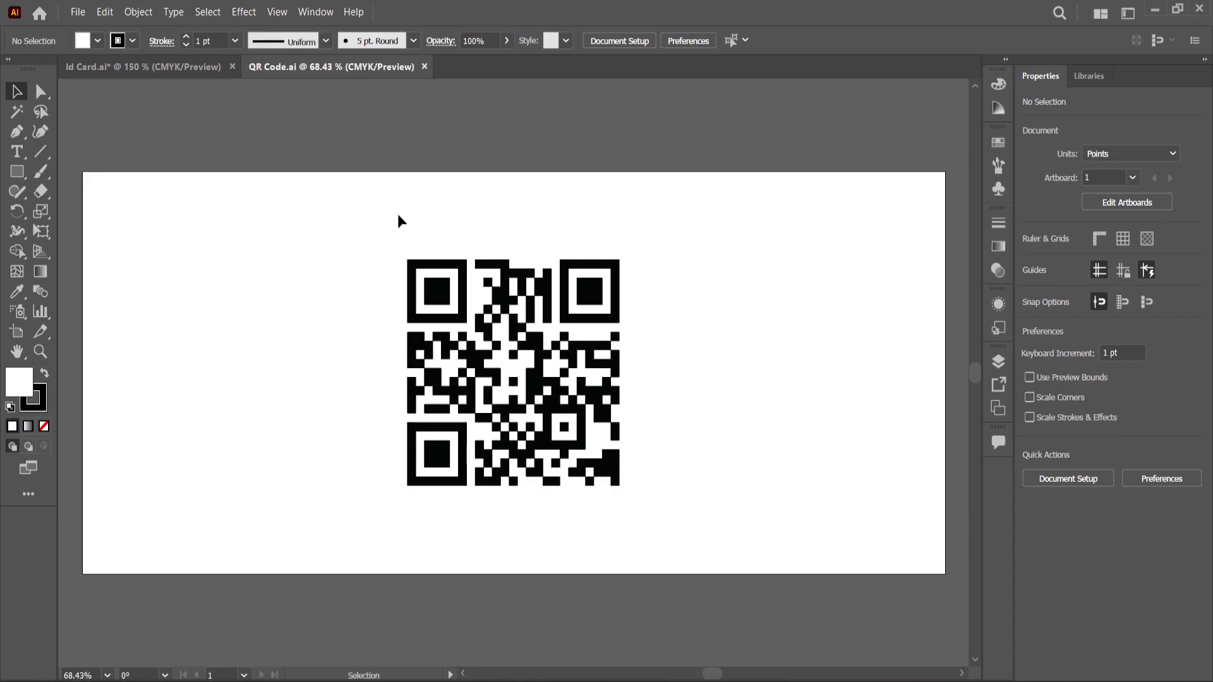
{"action": "left_click", "coordinate": [576, 479]}
{"action": "left_click", "coordinate": [177, 67]}
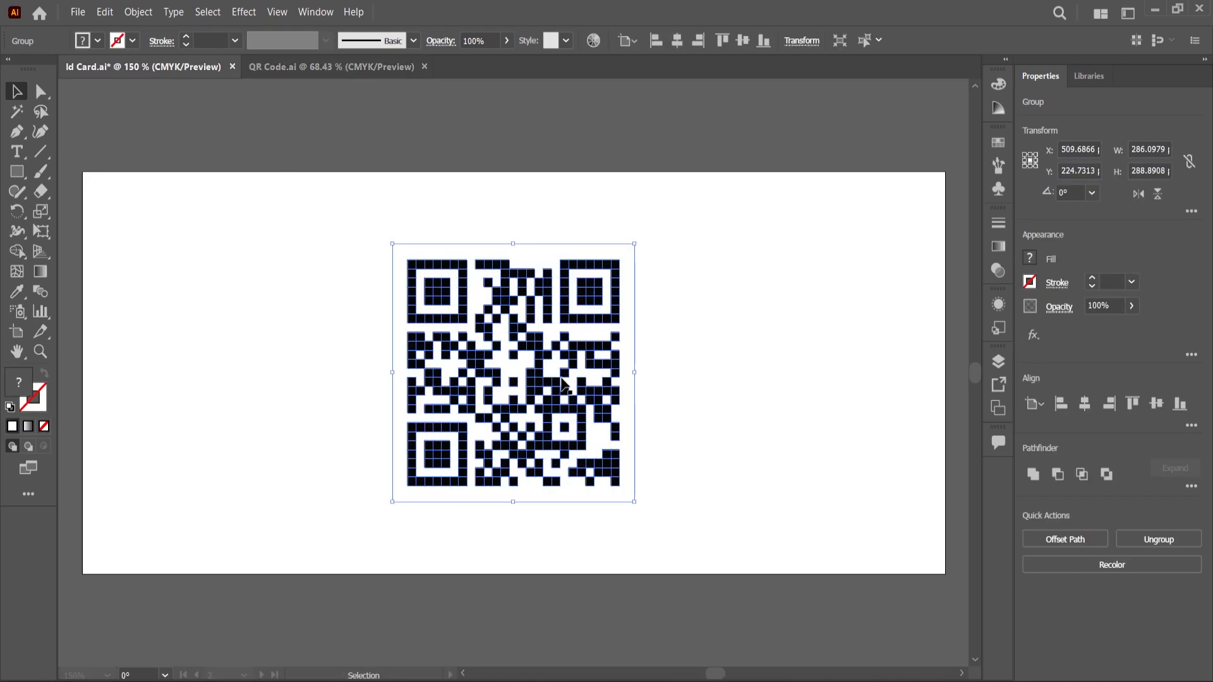
- Paste the QR code into the Id Card document and move it onto the empty canvas beyond the back card's lower corner
{"action": "key", "text": "ctrl+v"}
{"action": "scroll", "coordinate": [593, 366], "scroll_direction": "down", "scroll_amount": 3}
{"action": "left_click_drag", "start_coordinate": [597, 348], "coordinate": [801, 499]}
{"action": "left_click", "coordinate": [743, 338]}
- Ungroup the pasted QR code and delete its white background square
{"action": "right_click", "coordinate": [748, 424]}
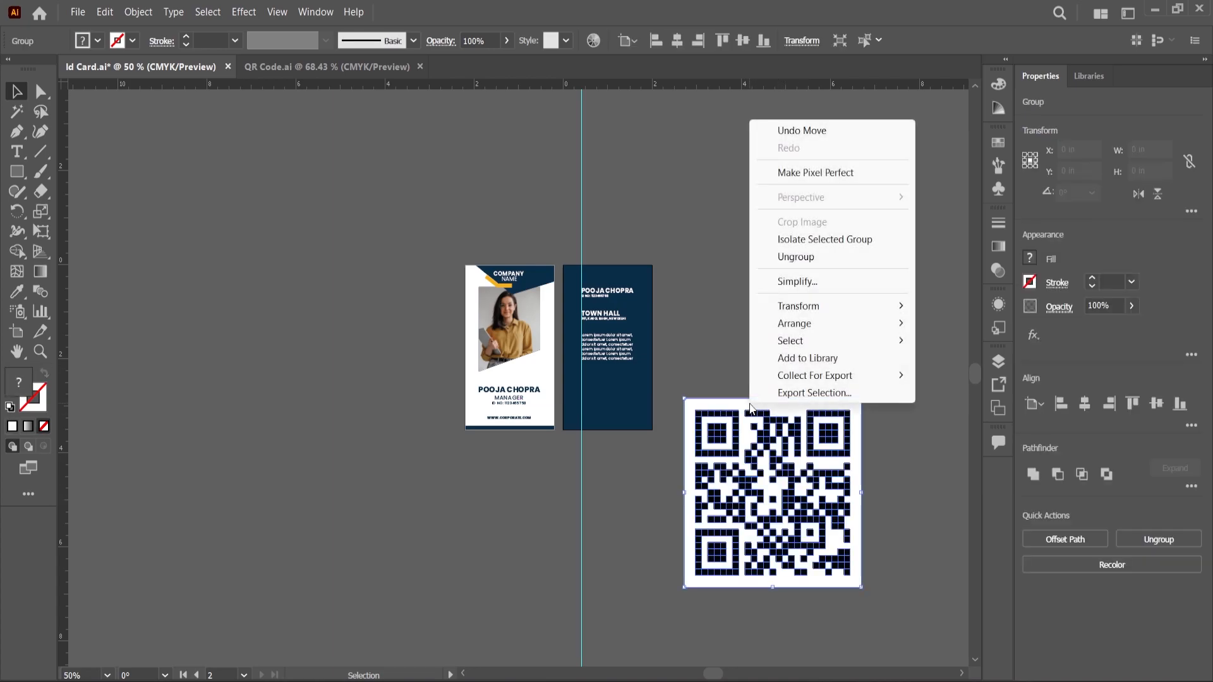
{"action": "left_click", "coordinate": [803, 256]}
{"action": "left_click", "coordinate": [805, 277]}
{"action": "left_click_drag", "start_coordinate": [794, 406], "coordinate": [803, 207]}
{"action": "key", "text": "Delete"}
- Select the remaining black QR code artwork and set its fill to white (ffffff)
{"action": "left_click_drag", "start_coordinate": [677, 377], "coordinate": [887, 621]}
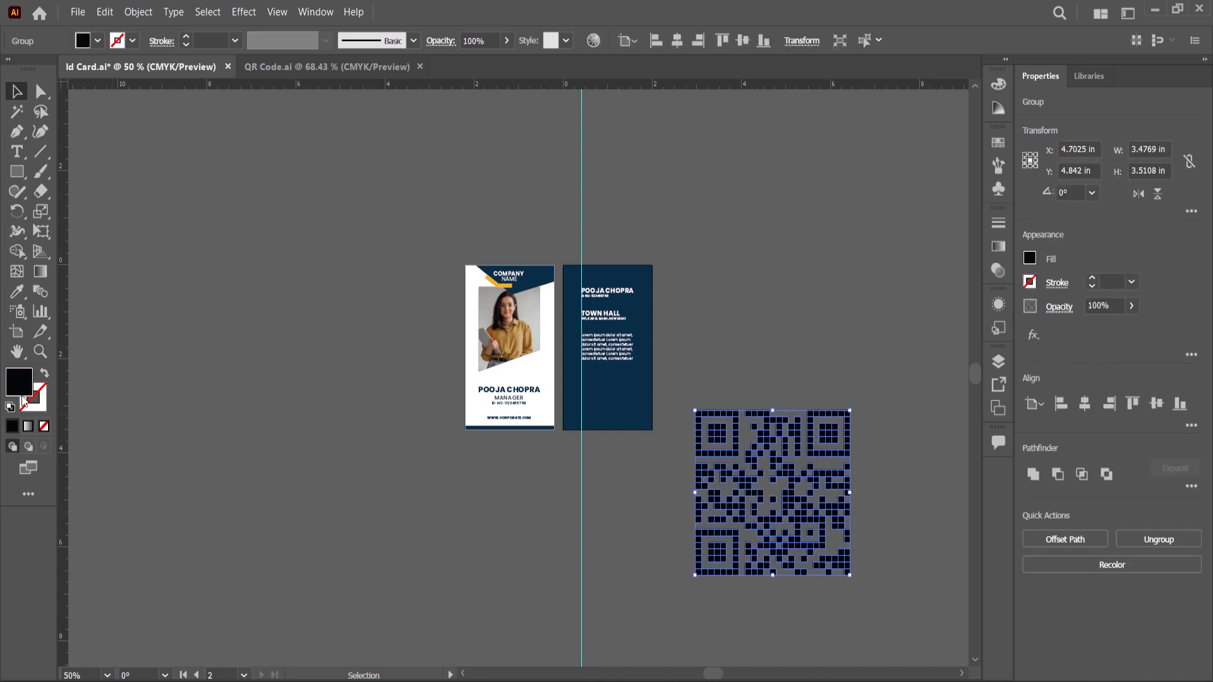
{"action": "left_click_drag", "start_coordinate": [503, 328], "coordinate": [373, 214]}
{"action": "left_click", "coordinate": [774, 242]}
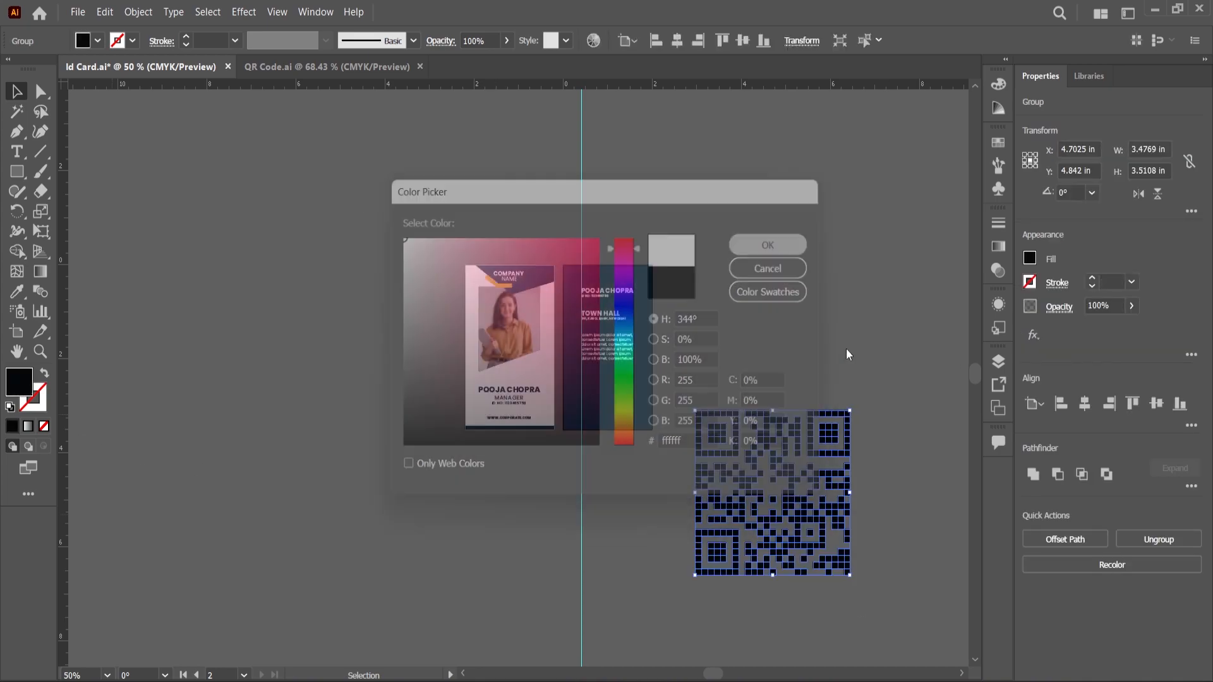
- Scale the QR code to about 0.97 by 0.98 in and move it onto the lower part of the back card
{"action": "left_click_drag", "start_coordinate": [854, 412], "coordinate": [767, 530]}
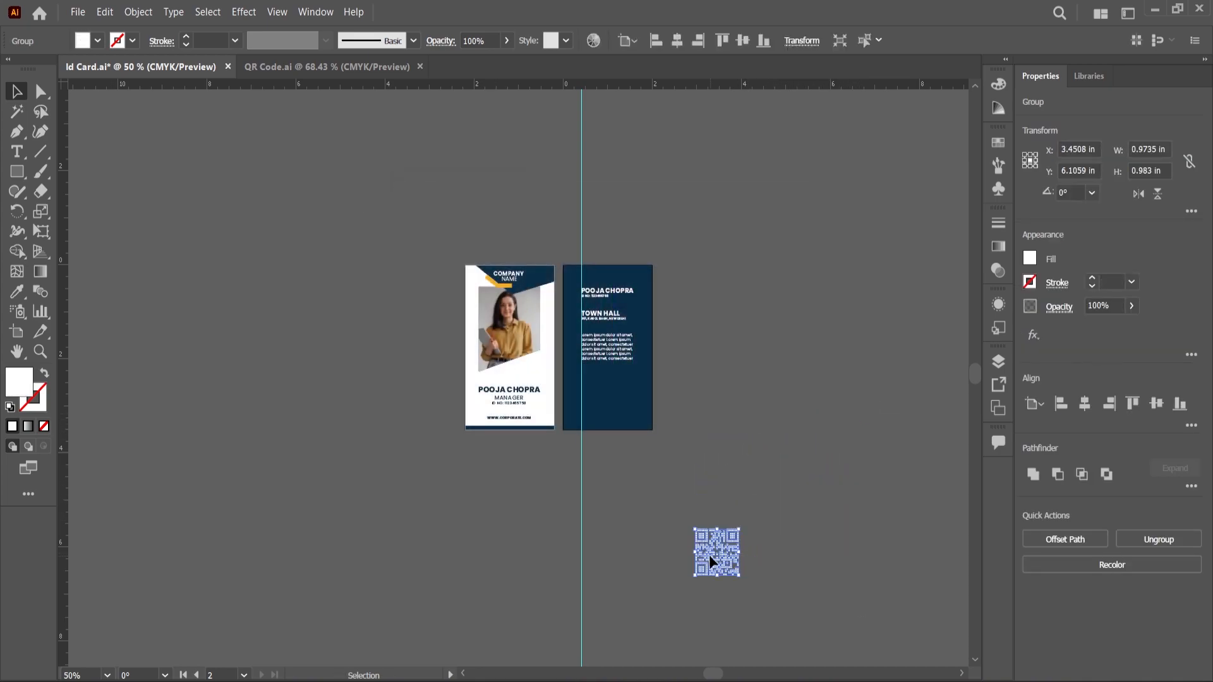
{"action": "left_click_drag", "start_coordinate": [709, 555], "coordinate": [600, 396]}
{"action": "key", "text": "ctrl+equal"}
{"action": "key", "text": "ctrl+equal"}
{"action": "key", "text": "ctrl+equal"}
{"action": "key", "text": "ctrl+equal"}
{"action": "key", "text": "ctrl+equal"}
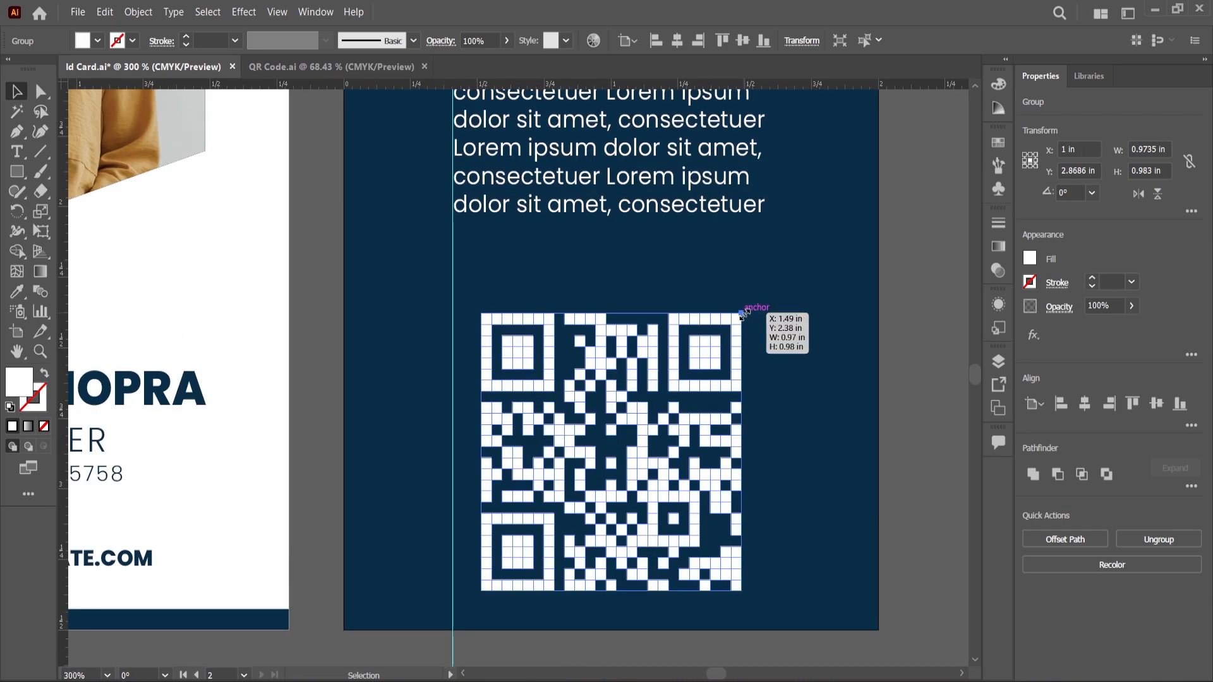
- Shrink the QR code further and place its left edge on the vertical guide, below the placeholder paragraph
{"action": "left_click_drag", "start_coordinate": [744, 314], "coordinate": [650, 420]}
{"action": "left_click_drag", "start_coordinate": [575, 494], "coordinate": [545, 388]}
{"action": "scroll", "coordinate": [588, 446], "scroll_direction": "down", "scroll_amount": 1}
{"action": "left_click", "coordinate": [831, 467]}
- Duplicate the front card's yellow accent bar to the canvas beside the back card and bring the copy to the front
{"action": "scroll", "coordinate": [672, 467], "scroll_direction": "down", "scroll_amount": 2}
{"action": "scroll", "coordinate": [756, 468], "scroll_direction": "up", "scroll_amount": 1}
{"action": "scroll", "coordinate": [732, 423], "scroll_direction": "down", "scroll_amount": 1}
{"action": "left_click_drag", "start_coordinate": [473, 241], "coordinate": [858, 470]}
{"action": "right_click", "coordinate": [857, 471]}
{"action": "mouse_move", "coordinate": [923, 390]}
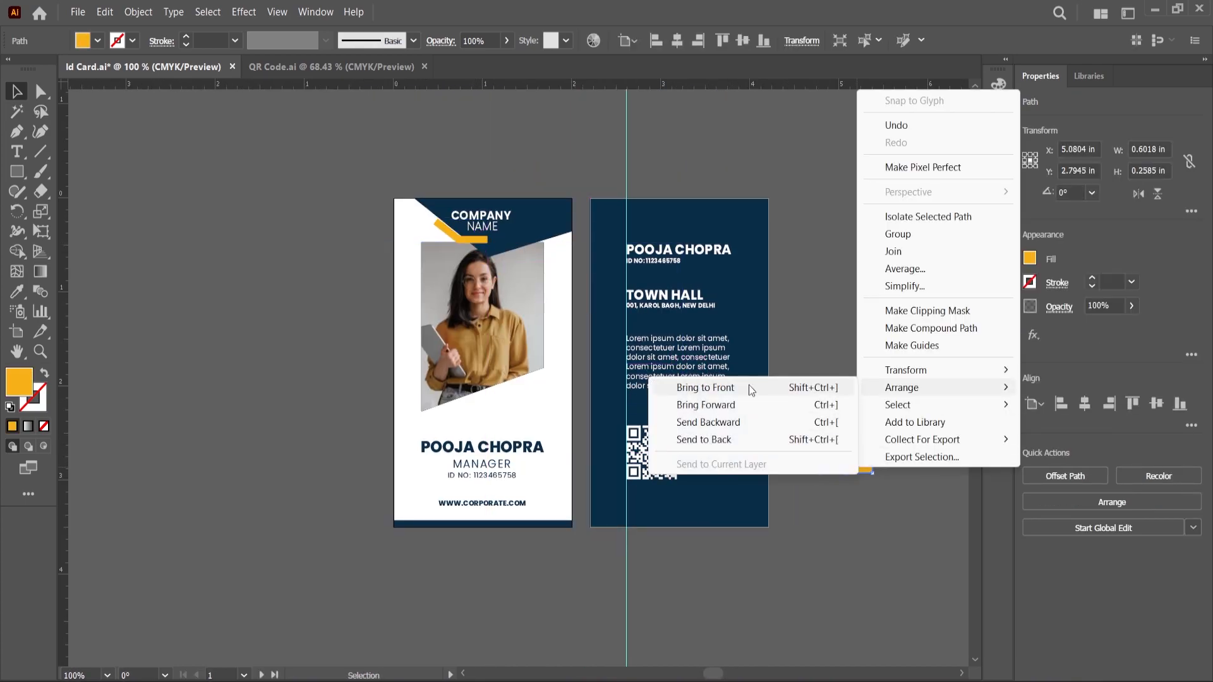
{"action": "left_click", "coordinate": [749, 385]}
- Rotate the yellow accent copy 90°, scale it to about 0.24 by 0.57 in and place it just beside the QR code
{"action": "scroll", "coordinate": [834, 470], "scroll_direction": "up", "scroll_amount": 1}
{"action": "left_click_drag", "start_coordinate": [718, 462], "coordinate": [653, 403]}
{"action": "left_click_drag", "start_coordinate": [696, 450], "coordinate": [613, 418]}
{"action": "scroll", "coordinate": [636, 455], "scroll_direction": "up", "scroll_amount": 2}
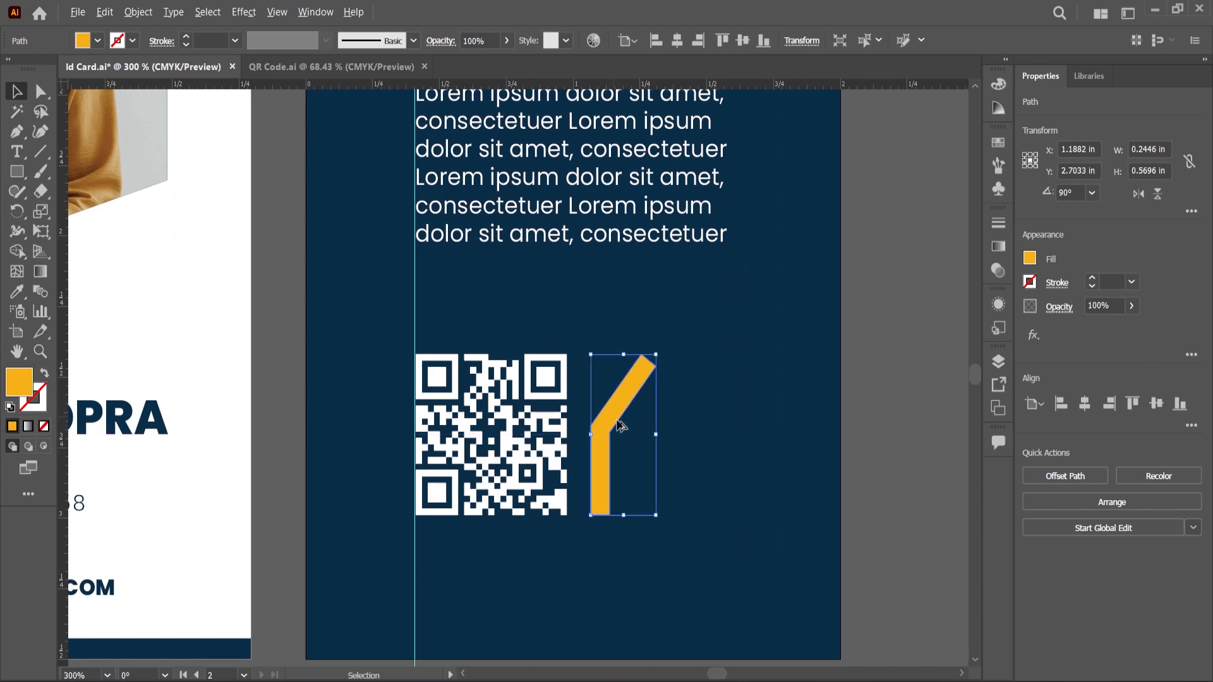
- Add another copy of the yellow accent above the end of TOWN HALL, turned so its straight part is horizontal
{"action": "scroll", "coordinate": [620, 424], "scroll_direction": "down", "scroll_amount": 3}
{"action": "left_click", "coordinate": [785, 460]}
{"action": "scroll", "coordinate": [764, 463], "scroll_direction": "down", "scroll_amount": 1}
{"action": "scroll", "coordinate": [674, 408], "scroll_direction": "up", "scroll_amount": 2}
{"action": "left_click_drag", "start_coordinate": [664, 460], "coordinate": [632, 193]}
{"action": "scroll", "coordinate": [703, 249], "scroll_direction": "up", "scroll_amount": 2}
{"action": "key", "text": "ctrl+alt+0"}
- Deselect the artwork and hide the guides to show the finished front and back cards
{"action": "left_click", "coordinate": [762, 386]}
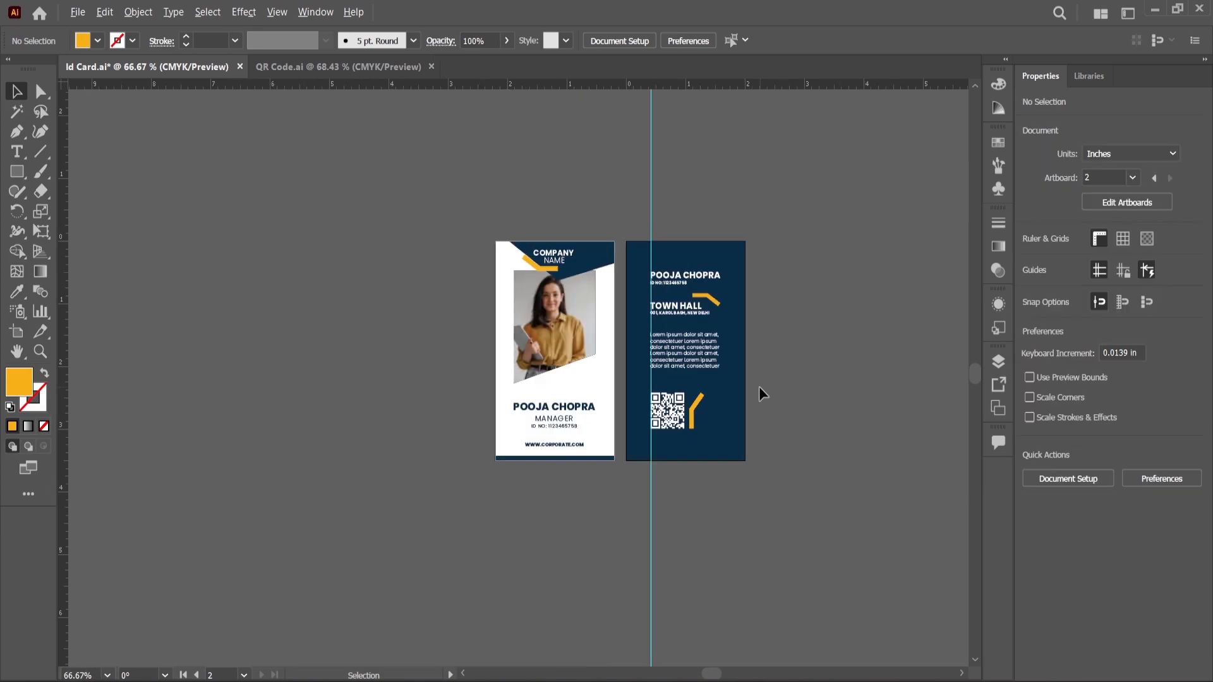
{"action": "key", "text": "ctrl+semicolon"}
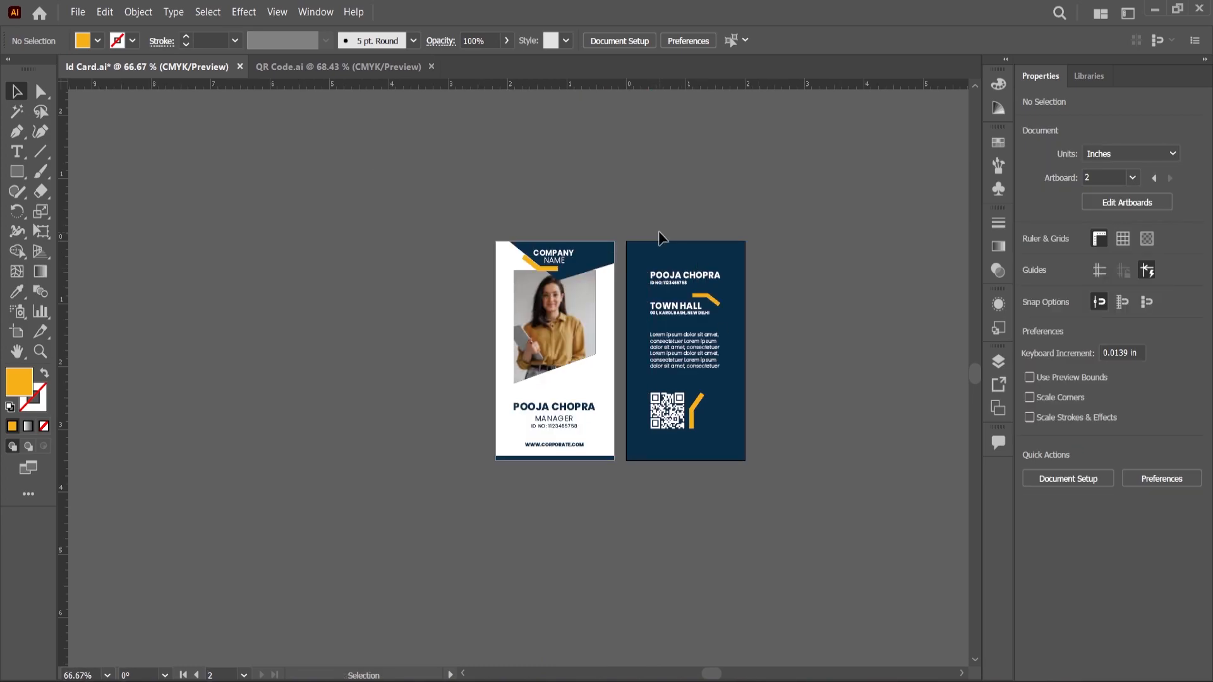
{"action": "scroll", "coordinate": [748, 363], "scroll_direction": "up", "scroll_amount": 1}
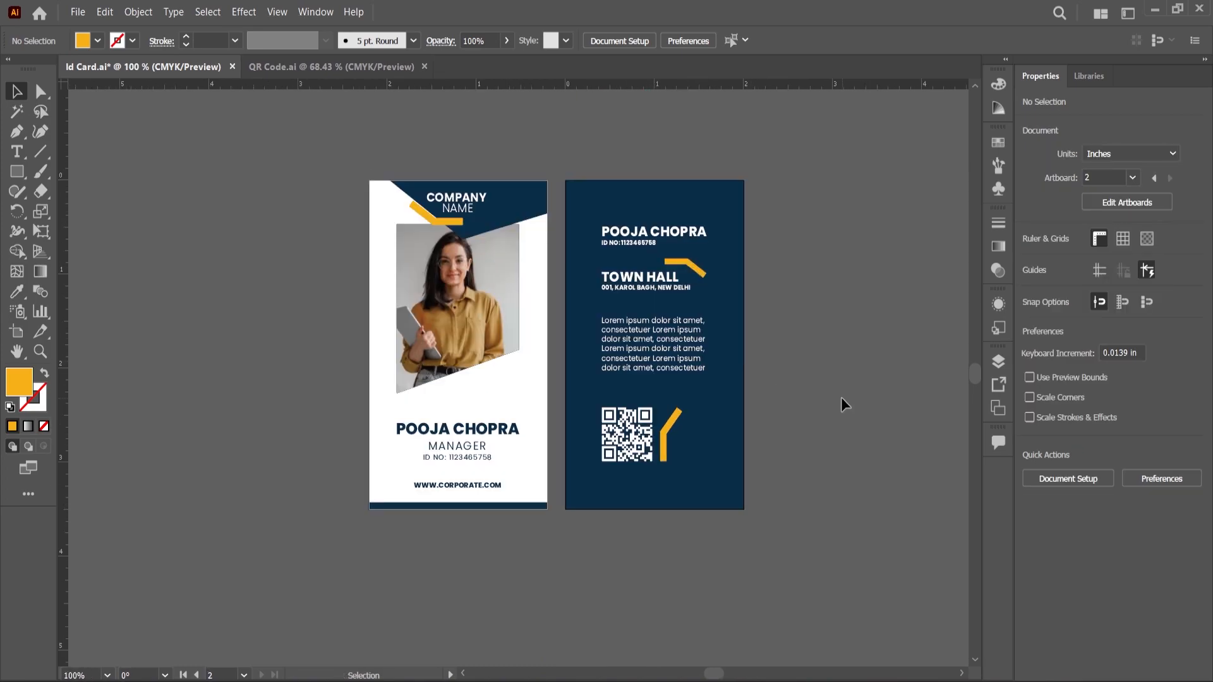